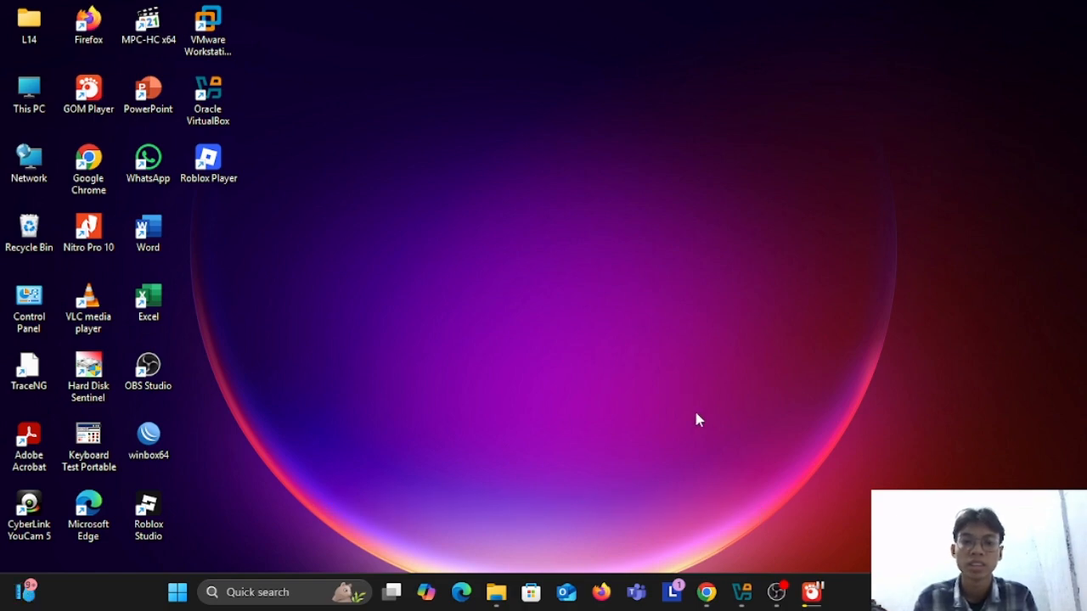
Step: Switch to Chrome, open the free download page on the GNS3 site and review the installers offered per operating system
{"action": "left_click", "coordinate": [705, 595]}
{"action": "scroll", "coordinate": [655, 219], "scroll_direction": "down", "scroll_amount": 1}
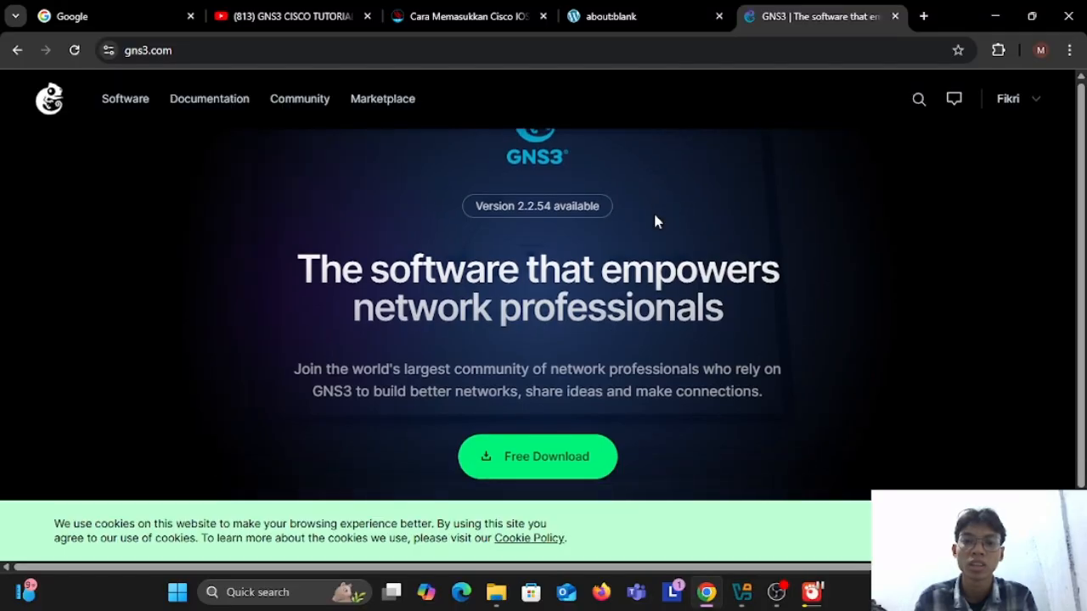
{"action": "left_click", "coordinate": [515, 473]}
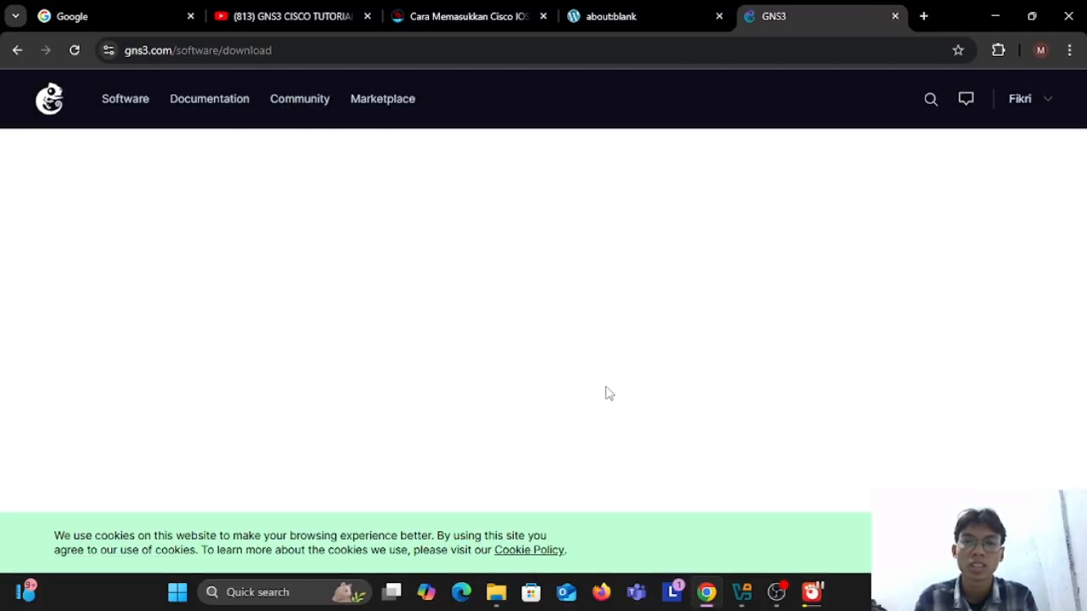
{"action": "scroll", "coordinate": [777, 289], "scroll_direction": "down", "scroll_amount": 1}
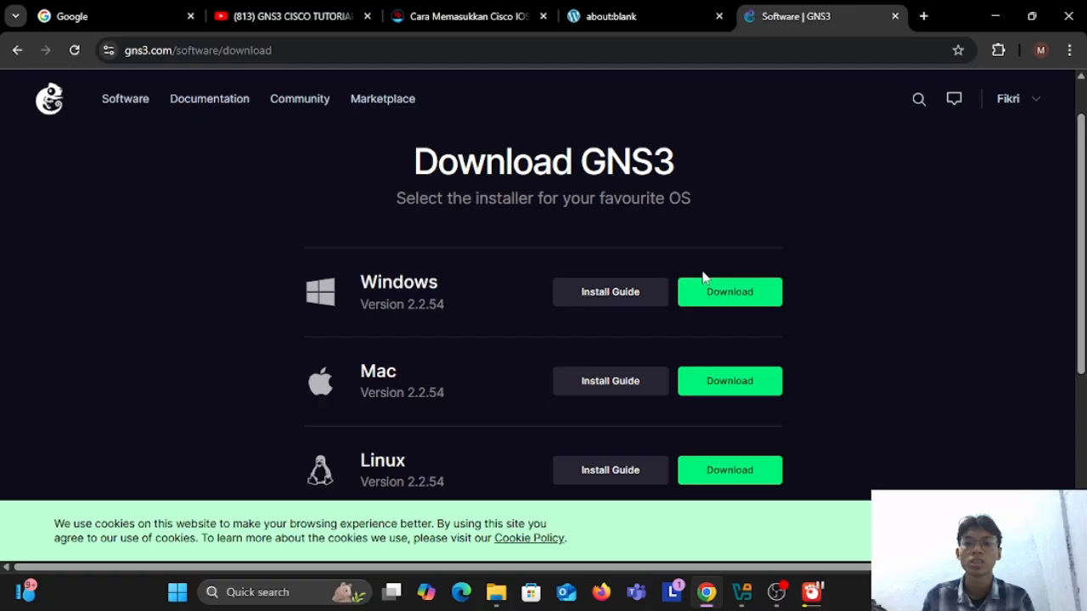
{"action": "scroll", "coordinate": [758, 340], "scroll_direction": "down", "scroll_amount": 4}
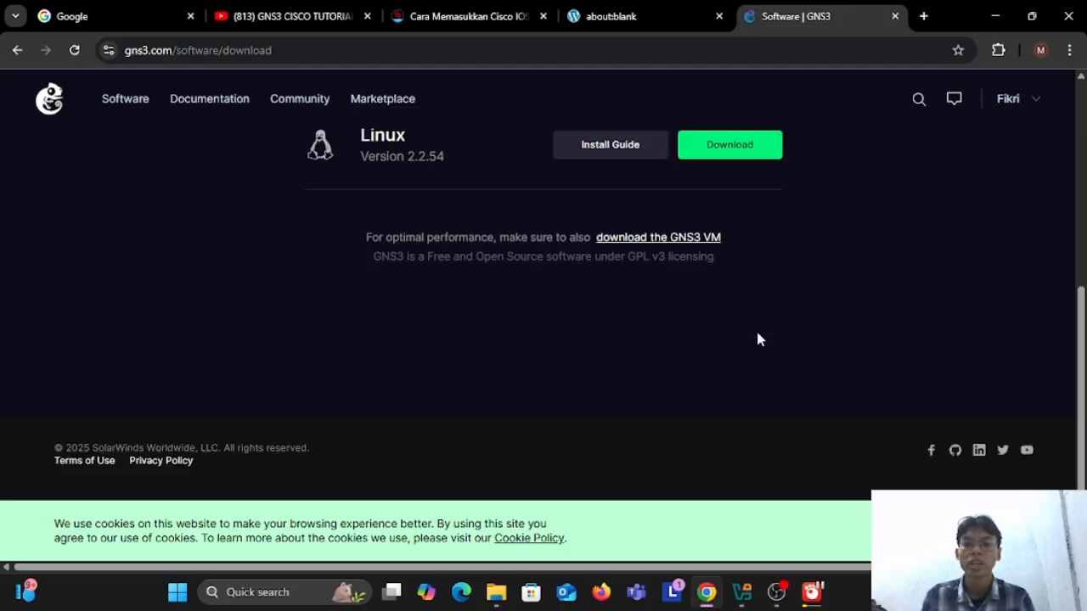
{"action": "scroll", "coordinate": [714, 289], "scroll_direction": "up", "scroll_amount": 4}
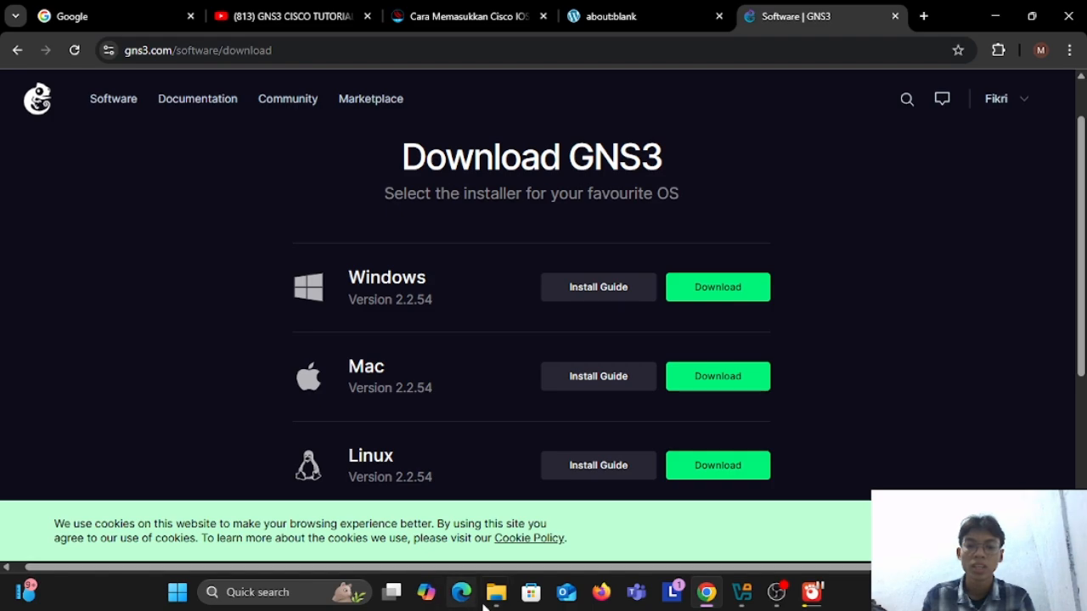
Step: Switch to File Explorer and launch the GNS3-2.2.54-all-in-one-regular installer from the user's Downloads folder
{"action": "mouse_move", "coordinate": [496, 592]}
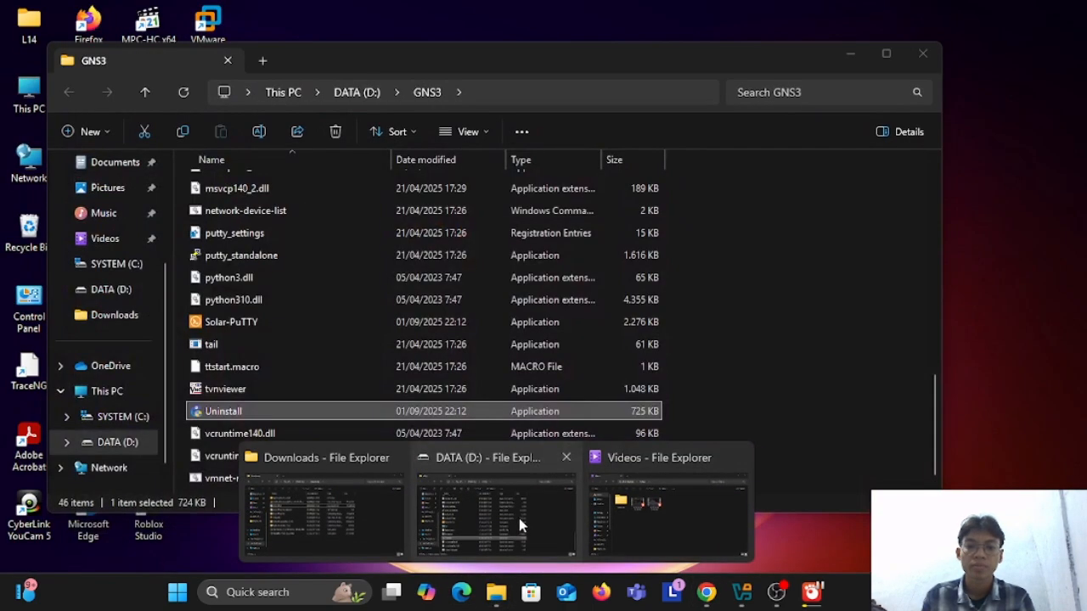
{"action": "left_click", "coordinate": [376, 520]}
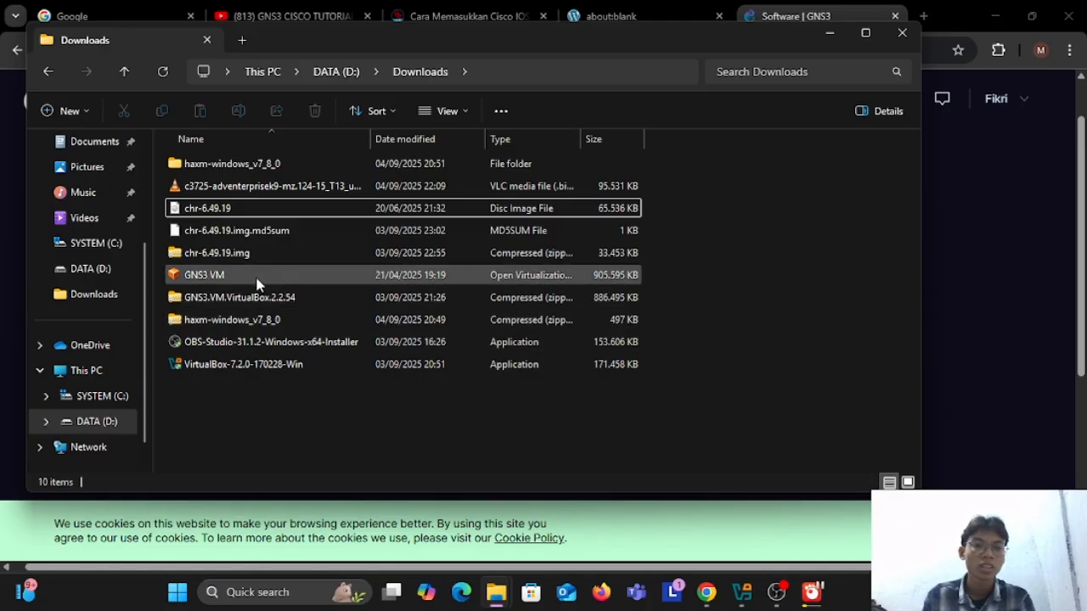
{"action": "left_click", "coordinate": [48, 75]}
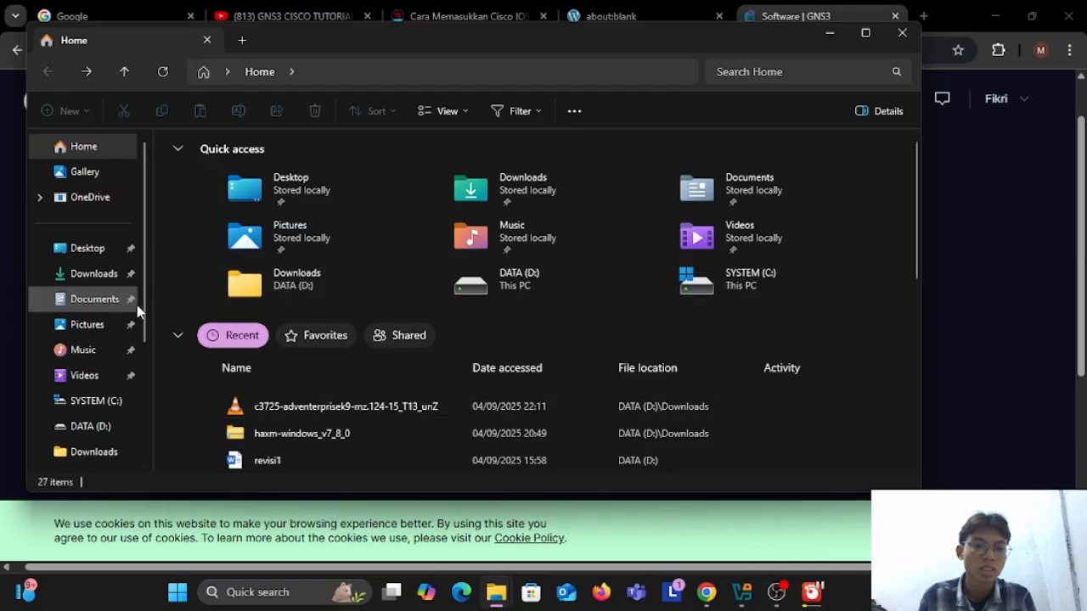
{"action": "scroll", "coordinate": [93, 357], "scroll_direction": "down", "scroll_amount": 1}
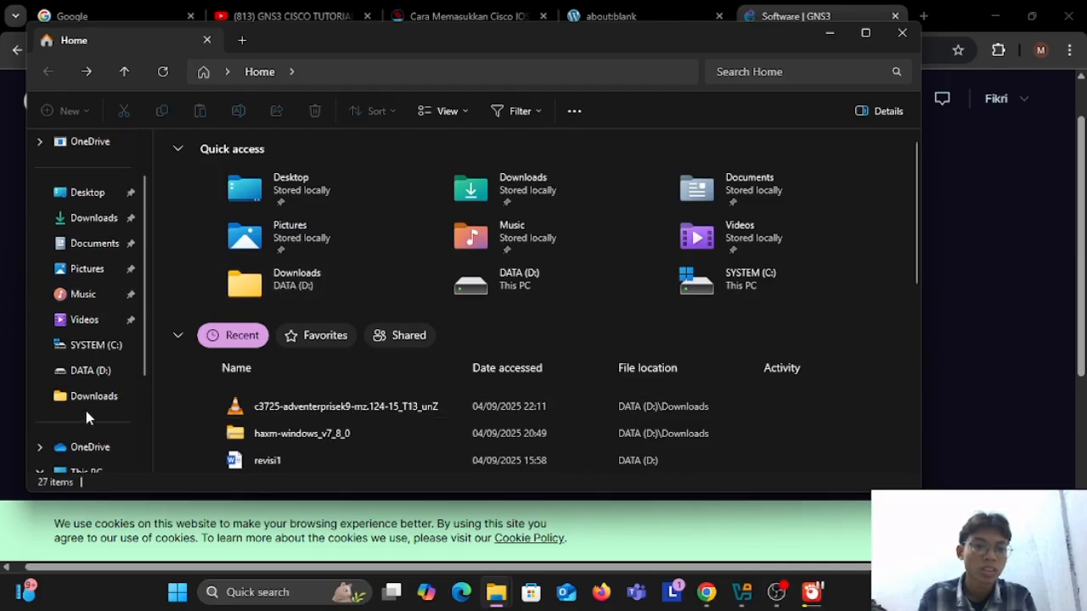
{"action": "scroll", "coordinate": [85, 417], "scroll_direction": "down", "scroll_amount": 1}
{"action": "left_click", "coordinate": [92, 142]}
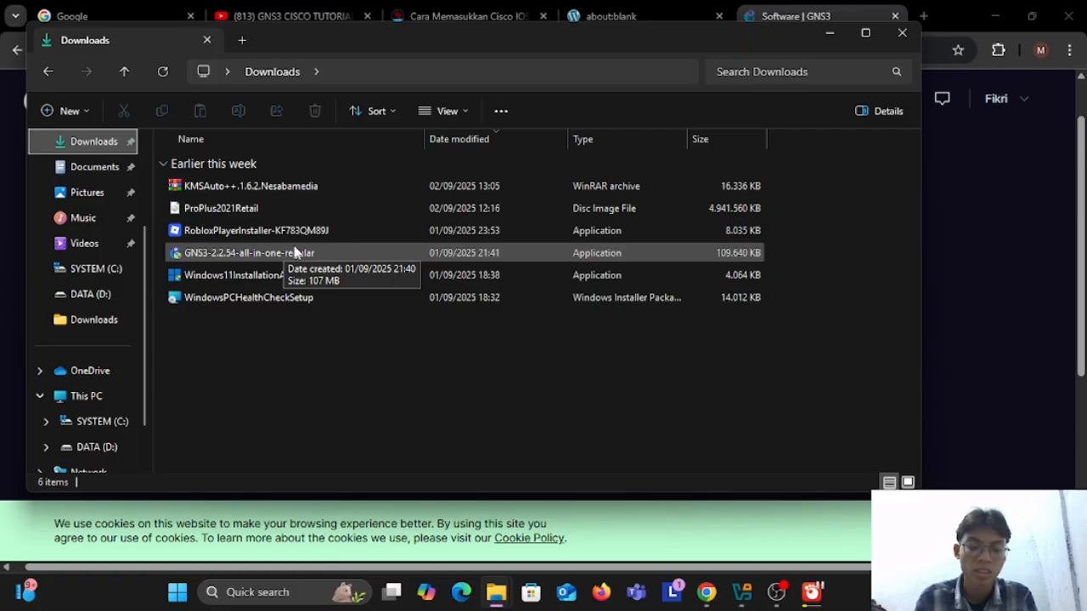
{"action": "double_click", "coordinate": [295, 252]}
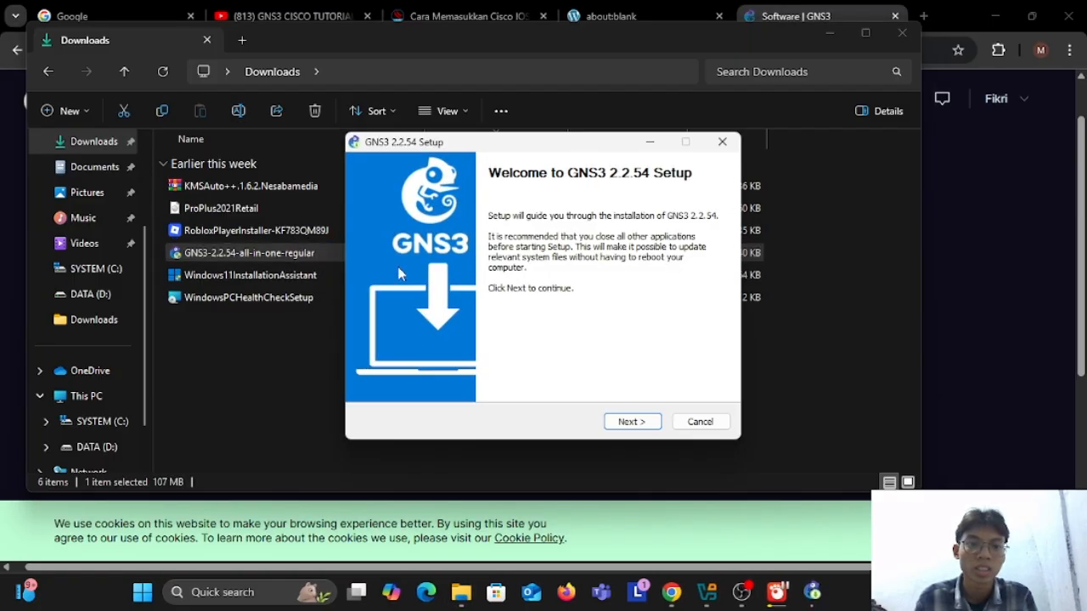
Step: Accept the GNS3 license agreement and keep the default GNS3 Start Menu folder and preselected components
{"action": "left_click", "coordinate": [626, 422]}
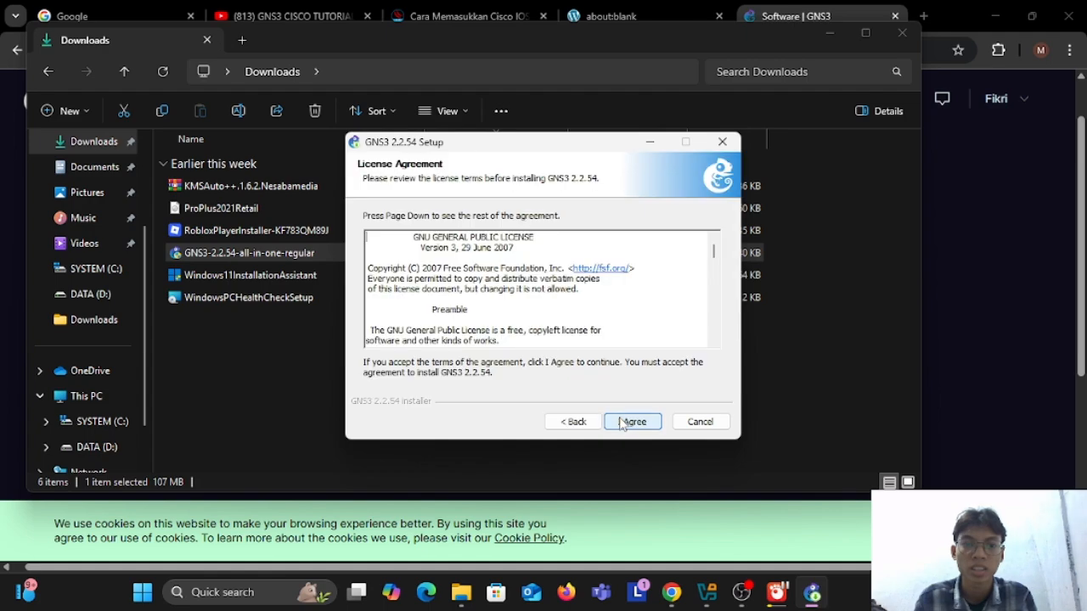
{"action": "left_click", "coordinate": [632, 422]}
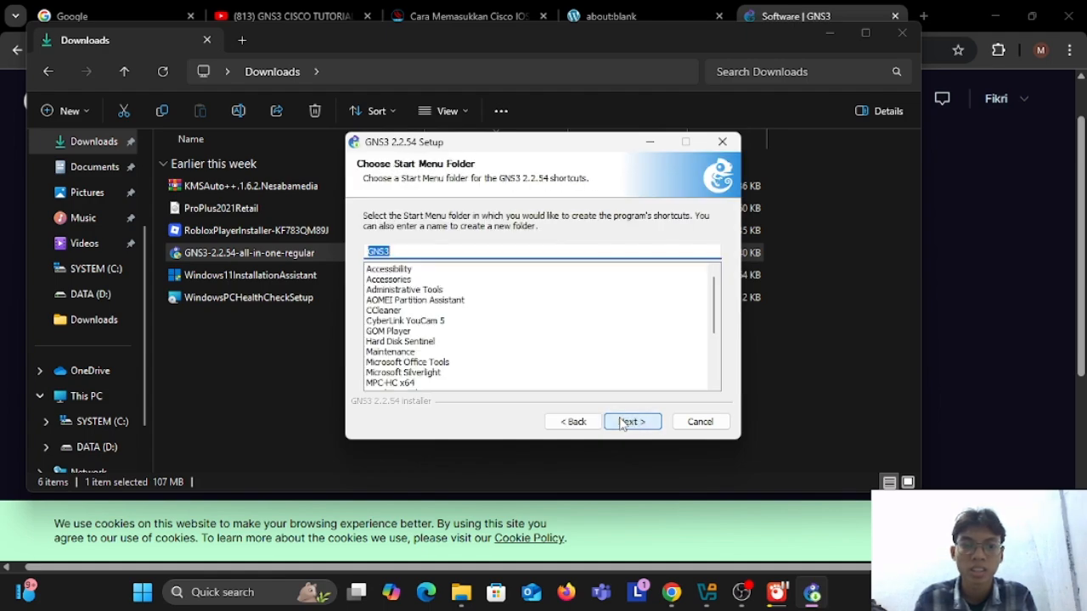
{"action": "left_click", "coordinate": [623, 424]}
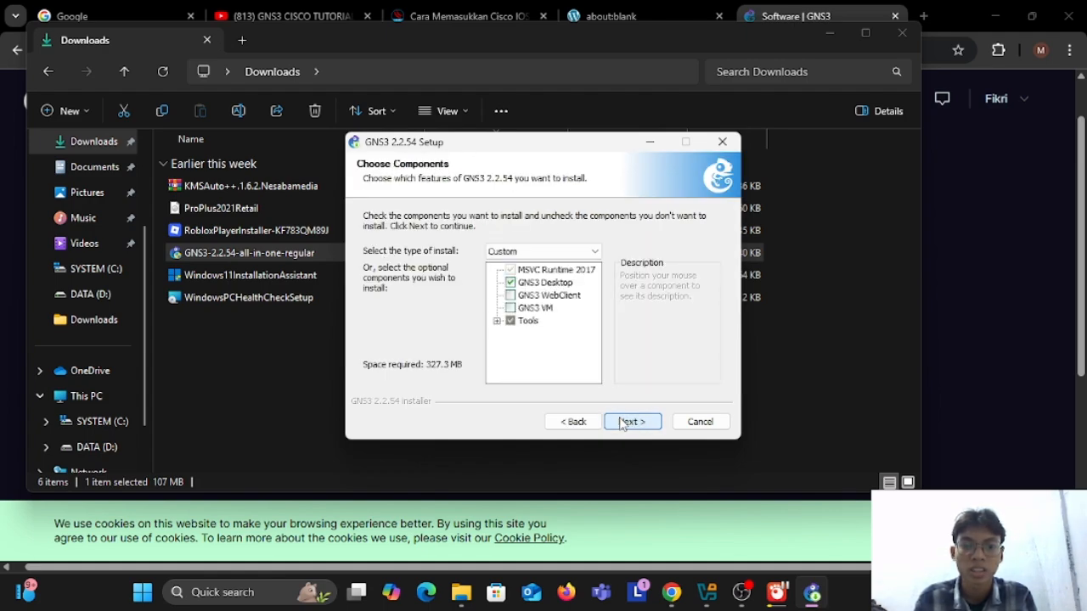
{"action": "left_click", "coordinate": [622, 424]}
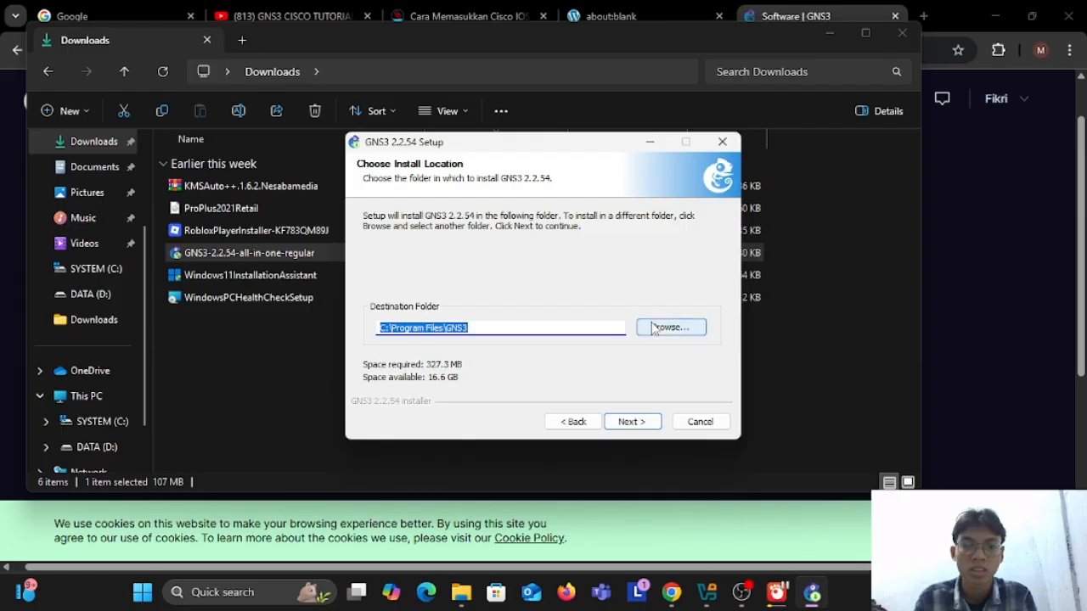
Step: Set the installation destination to the "file gns 3" folder on drive D and start installing
{"action": "left_click", "coordinate": [669, 327]}
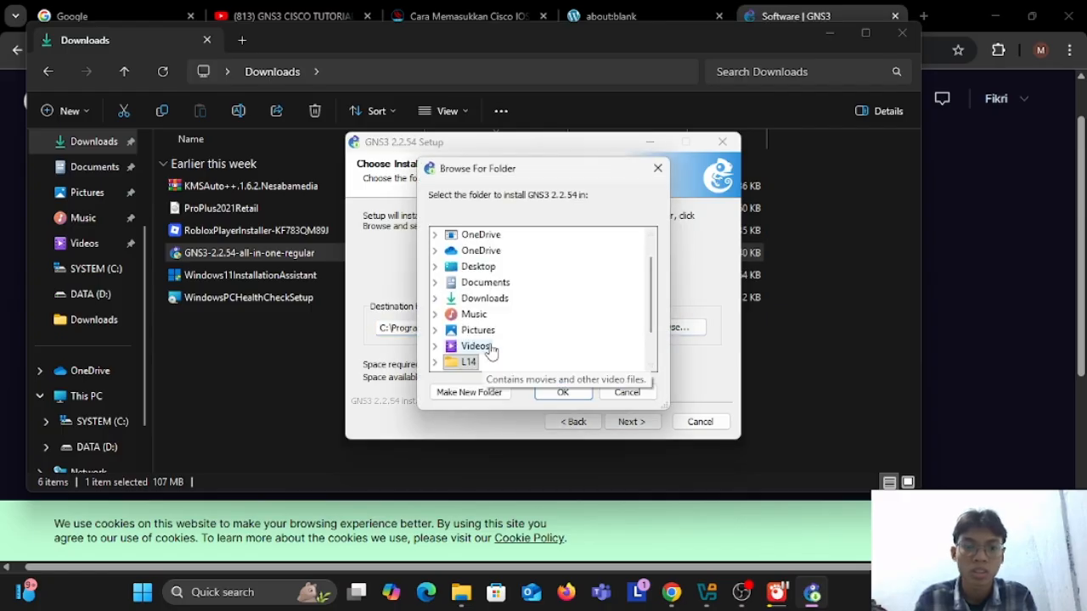
{"action": "scroll", "coordinate": [491, 351], "scroll_direction": "down", "scroll_amount": 1}
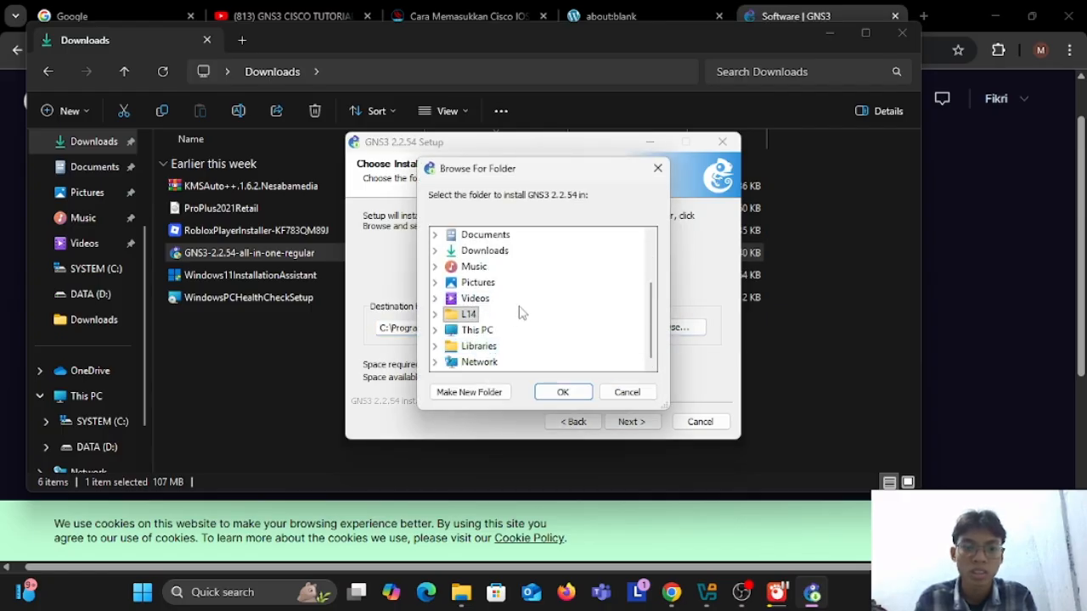
{"action": "scroll", "coordinate": [519, 311], "scroll_direction": "up", "scroll_amount": 2}
{"action": "scroll", "coordinate": [519, 311], "scroll_direction": "down", "scroll_amount": 2}
{"action": "left_click", "coordinate": [436, 331]}
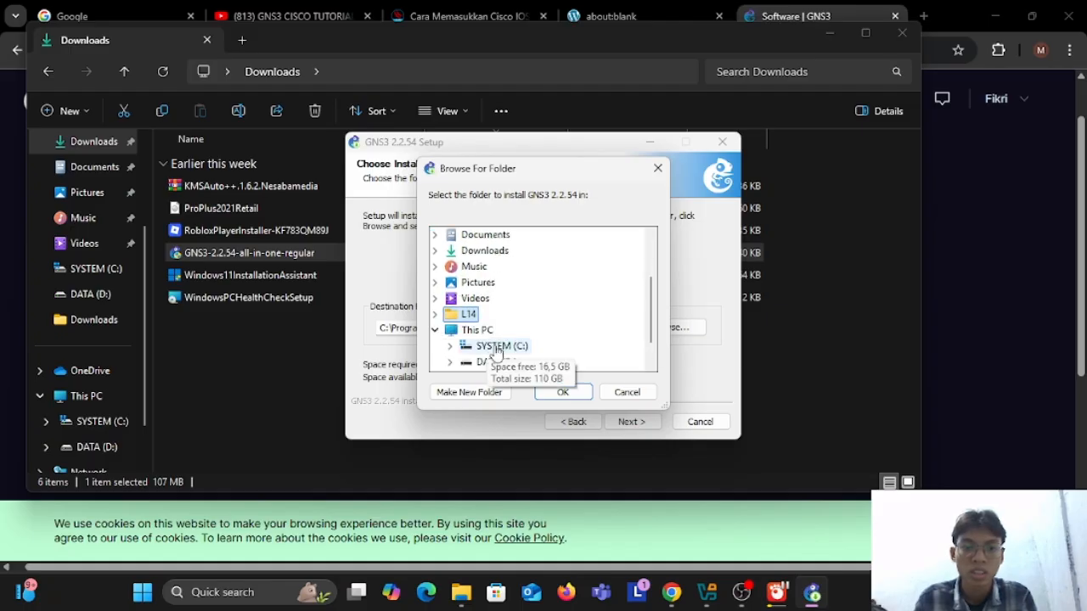
{"action": "left_click", "coordinate": [449, 363]}
{"action": "scroll", "coordinate": [538, 304], "scroll_direction": "down", "scroll_amount": 1}
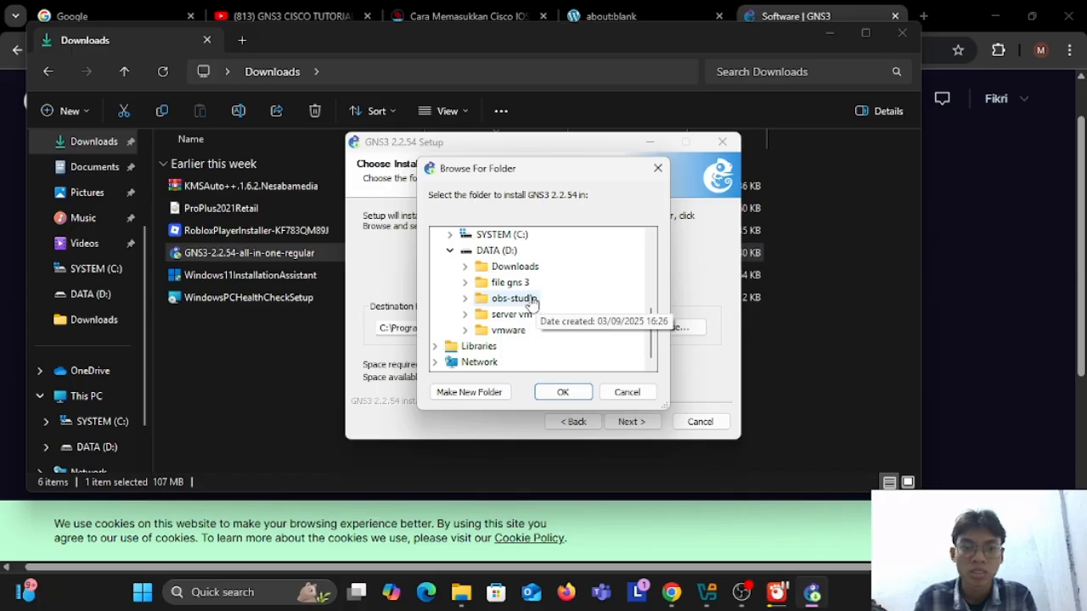
{"action": "left_click", "coordinate": [508, 283]}
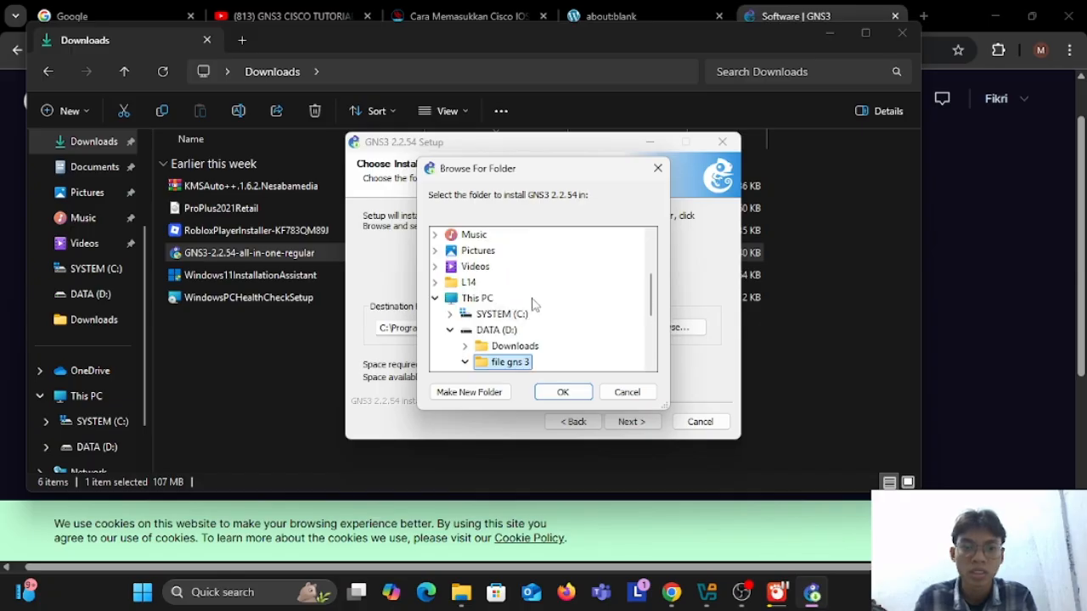
{"action": "scroll", "coordinate": [583, 320], "scroll_direction": "up", "scroll_amount": 1}
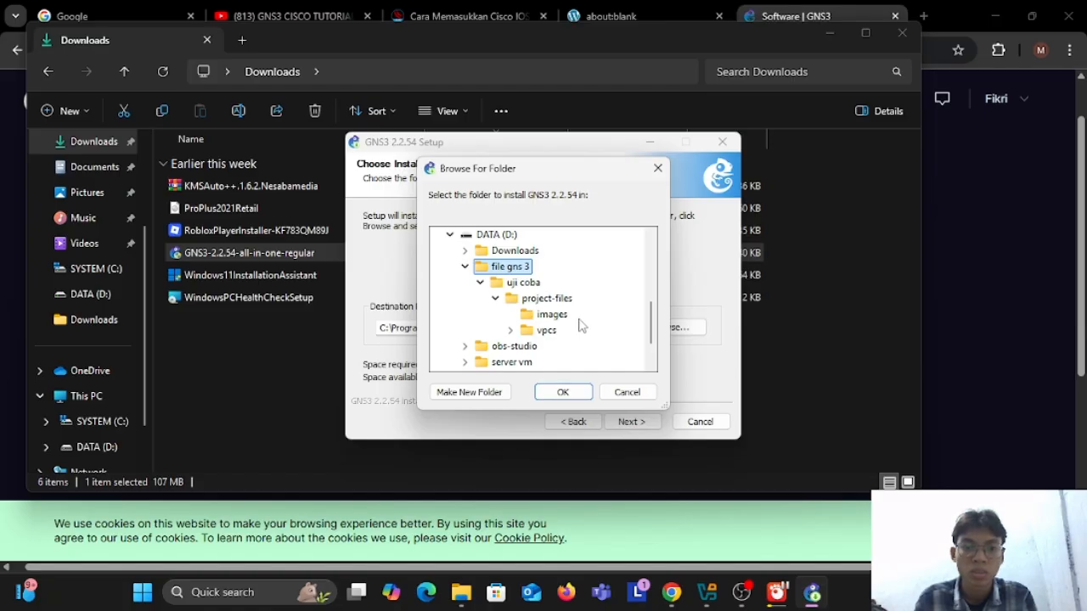
{"action": "left_click", "coordinate": [569, 395]}
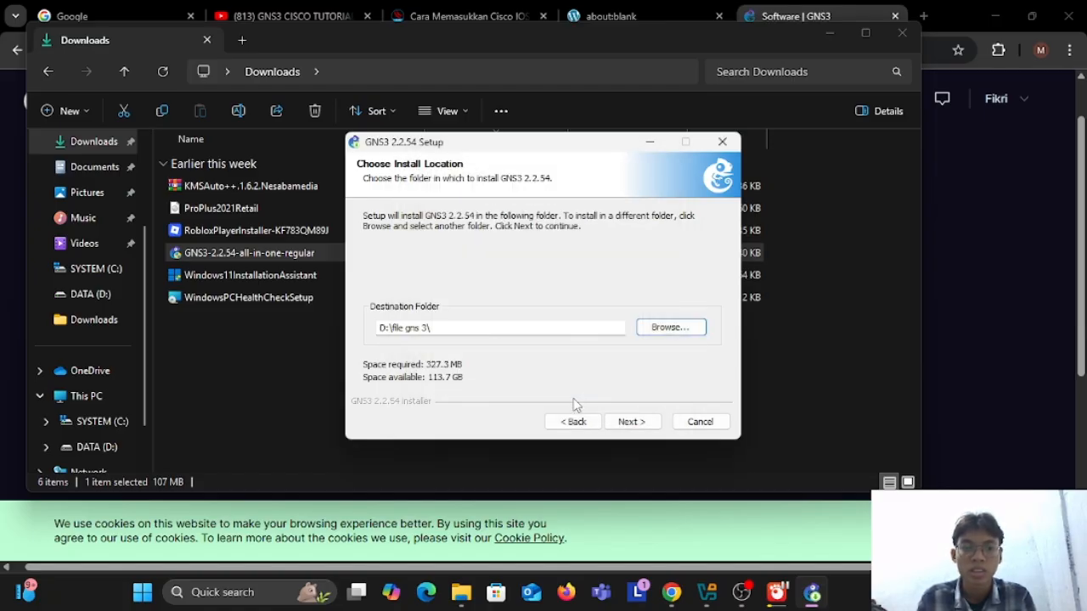
{"action": "left_click", "coordinate": [641, 422]}
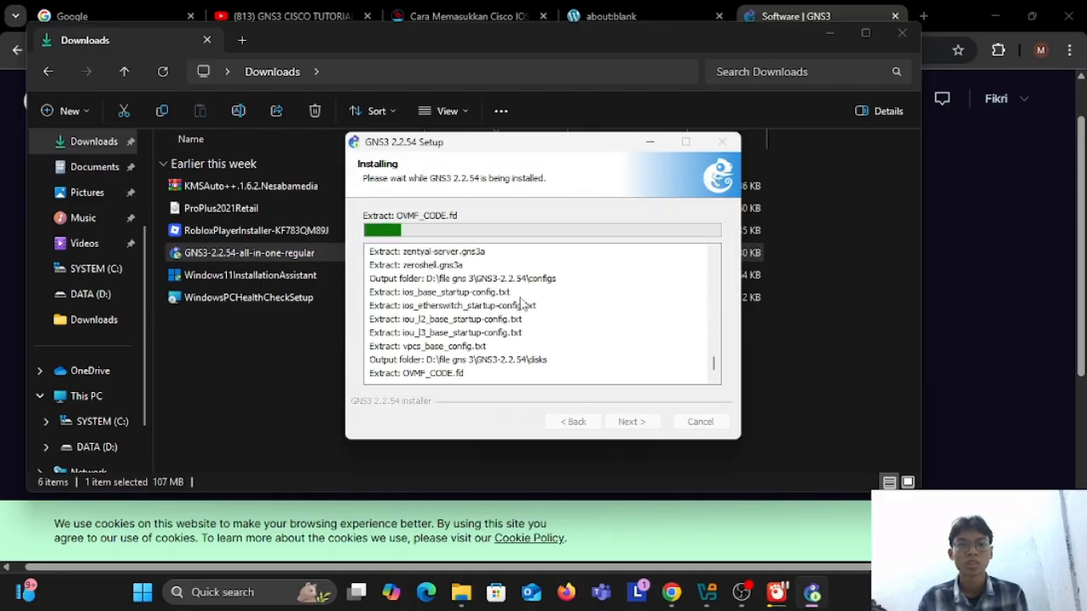
Step: Minimize the setup and Downloads windows, and open the GNS3 VM download page to review the virtualization platforms offered
{"action": "left_click", "coordinate": [635, 141]}
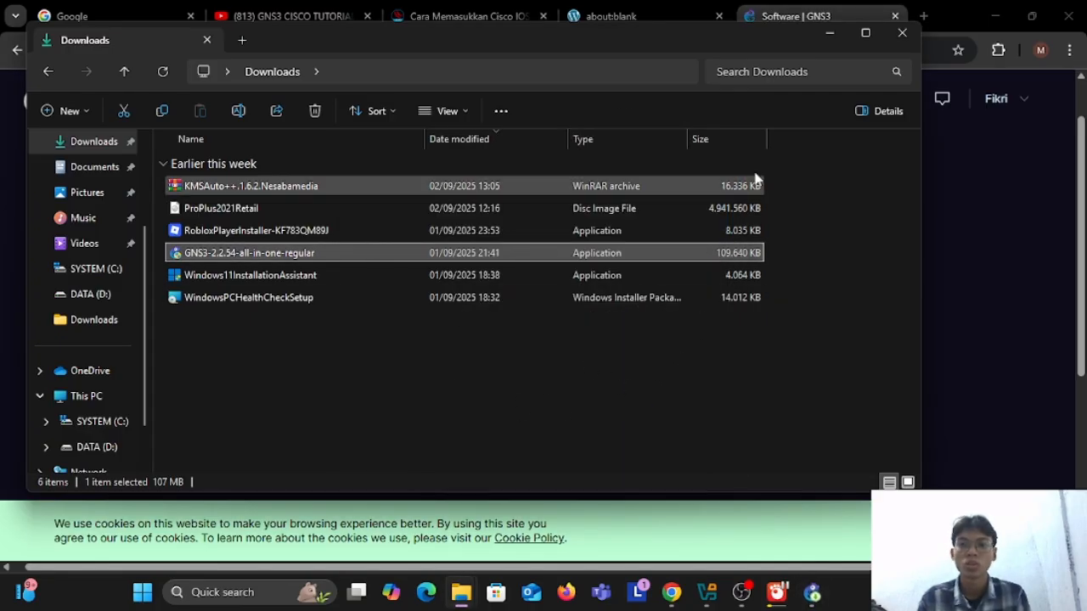
{"action": "left_click", "coordinate": [829, 34]}
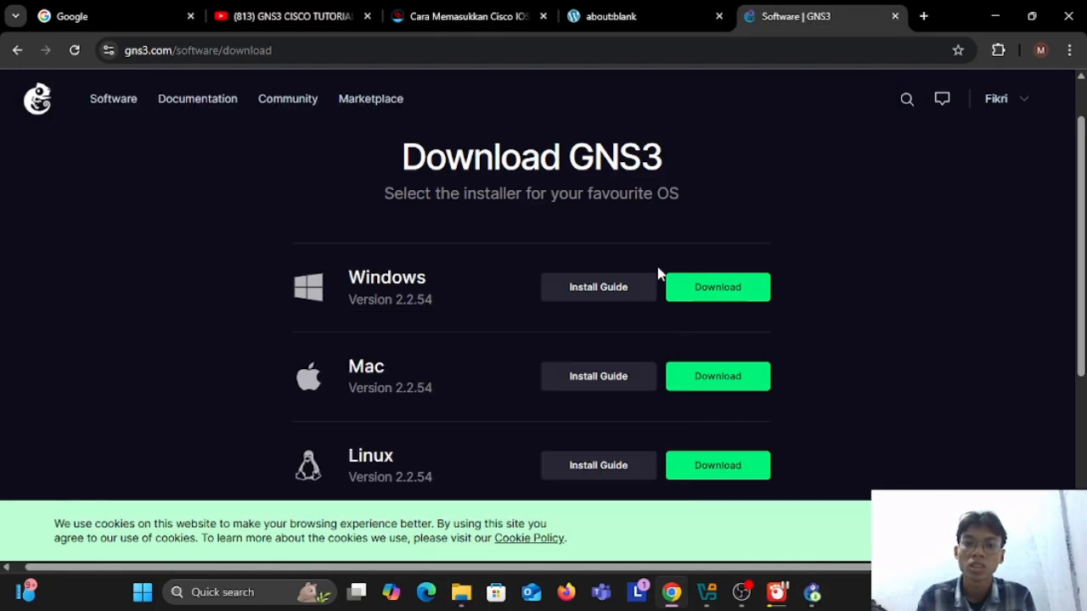
{"action": "scroll", "coordinate": [656, 274], "scroll_direction": "down", "scroll_amount": 3}
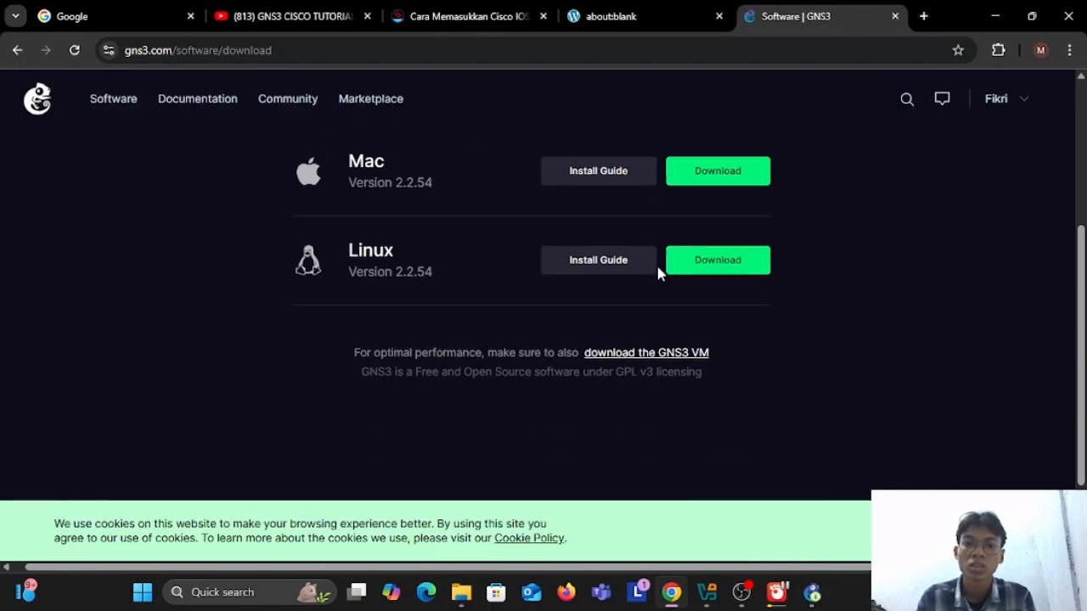
{"action": "left_click", "coordinate": [684, 349]}
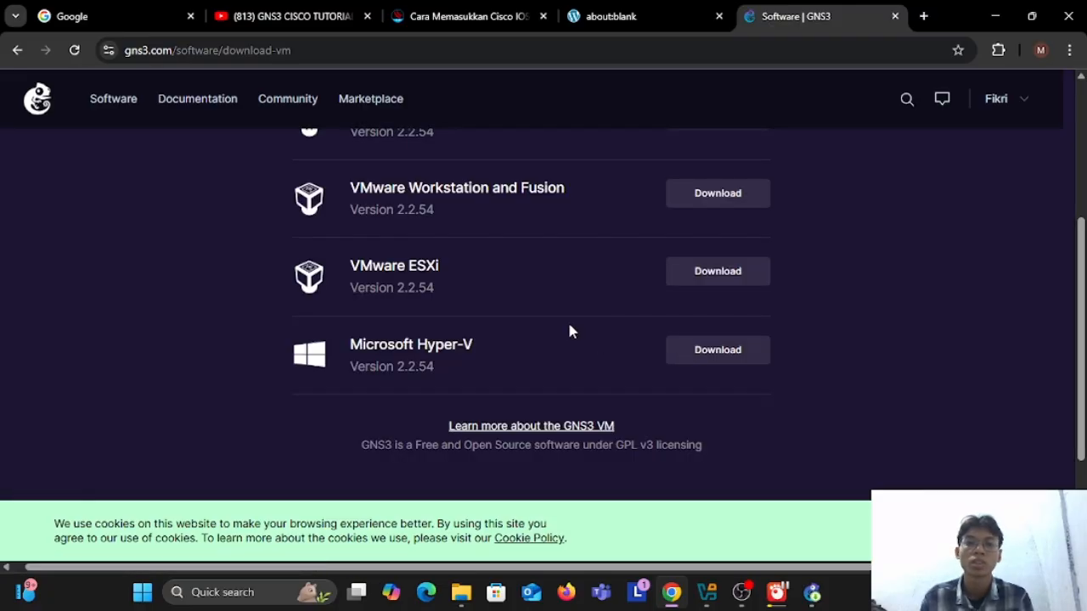
{"action": "scroll", "coordinate": [567, 319], "scroll_direction": "up", "scroll_amount": 2}
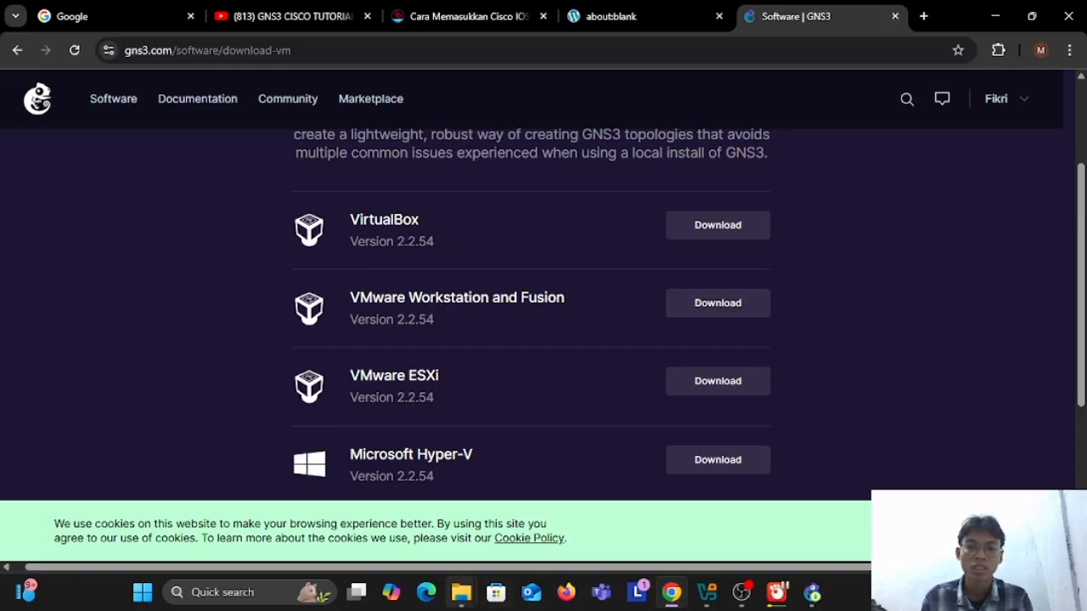
Step: Look at the GNS3 VM file in drive D's Downloads folder and minimize File Explorer
{"action": "mouse_move", "coordinate": [461, 592]}
{"action": "mouse_move", "coordinate": [548, 534]}
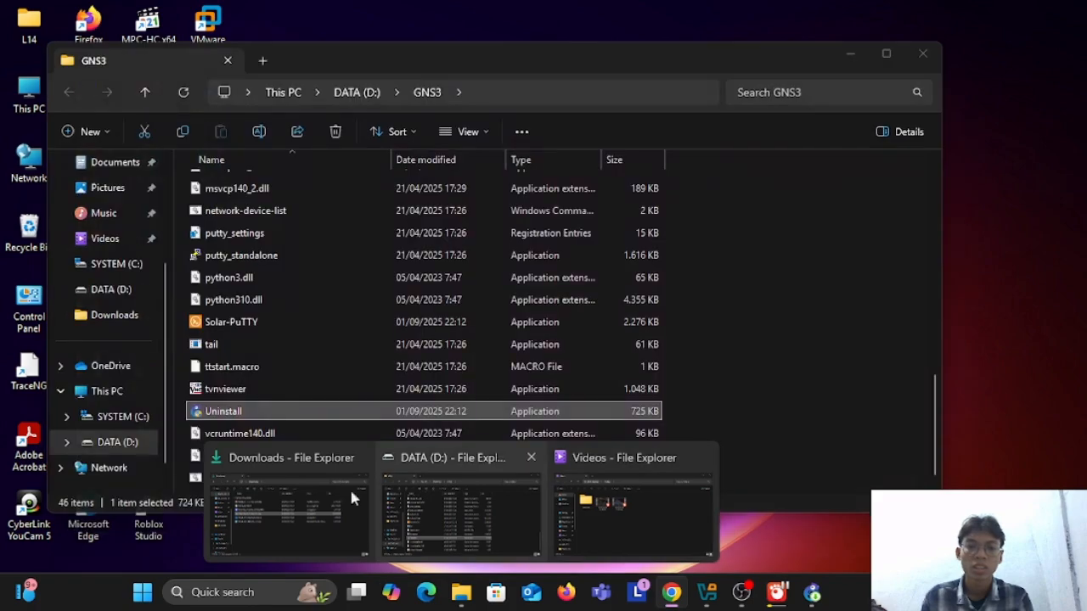
{"action": "left_click", "coordinate": [302, 485]}
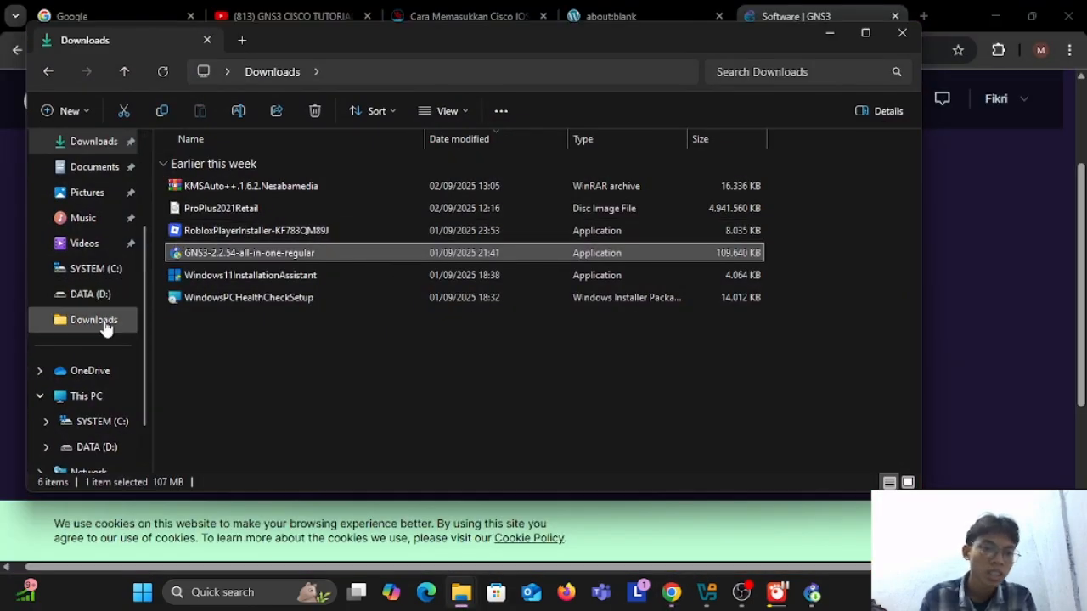
{"action": "left_click", "coordinate": [75, 323]}
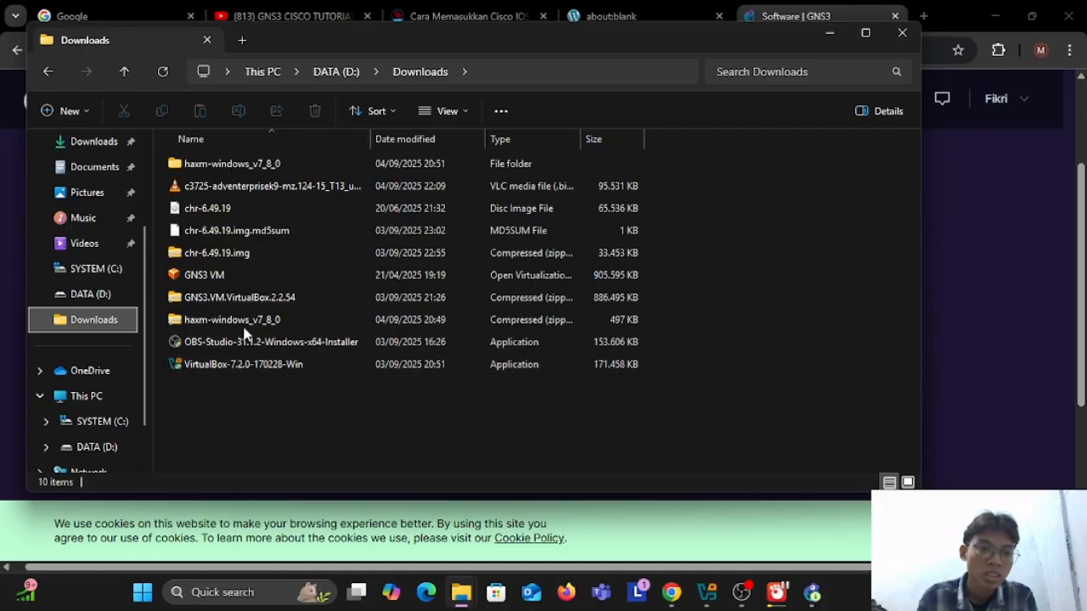
{"action": "double_click", "coordinate": [246, 283]}
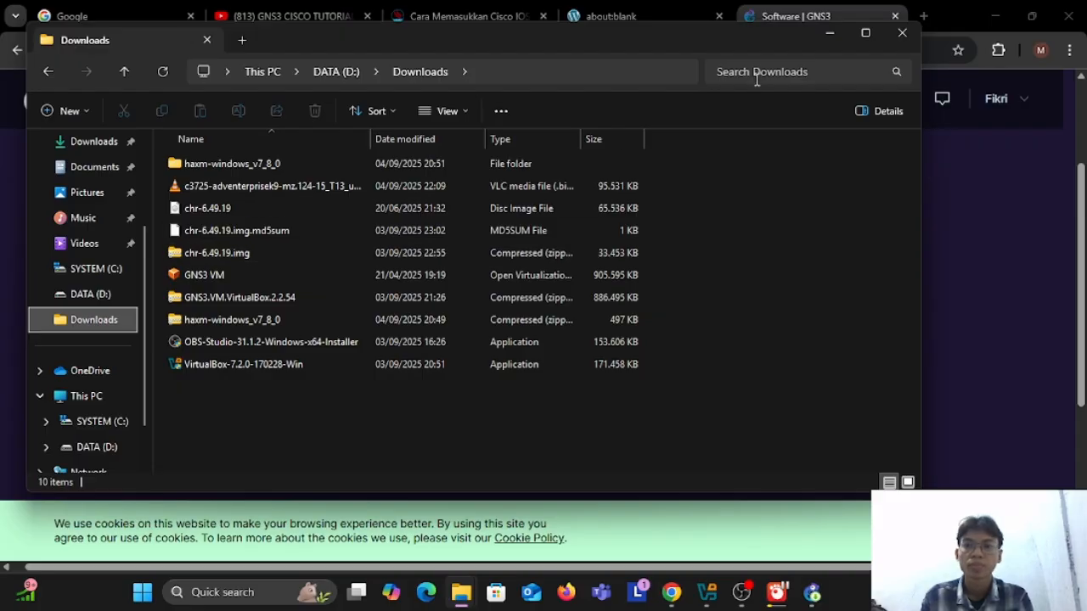
{"action": "left_click", "coordinate": [836, 41]}
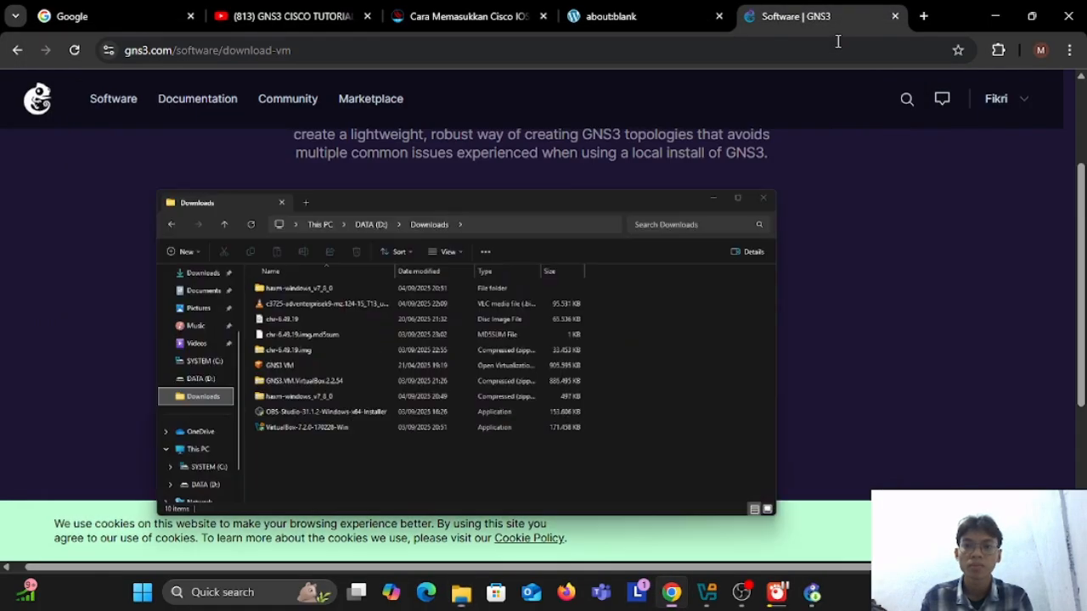
Step: Bring the GNS3 2.2.54 Setup window back to the front and minimize the browser behind it
{"action": "left_click", "coordinate": [812, 591]}
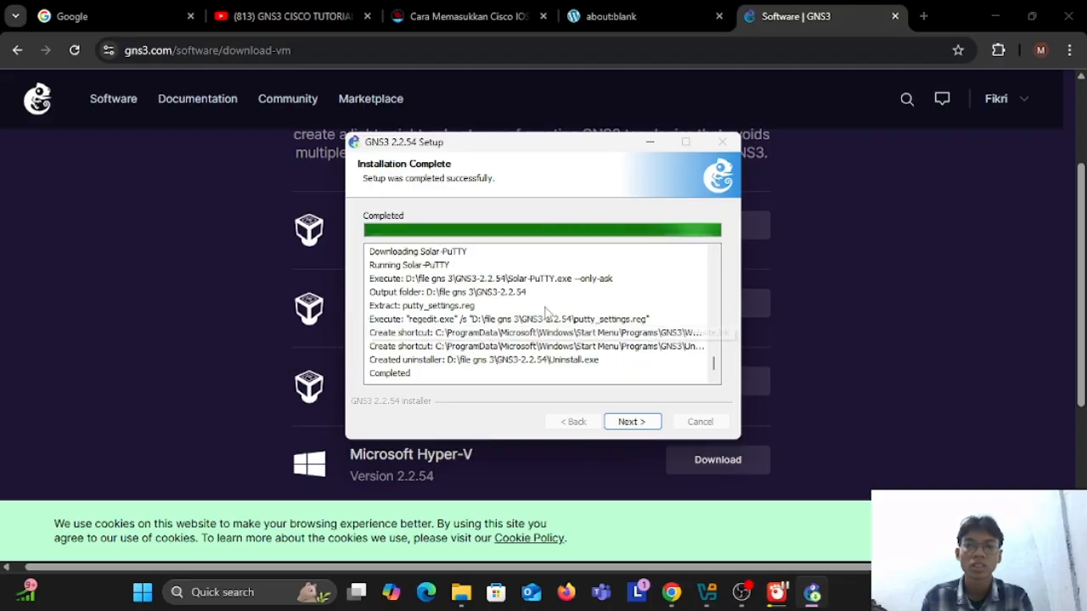
{"action": "left_click", "coordinate": [991, 14]}
{"action": "left_click", "coordinate": [993, 16]}
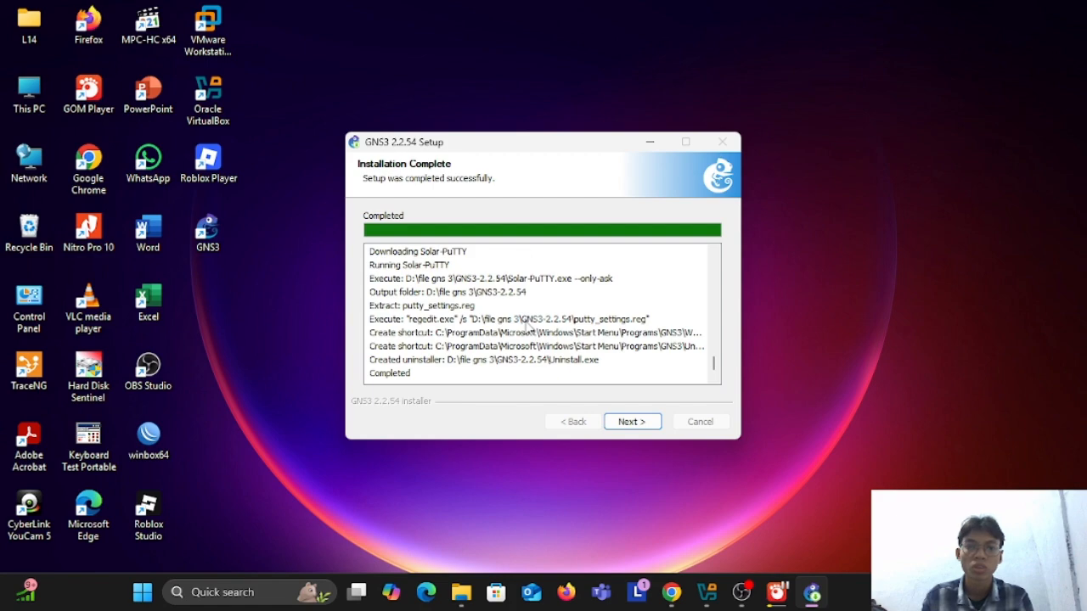
Step: Decline the free SolarWinds Standard Toolset, finish the setup with Start GNS3 enabled, and dismiss the Engineer's Toolset offer
{"action": "left_click", "coordinate": [624, 429]}
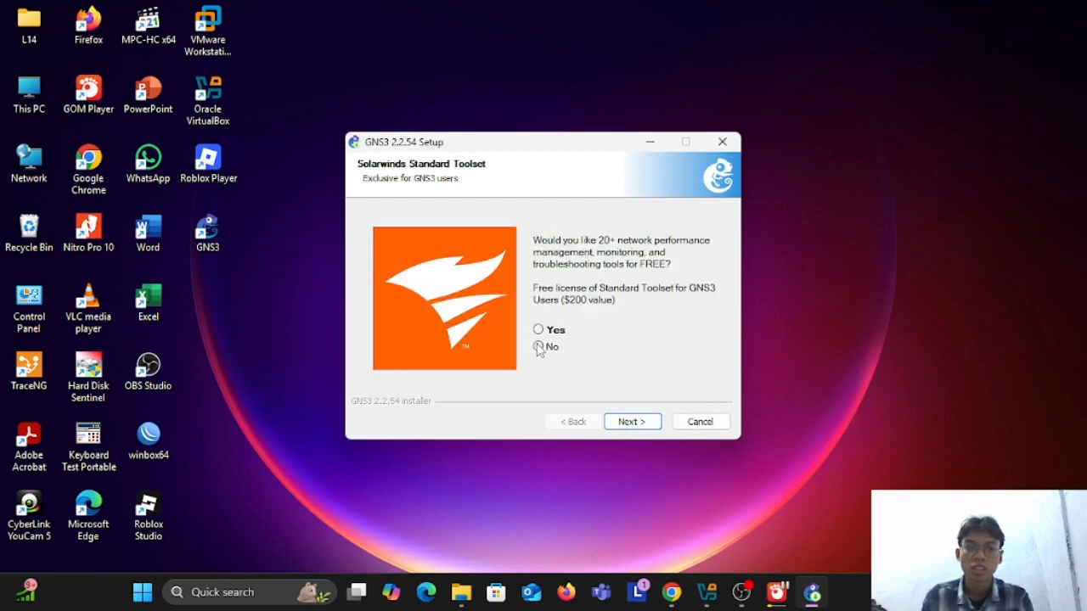
{"action": "left_click", "coordinate": [539, 348]}
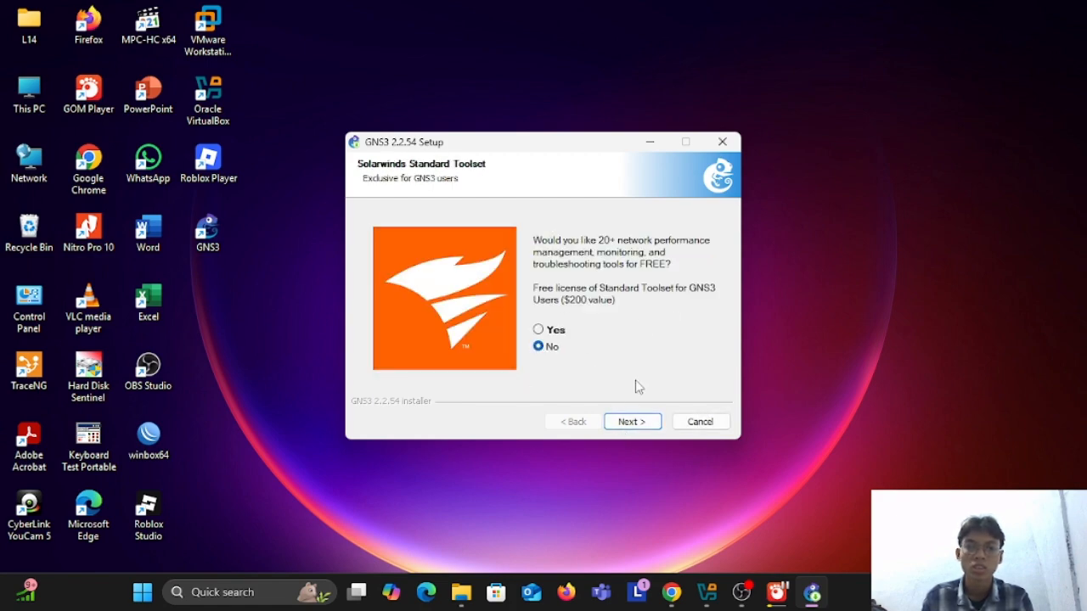
{"action": "left_click", "coordinate": [650, 425]}
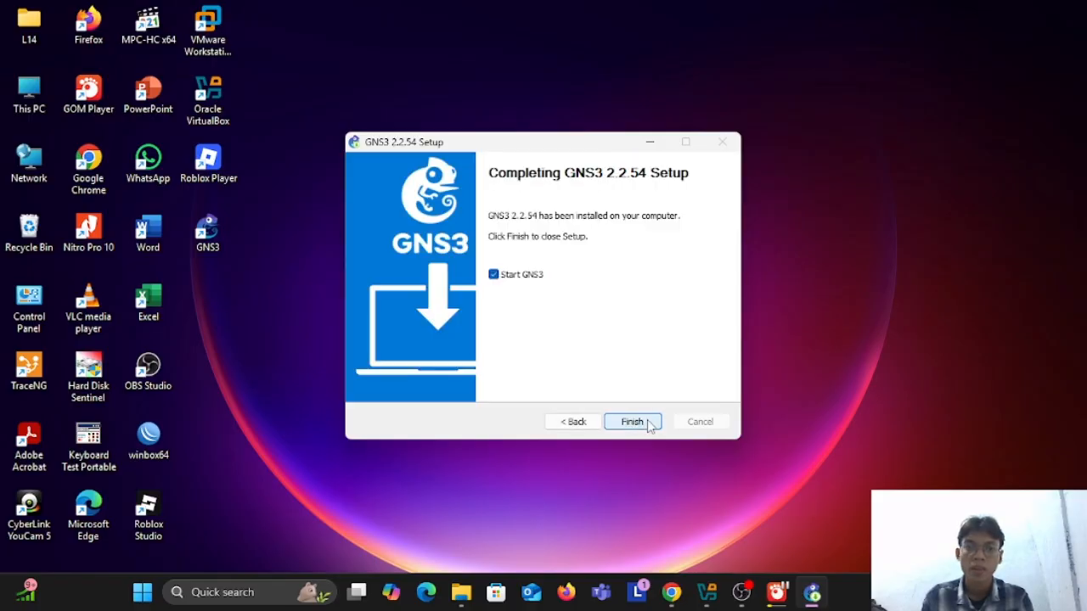
{"action": "left_click", "coordinate": [620, 423]}
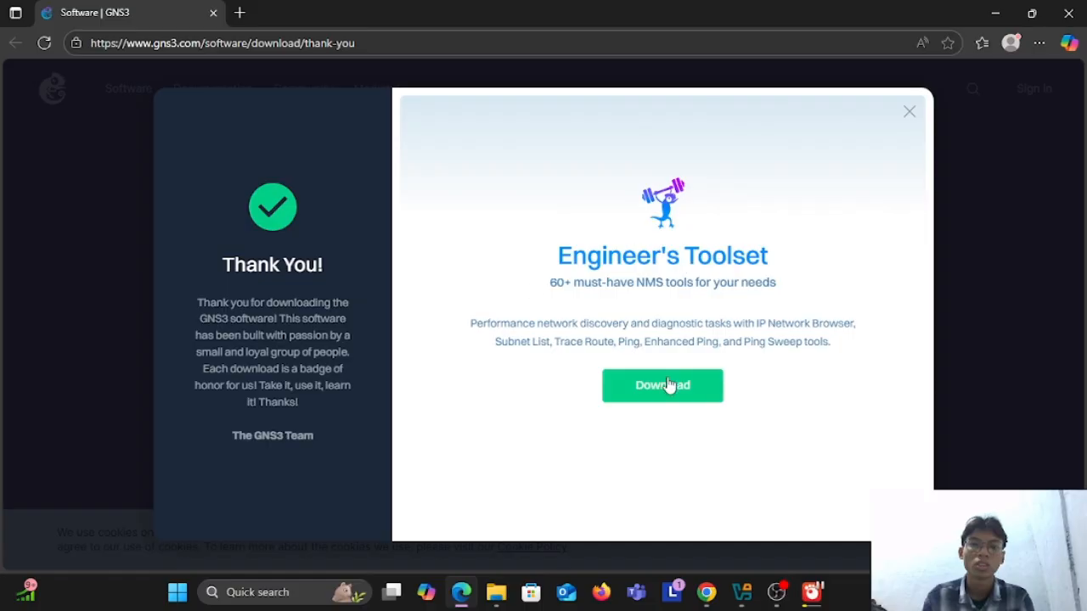
{"action": "left_click", "coordinate": [908, 113]}
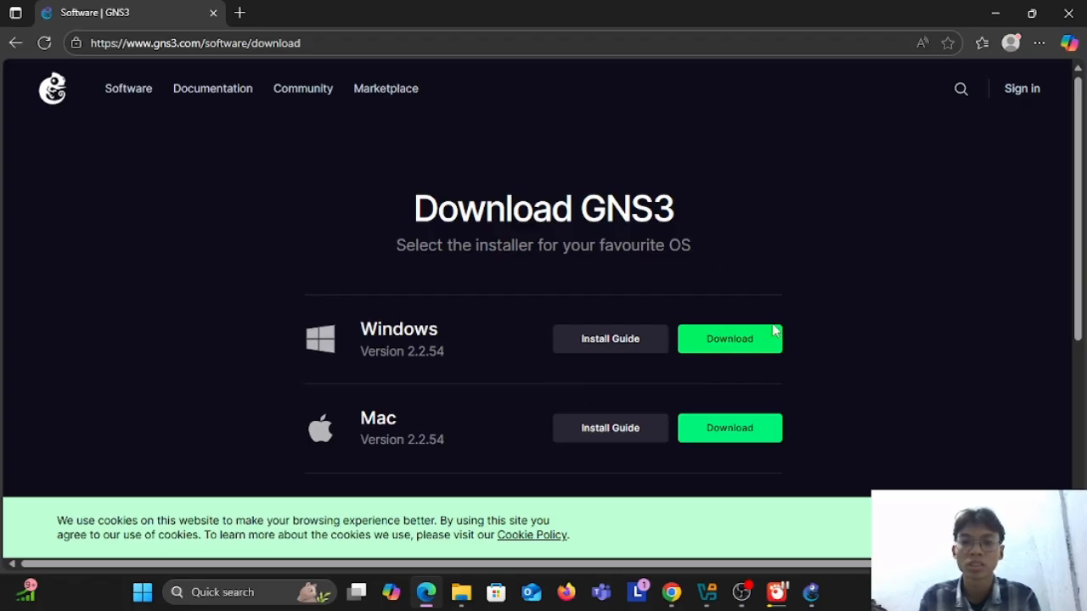
Step: Switch to GNS3 and name the new project "IDN-projek1"
{"action": "left_click", "coordinate": [810, 594]}
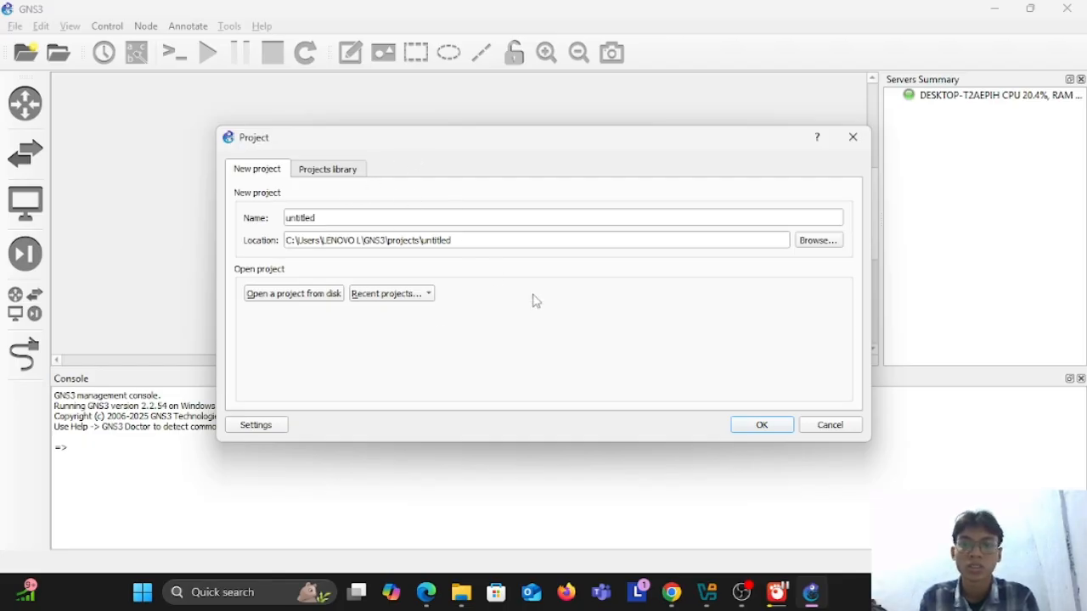
{"action": "double_click", "coordinate": [410, 223]}
{"action": "key", "text": "BackSpace"}
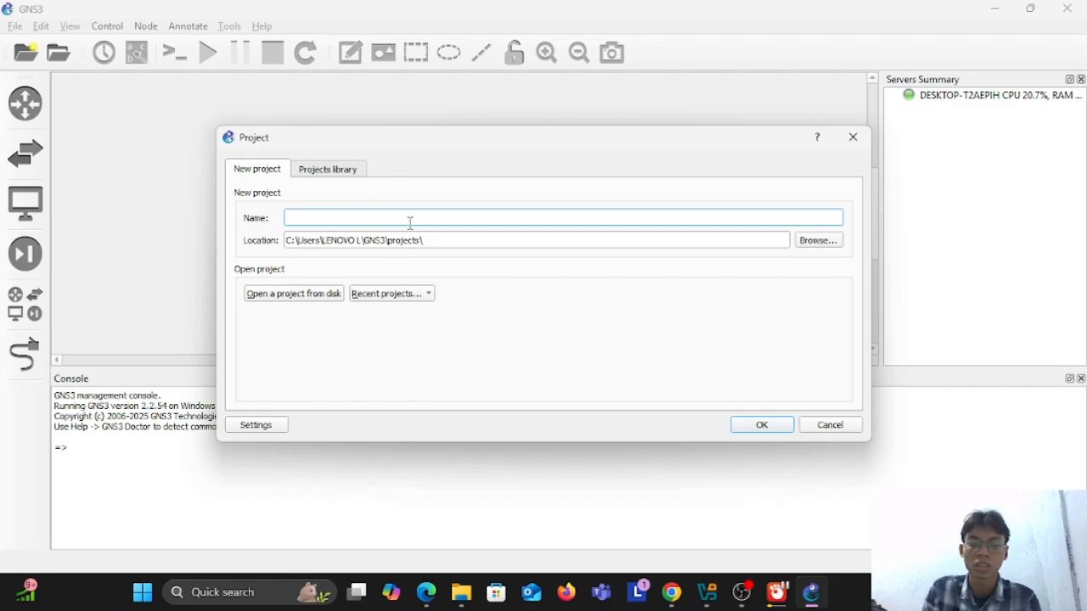
{"action": "type", "text": "IDN"}
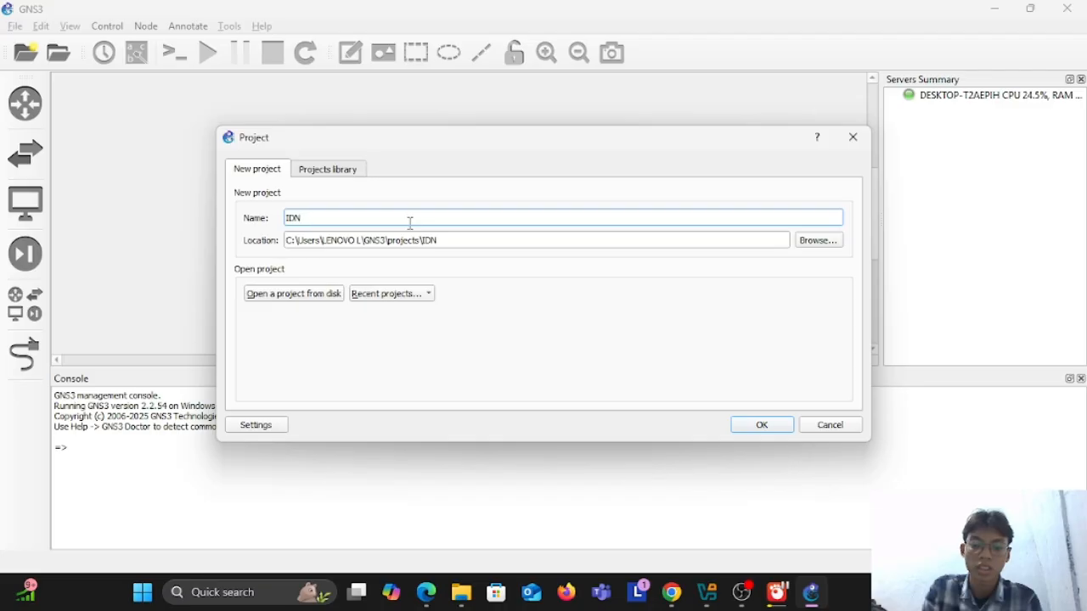
{"action": "type", "text": "-"}
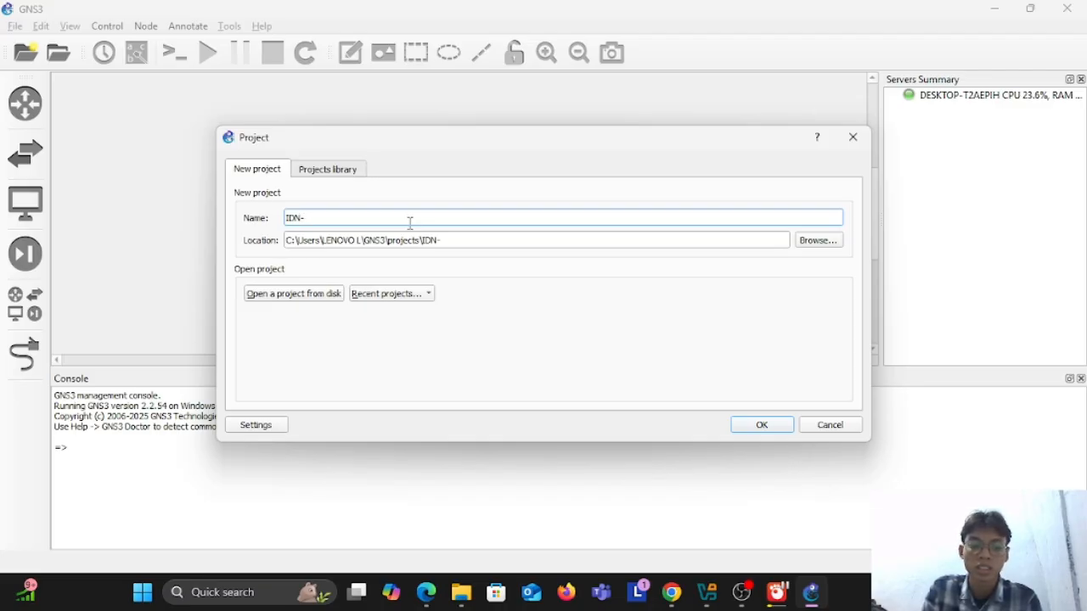
{"action": "type", "text": "P"}
{"action": "key", "text": "BackSpace"}
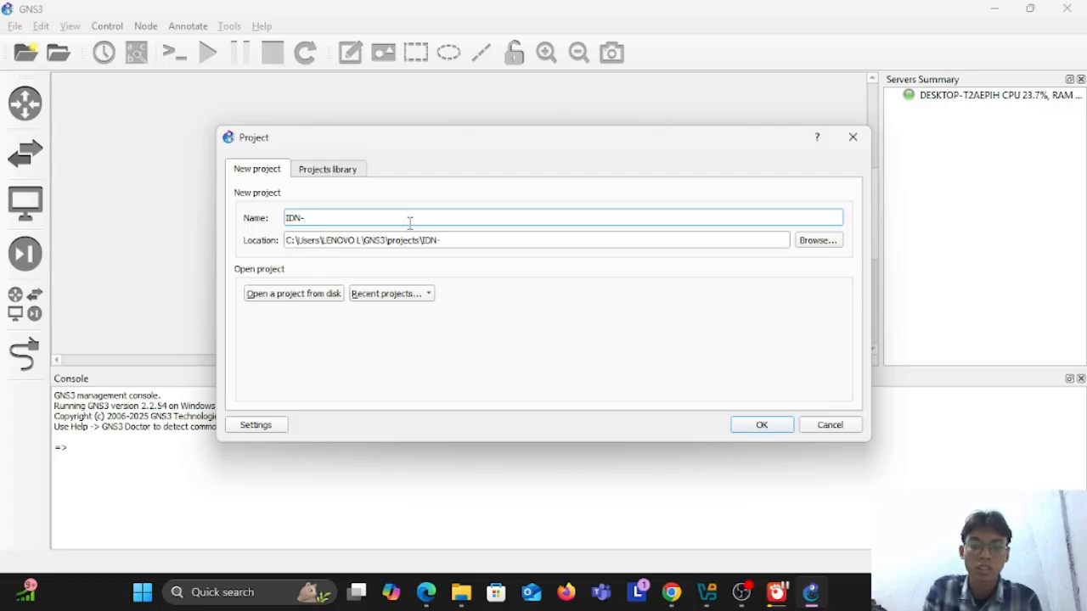
{"action": "type", "text": "projek1"}
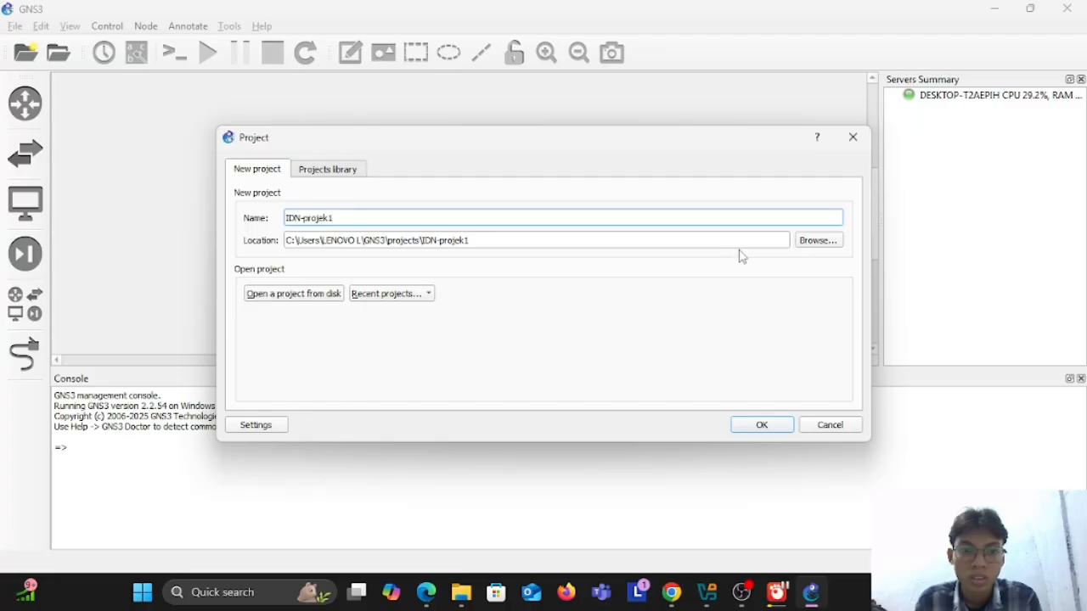
Step: Confirm the default GNS3 projects folder as the project location and create the project
{"action": "left_click", "coordinate": [816, 241]}
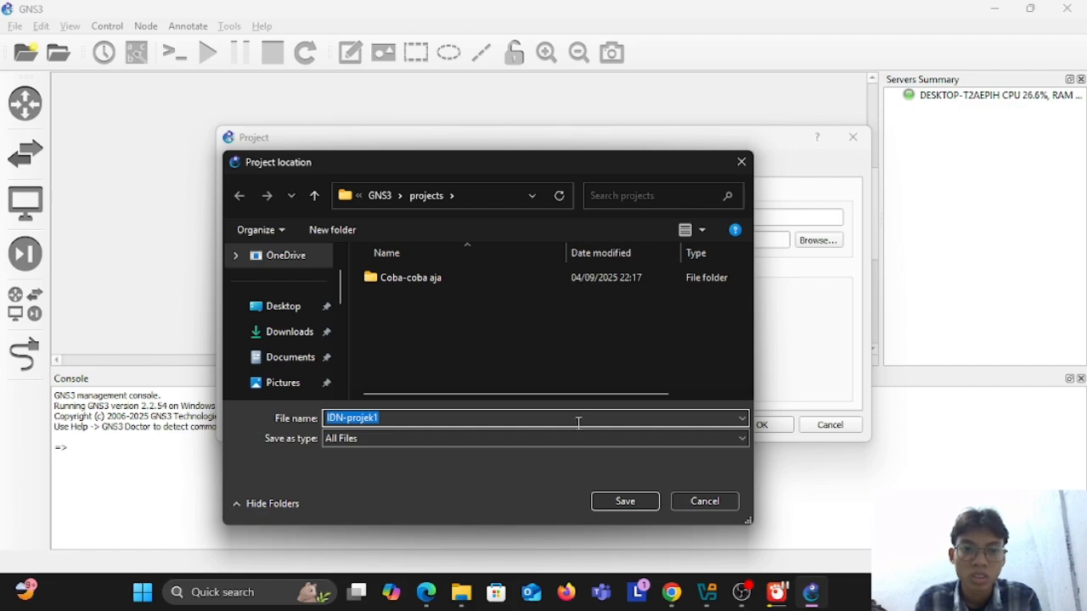
{"action": "left_click", "coordinate": [645, 503]}
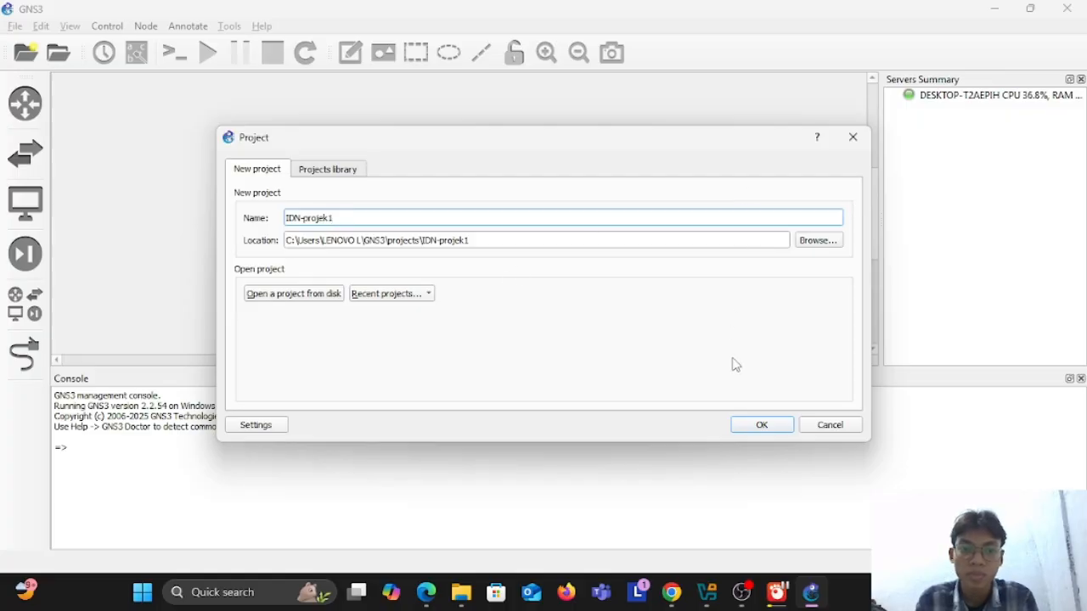
{"action": "left_click", "coordinate": [761, 427]}
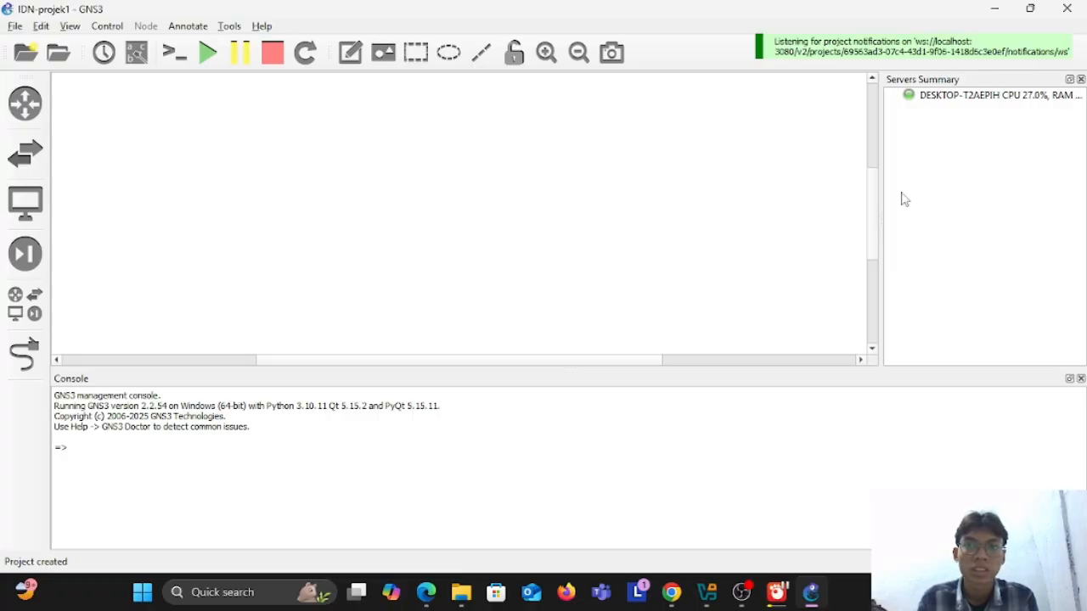
Step: Minimize the GNS3 and browser windows and open Oracle VirtualBox from the desktop
{"action": "left_click", "coordinate": [995, 9]}
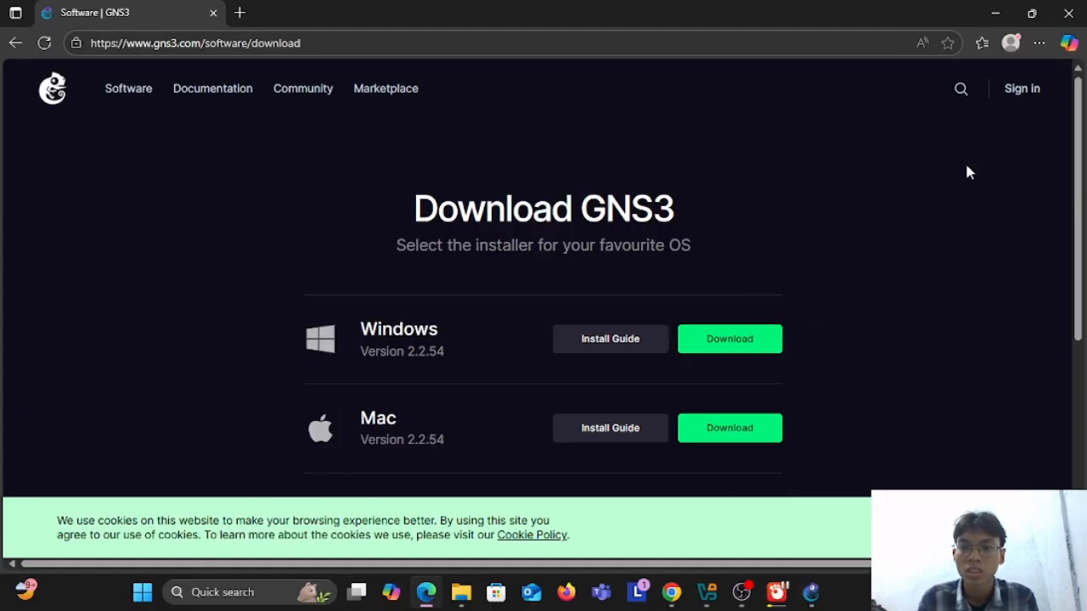
{"action": "left_click", "coordinate": [996, 12]}
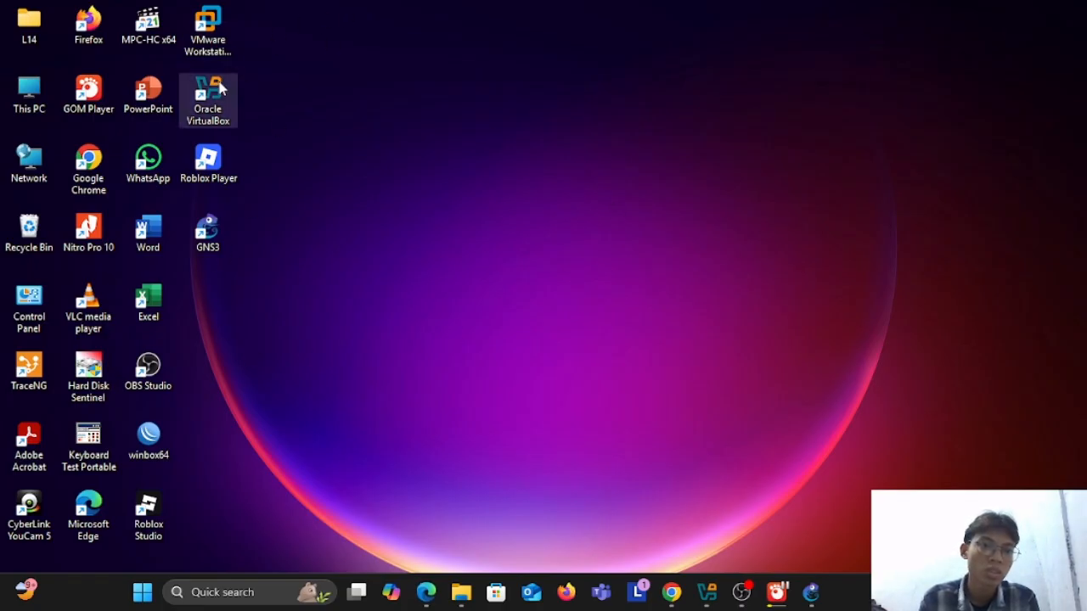
{"action": "double_click", "coordinate": [194, 110]}
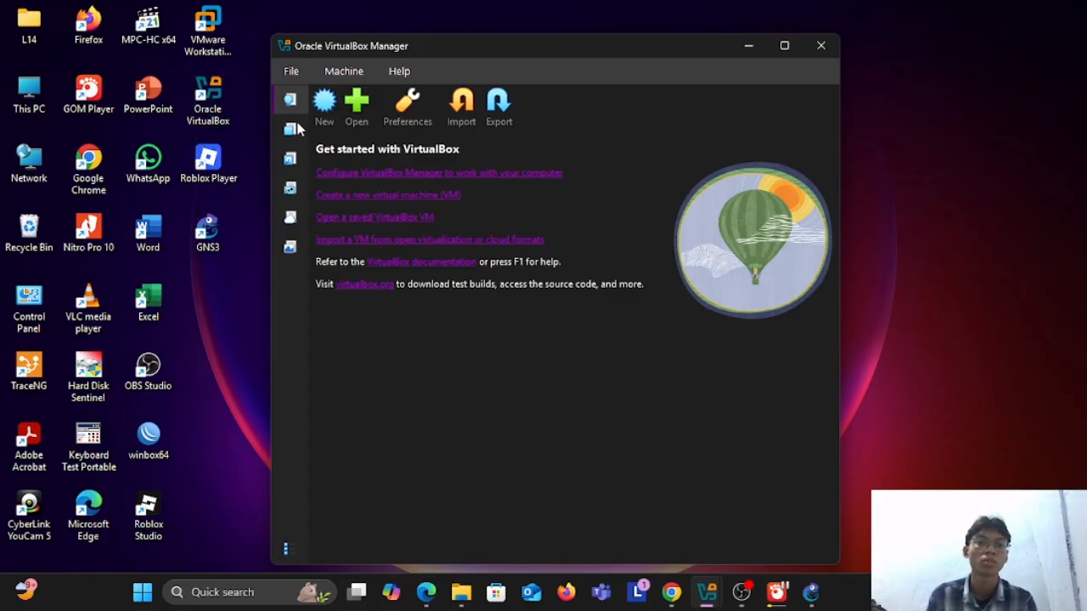
Step: Import the GNS3 VM.ova appliance from drive D's Downloads folder into VirtualBox
{"action": "left_click", "coordinate": [463, 107]}
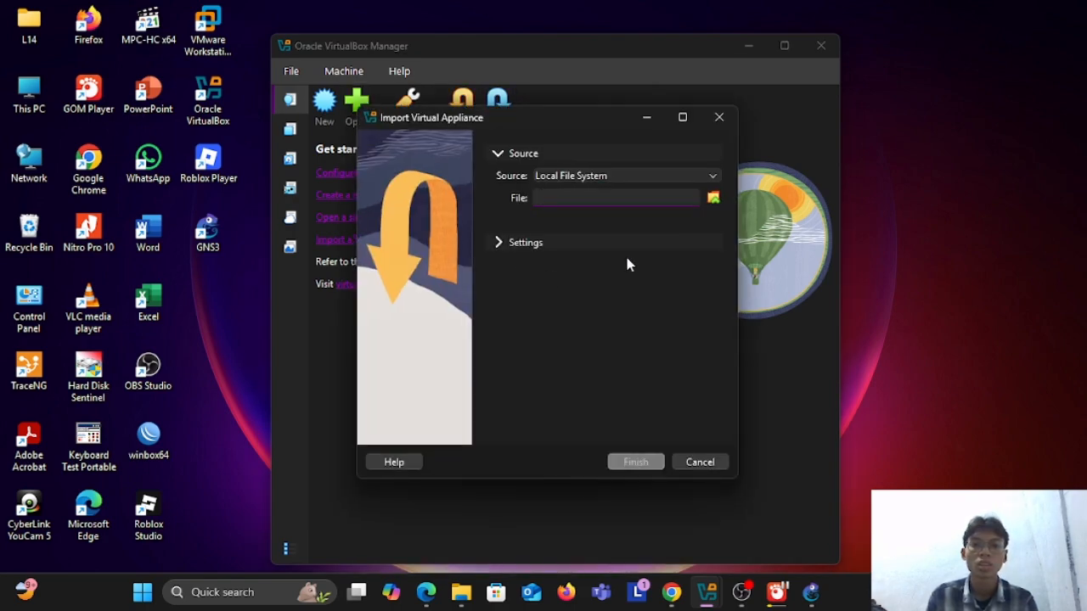
{"action": "left_click", "coordinate": [713, 198]}
{"action": "scroll", "coordinate": [456, 378], "scroll_direction": "down", "scroll_amount": 5}
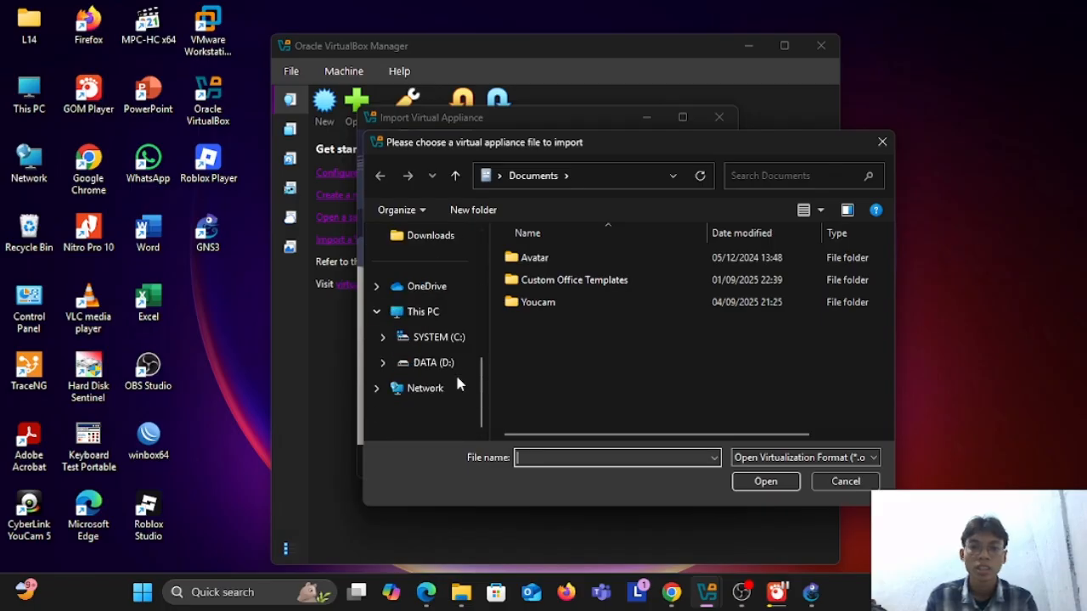
{"action": "scroll", "coordinate": [460, 342], "scroll_direction": "up", "scroll_amount": 4}
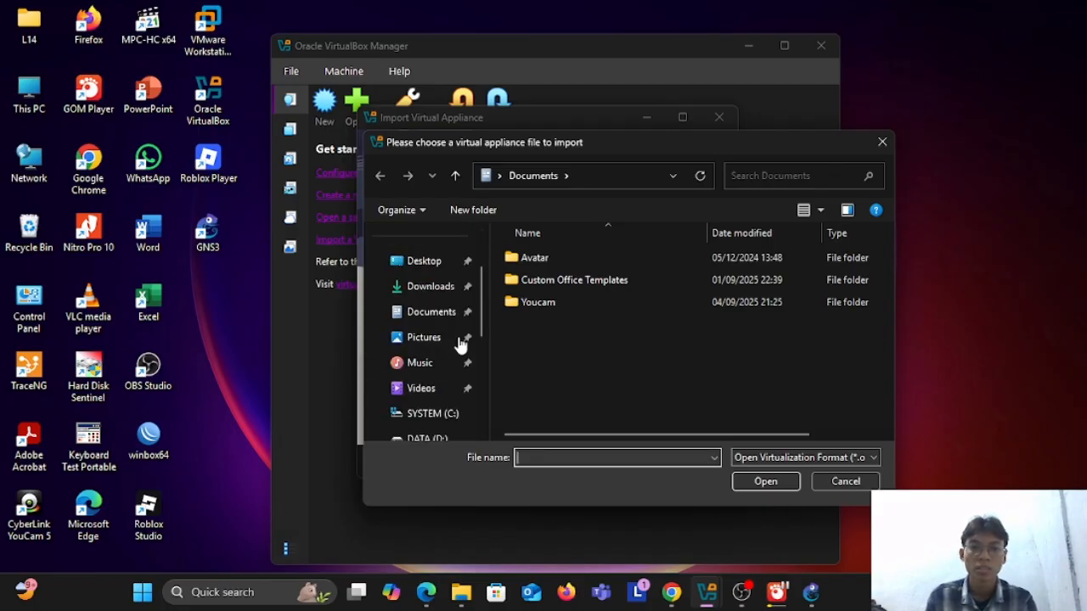
{"action": "scroll", "coordinate": [461, 345], "scroll_direction": "down", "scroll_amount": 2}
{"action": "scroll", "coordinate": [396, 361], "scroll_direction": "down", "scroll_amount": 3}
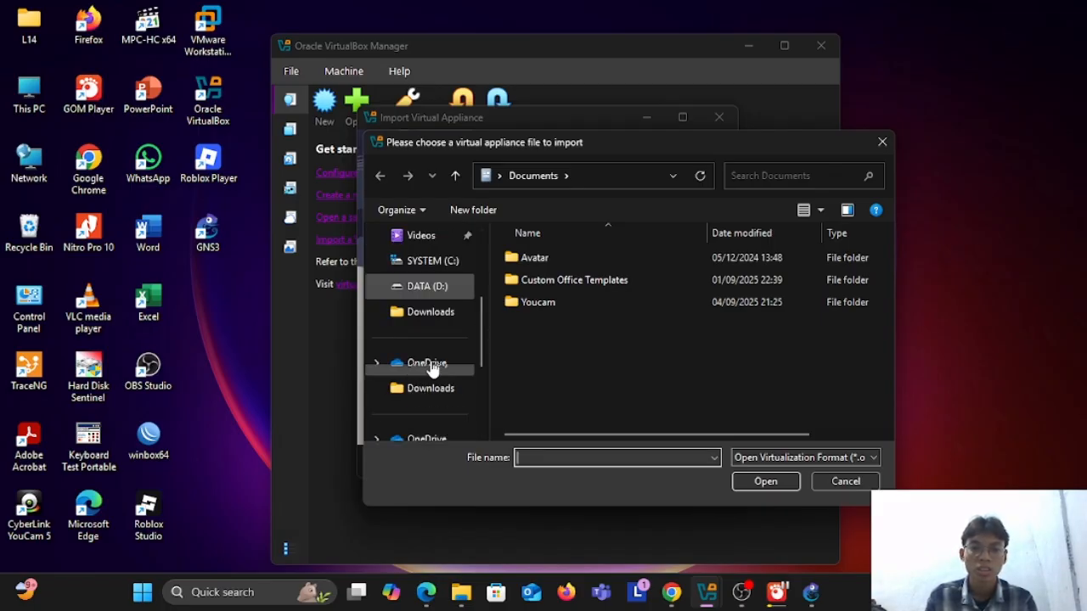
{"action": "scroll", "coordinate": [432, 365], "scroll_direction": "down", "scroll_amount": 3}
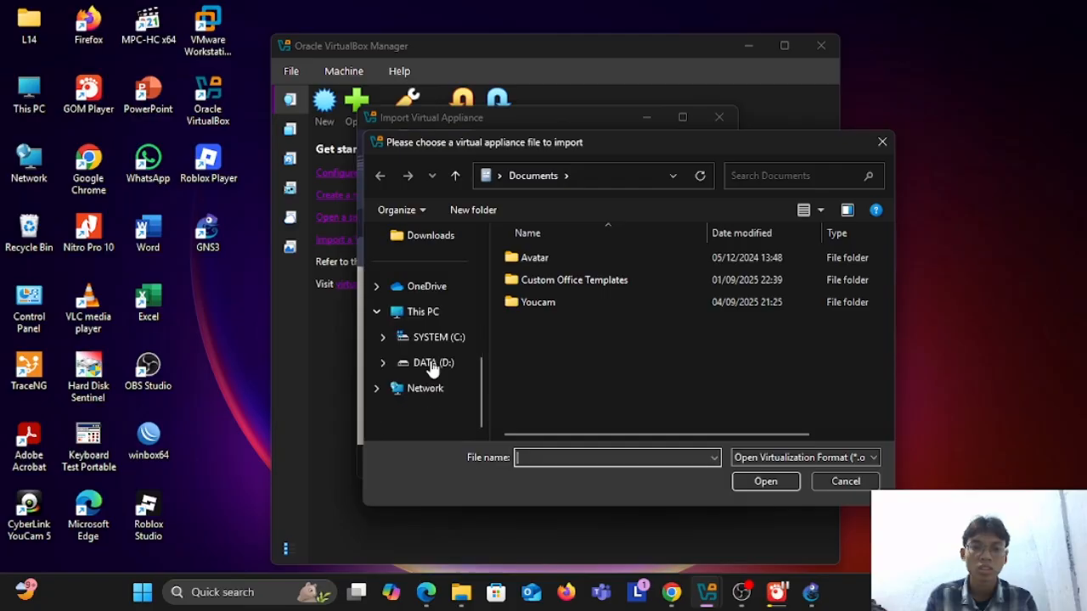
{"action": "left_click", "coordinate": [382, 363]}
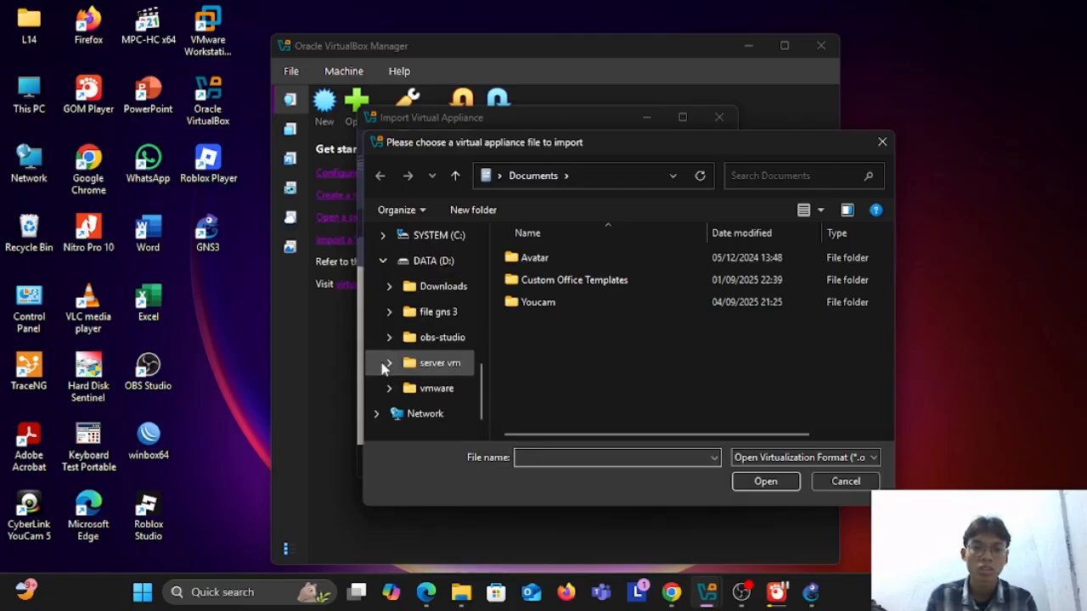
{"action": "left_click", "coordinate": [440, 289]}
{"action": "left_click", "coordinate": [544, 280]}
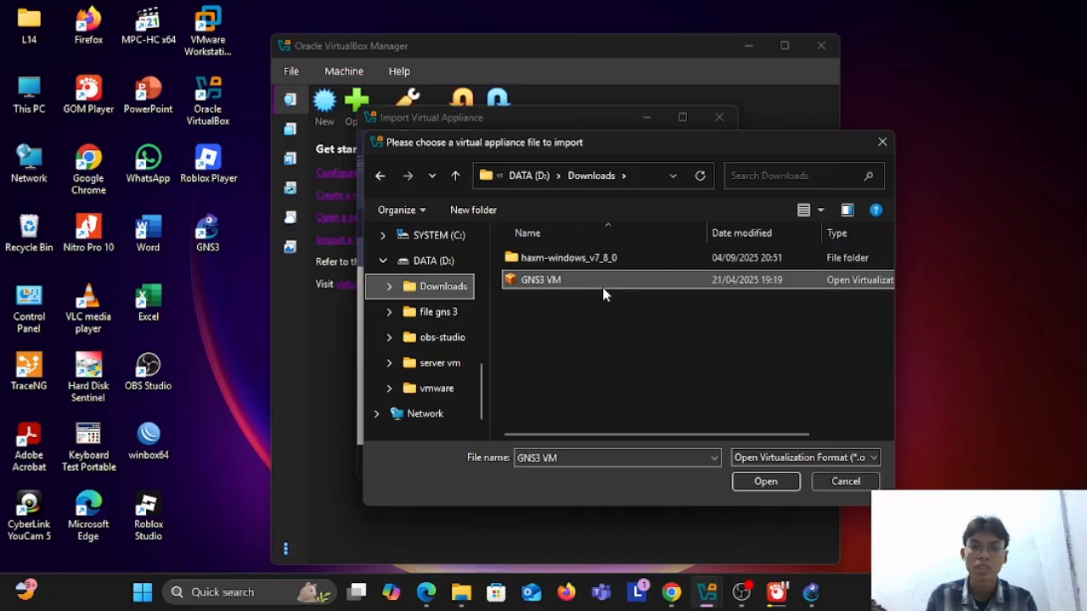
{"action": "left_click", "coordinate": [747, 481]}
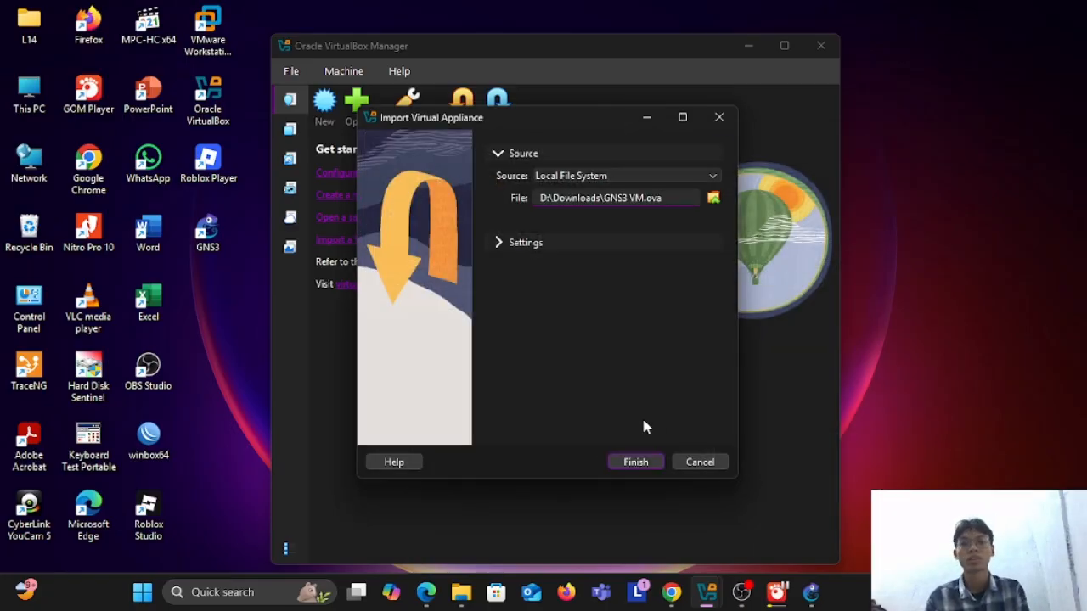
{"action": "left_click", "coordinate": [636, 462]}
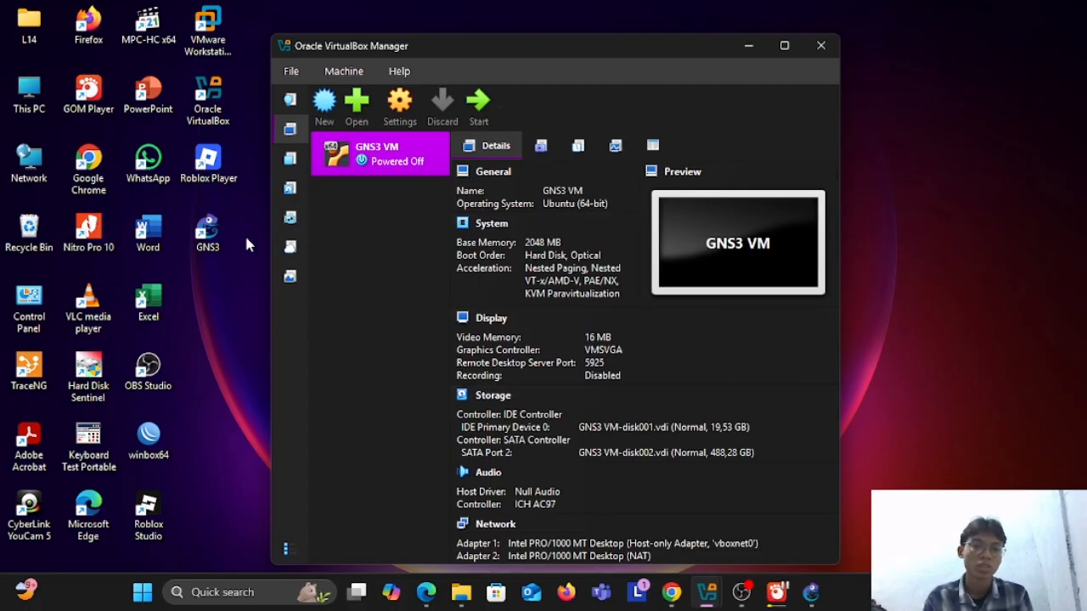
Step: Start the imported GNS3 VM and look through its details while it powers up
{"action": "left_click", "coordinate": [478, 102]}
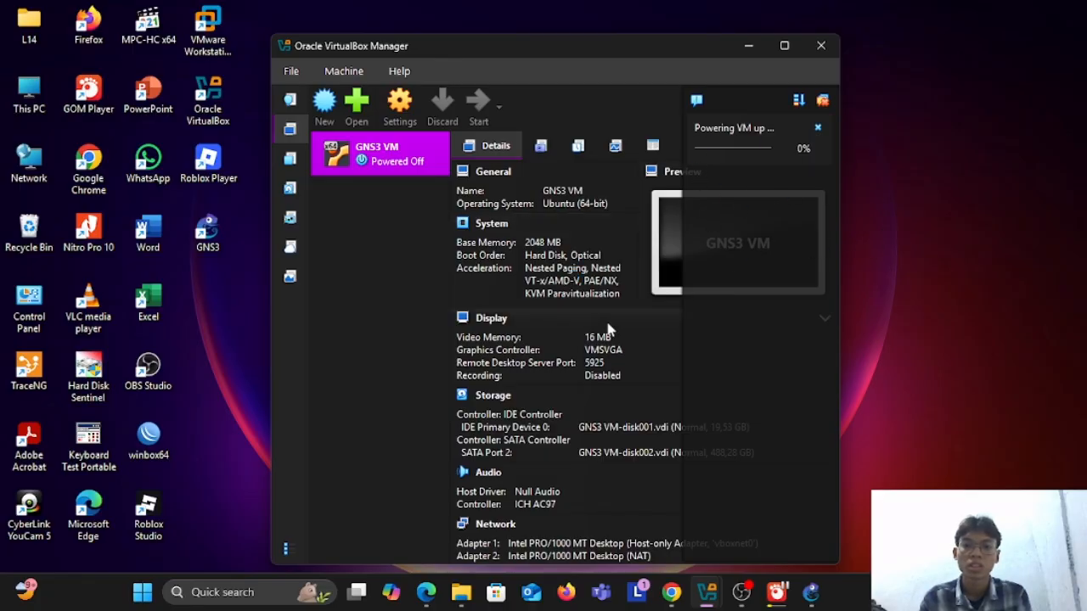
{"action": "scroll", "coordinate": [608, 330], "scroll_direction": "down", "scroll_amount": 3}
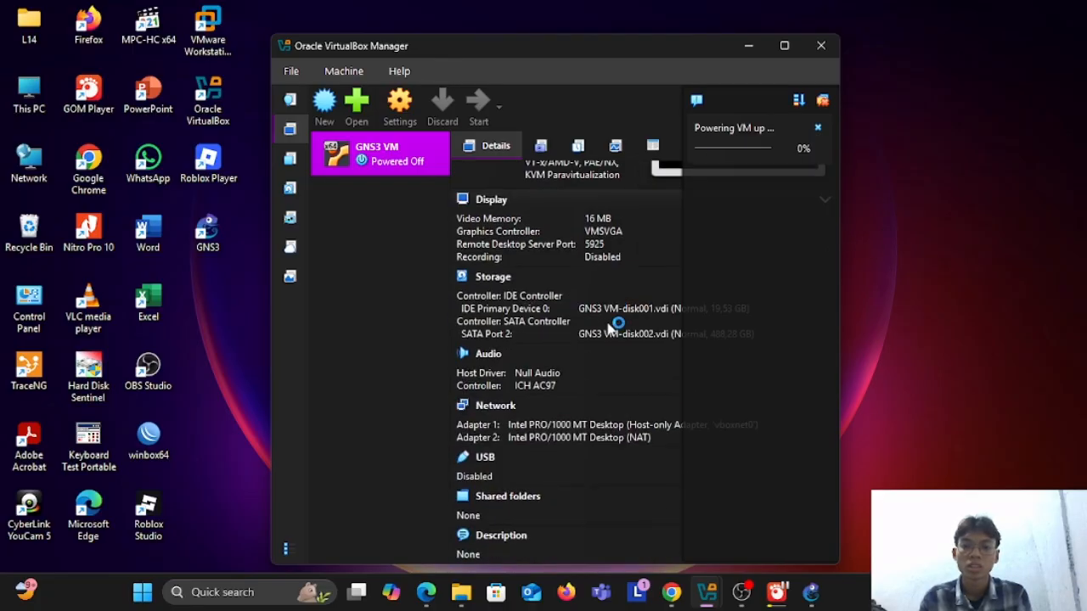
{"action": "scroll", "coordinate": [608, 329], "scroll_direction": "up", "scroll_amount": 3}
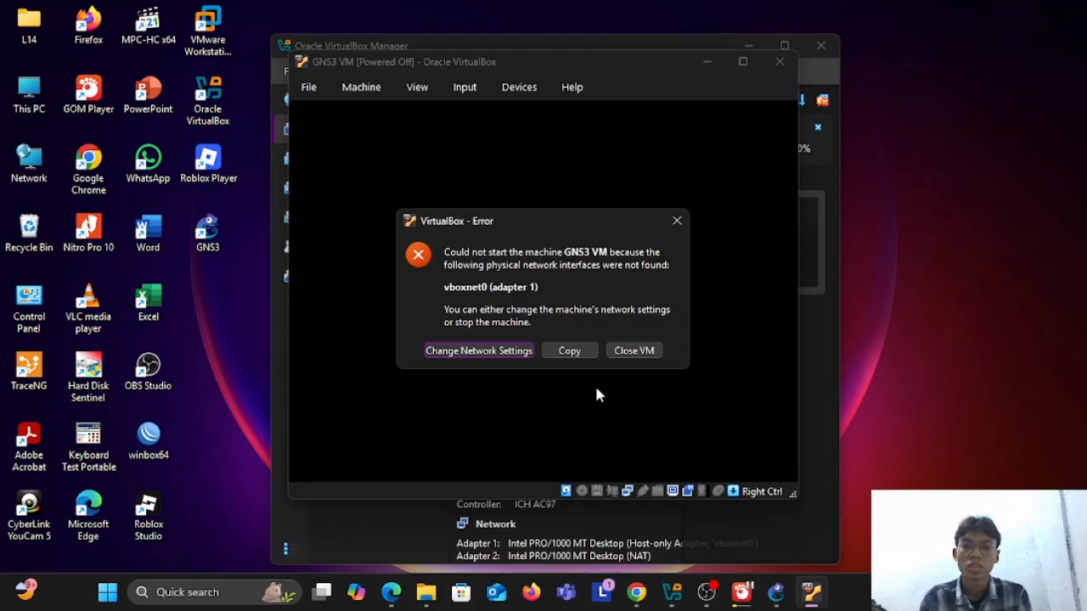
Step: Change the VM's network settings so Adapter 1 uses Host-only Adapter with the VirtualBox Host-Only Ethernet Adapter, and continue starting it
{"action": "left_click", "coordinate": [524, 356]}
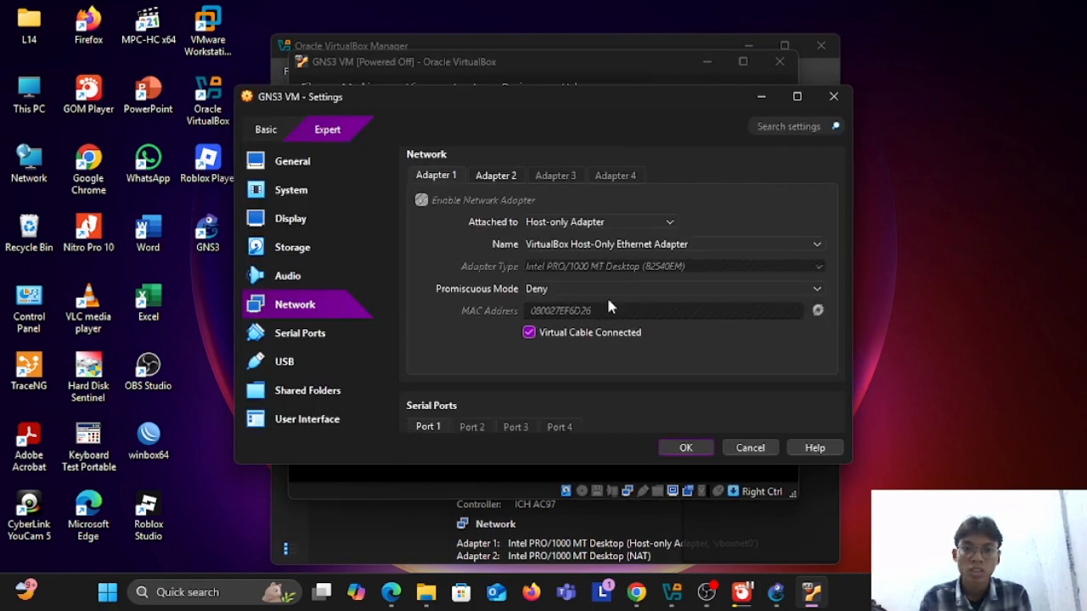
{"action": "left_click", "coordinate": [647, 226]}
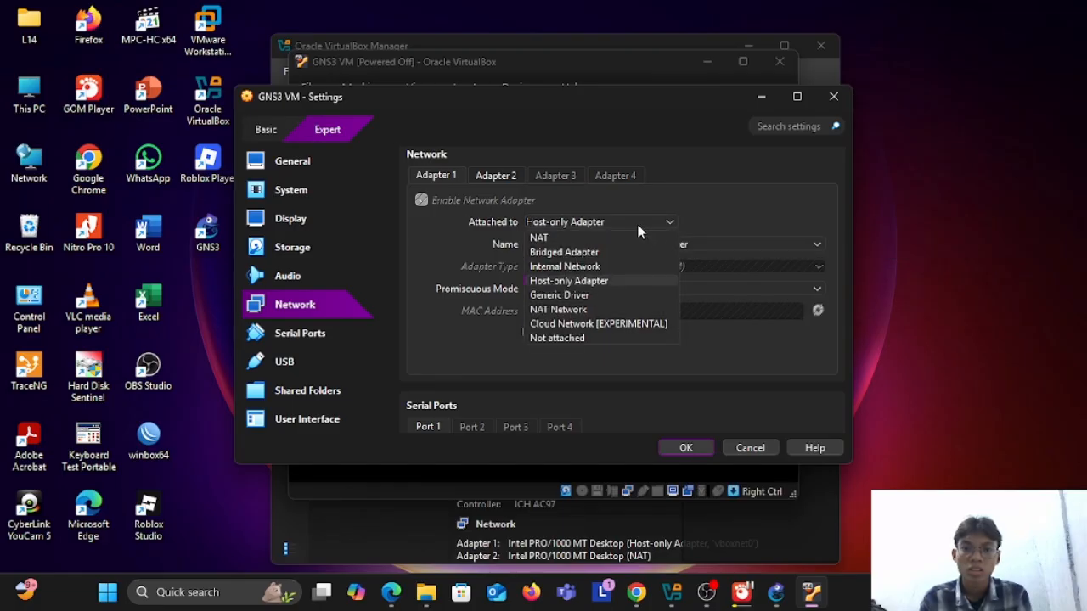
{"action": "left_click", "coordinate": [602, 281]}
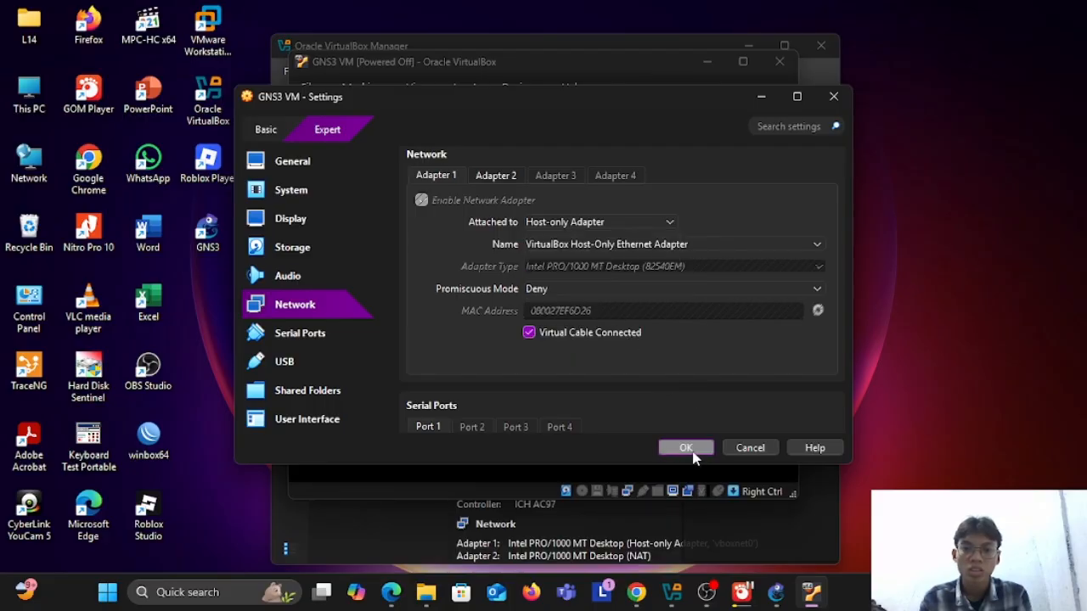
{"action": "left_click", "coordinate": [666, 225]}
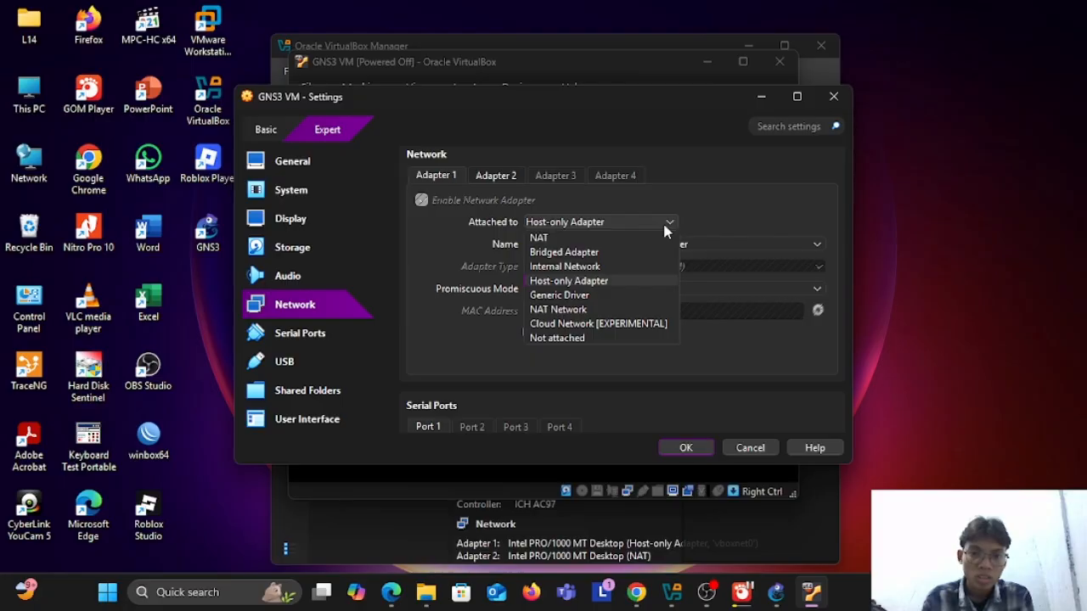
{"action": "left_click", "coordinate": [599, 280]}
{"action": "left_click", "coordinate": [686, 447]}
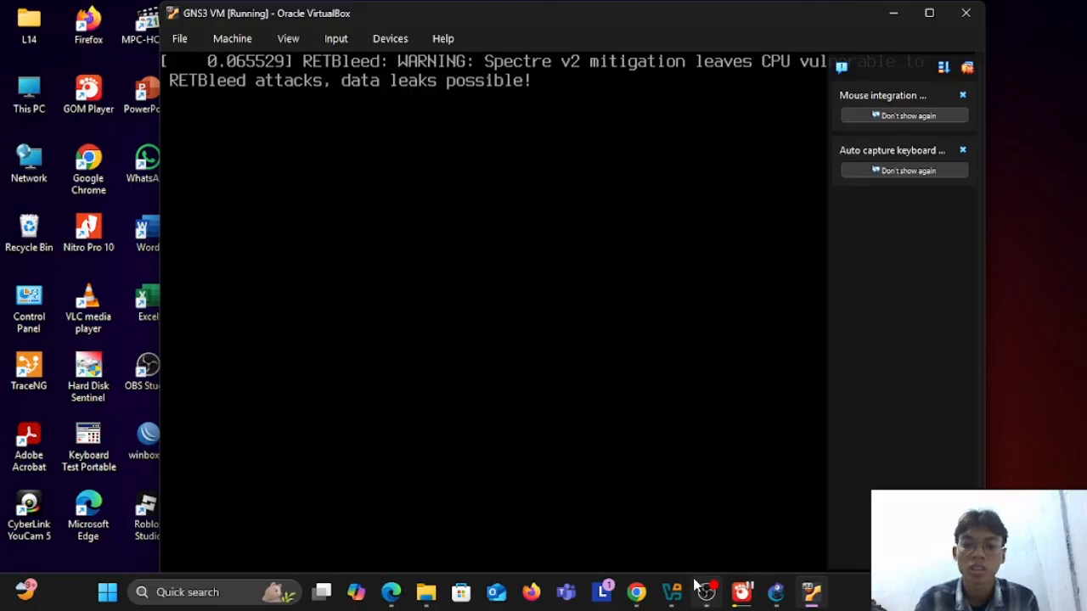
Step: Switch to Chrome and open the MikroTik software page, mikrotik.com/download, in a new tab
{"action": "mouse_move", "coordinate": [653, 601]}
{"action": "left_click", "coordinate": [635, 509]}
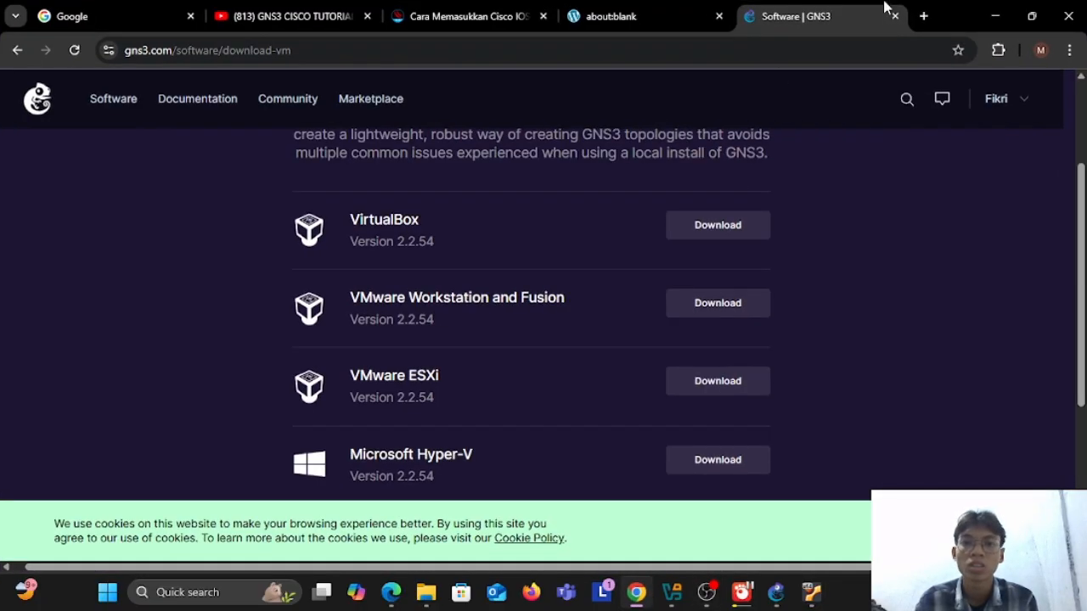
{"action": "left_click", "coordinate": [925, 17]}
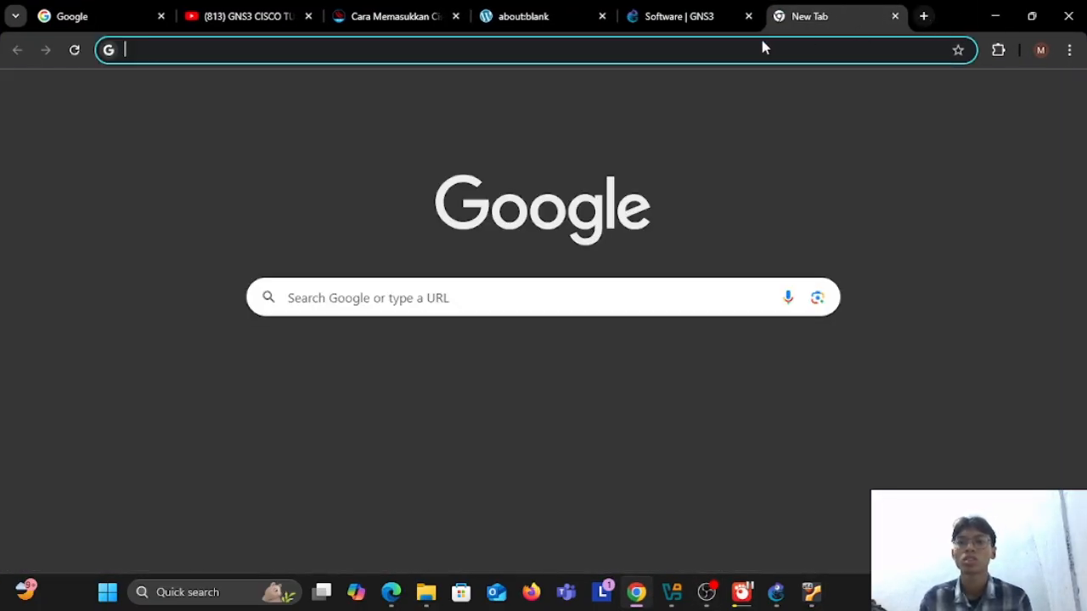
{"action": "left_click", "coordinate": [761, 46]}
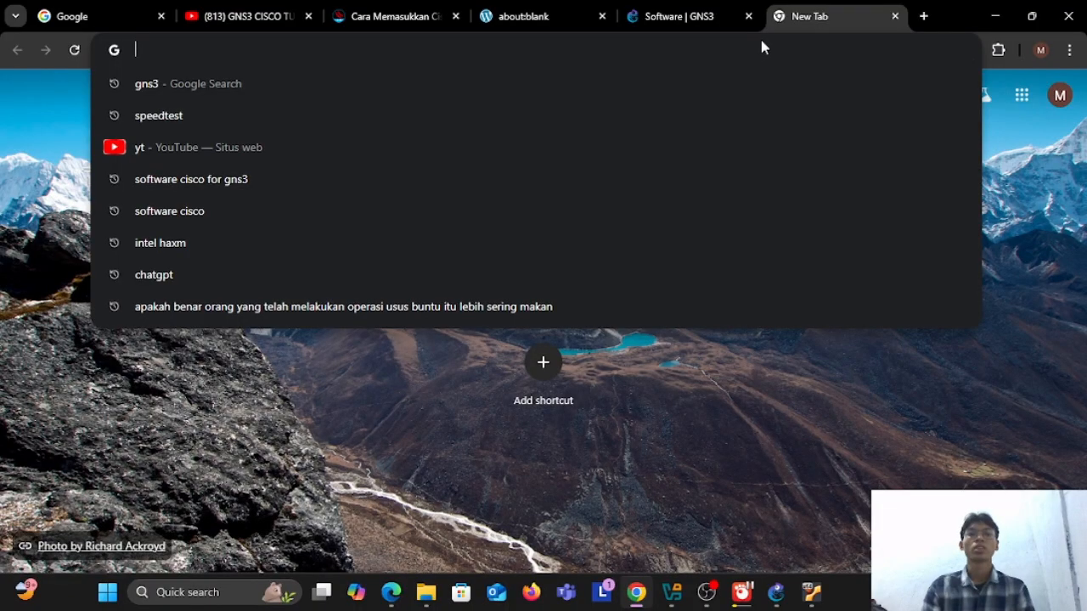
{"action": "type", "text": "s"}
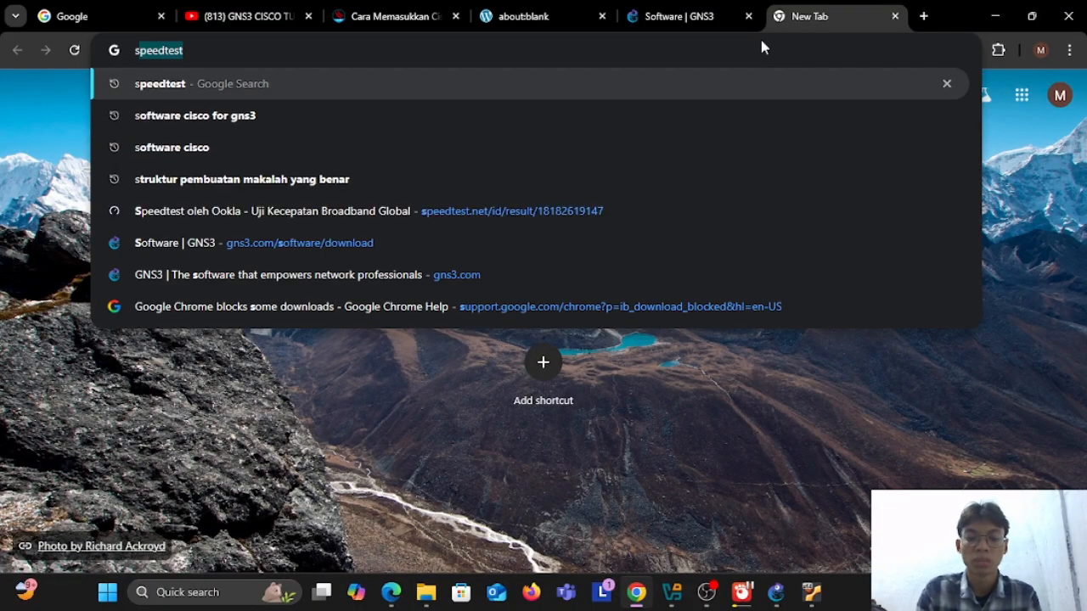
{"action": "type", "text": "o"}
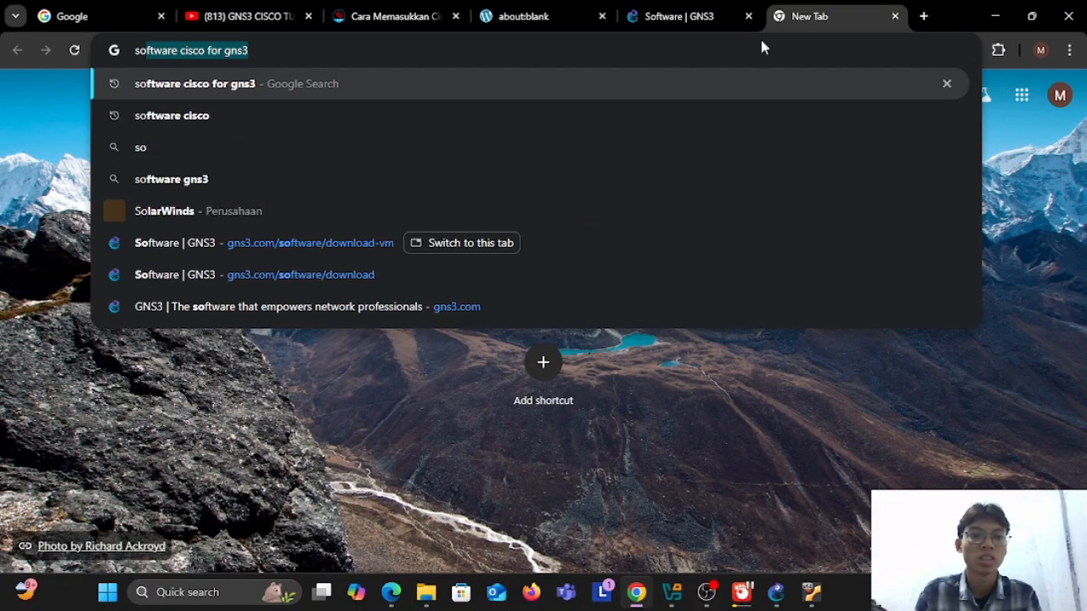
{"action": "key", "text": "BackSpace"}
{"action": "key", "text": "BackSpace"}
{"action": "key", "text": "BackSpace"}
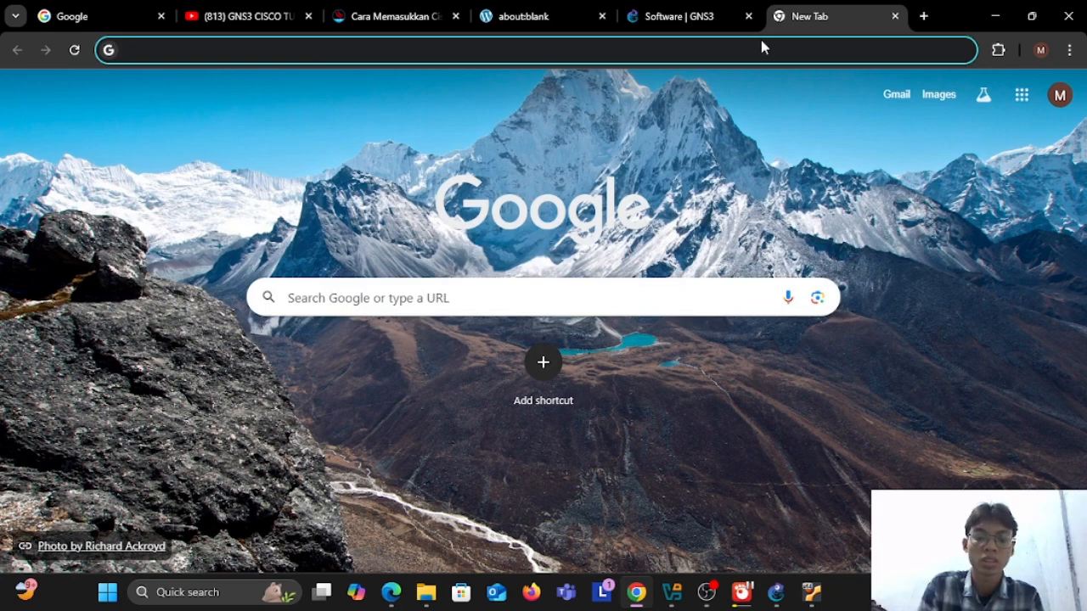
{"action": "type", "text": "mik"}
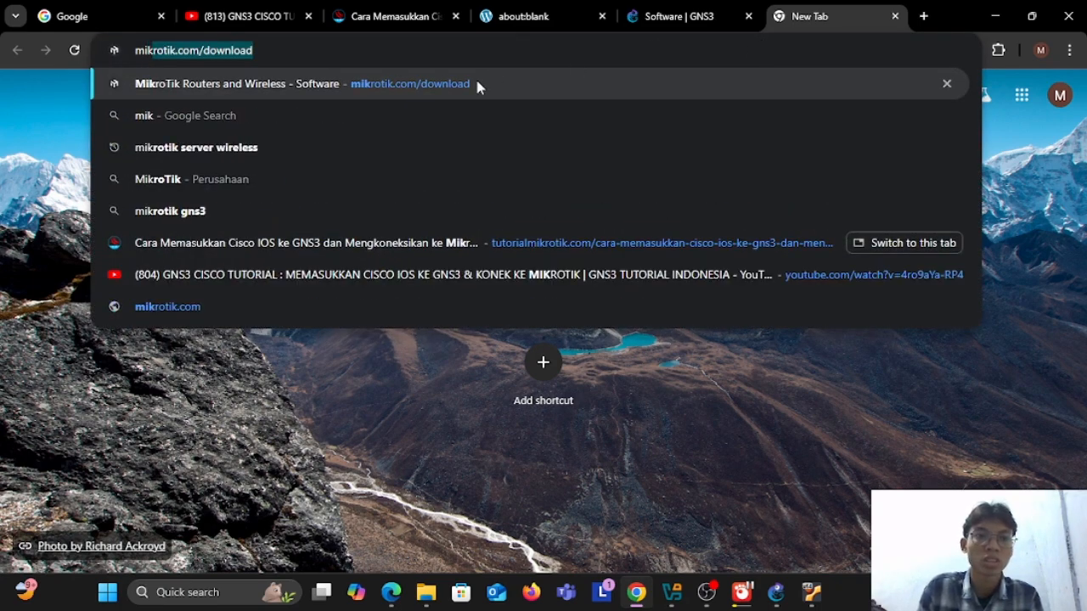
{"action": "left_click", "coordinate": [502, 84]}
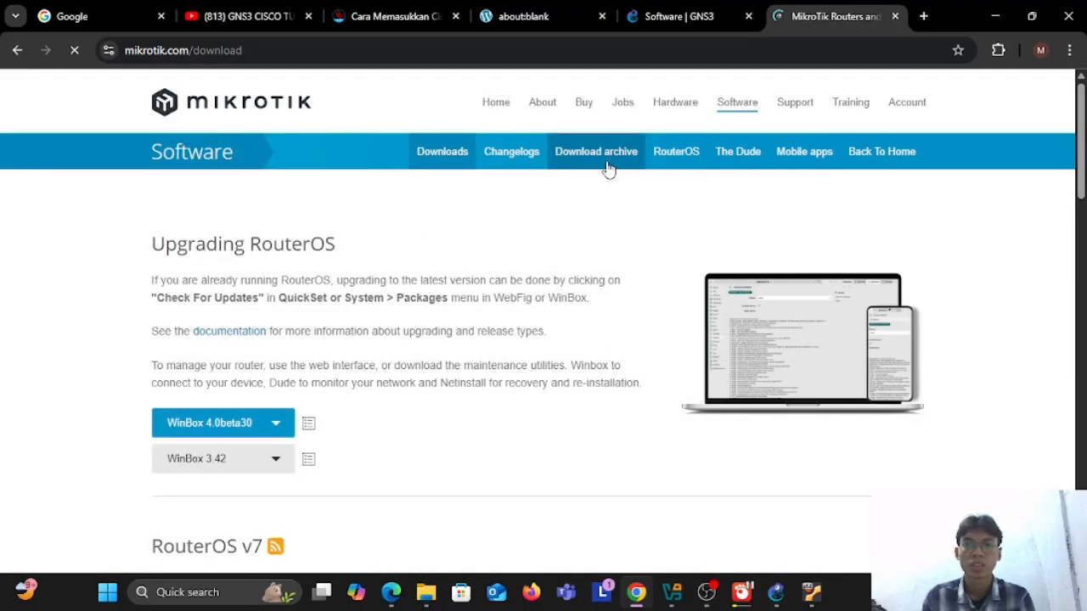
Step: Find the Cloud Hosted Router section on the MikroTik download page and expand it
{"action": "scroll", "coordinate": [583, 246], "scroll_direction": "down", "scroll_amount": 5}
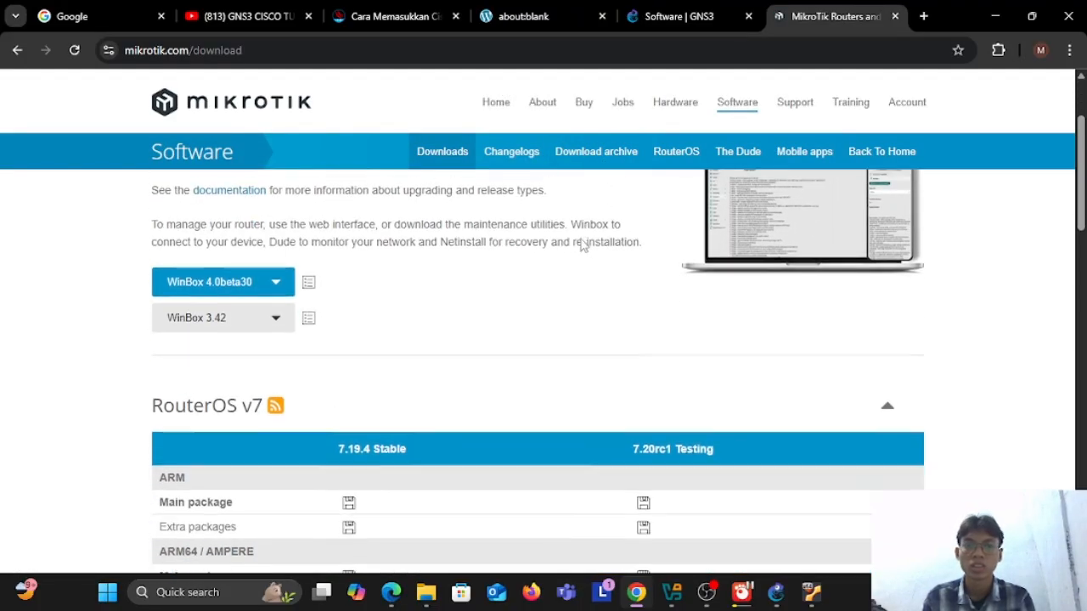
{"action": "scroll", "coordinate": [583, 245], "scroll_direction": "down", "scroll_amount": 10}
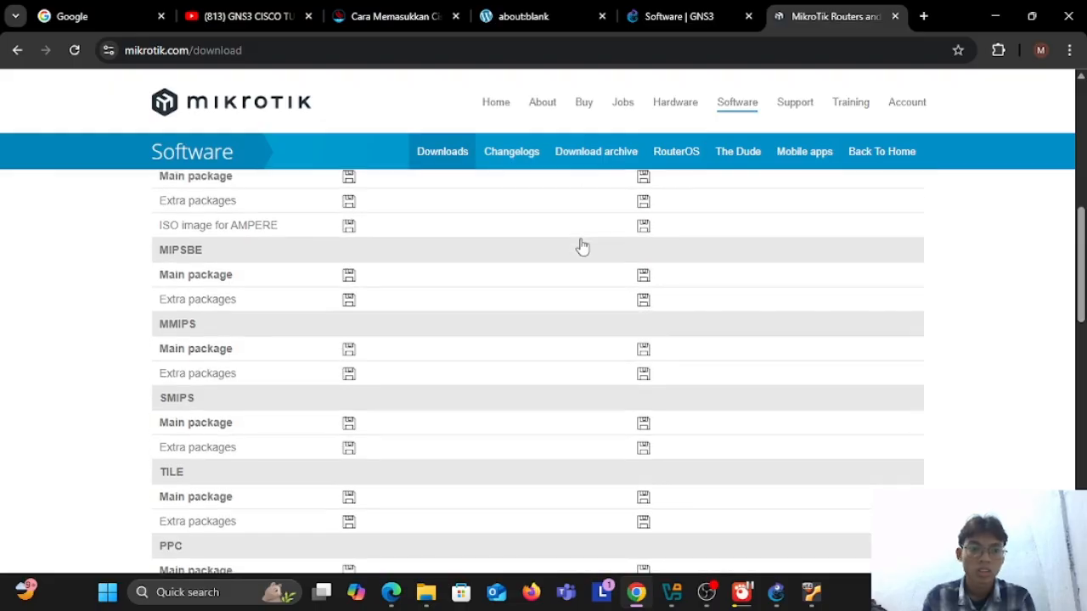
{"action": "scroll", "coordinate": [581, 245], "scroll_direction": "up", "scroll_amount": 2}
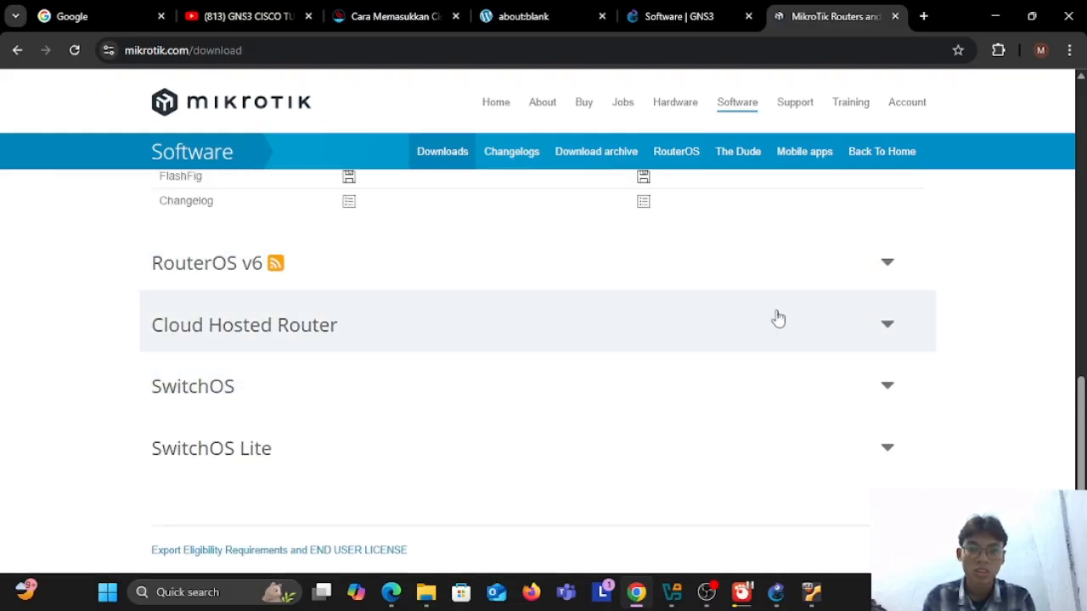
{"action": "left_click", "coordinate": [884, 324]}
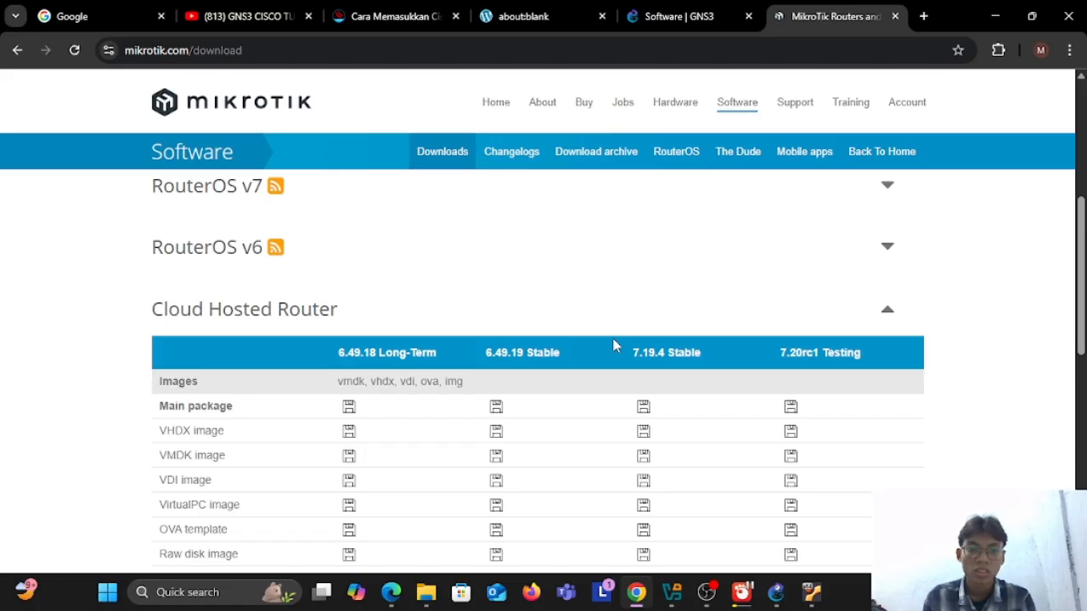
Step: Download the 7.19.4 Stable raw disk image of Cloud Hosted Router as chr-7.19.4.img into drive D's Downloads folder
{"action": "scroll", "coordinate": [615, 345], "scroll_direction": "down", "scroll_amount": 1}
{"action": "scroll", "coordinate": [614, 345], "scroll_direction": "down", "scroll_amount": 3}
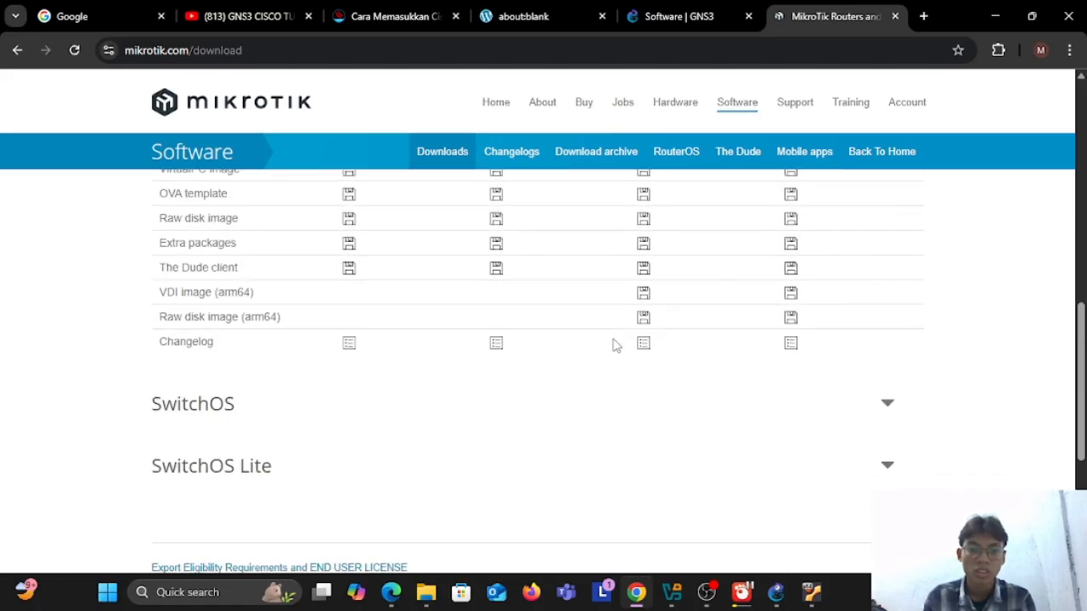
{"action": "scroll", "coordinate": [615, 345], "scroll_direction": "up", "scroll_amount": 1}
{"action": "scroll", "coordinate": [615, 345], "scroll_direction": "up", "scroll_amount": 1}
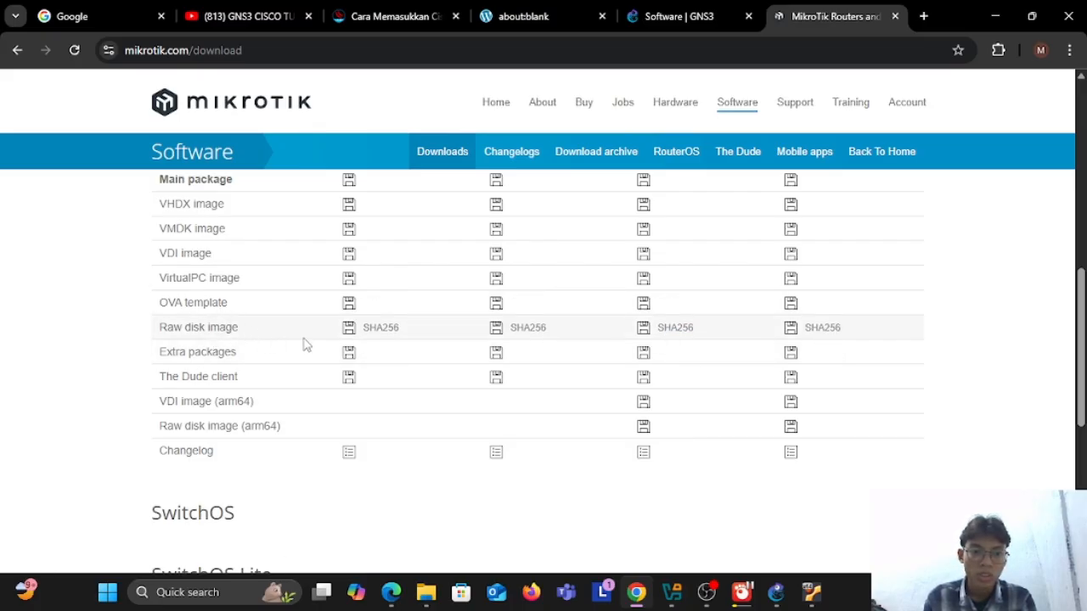
{"action": "left_click", "coordinate": [647, 334]}
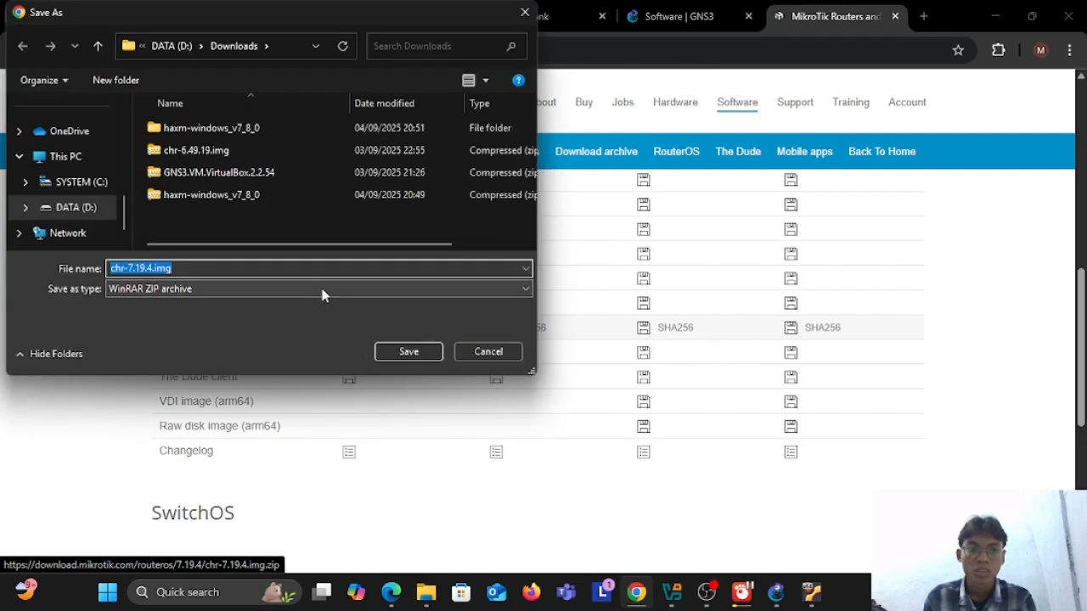
{"action": "left_click", "coordinate": [431, 351]}
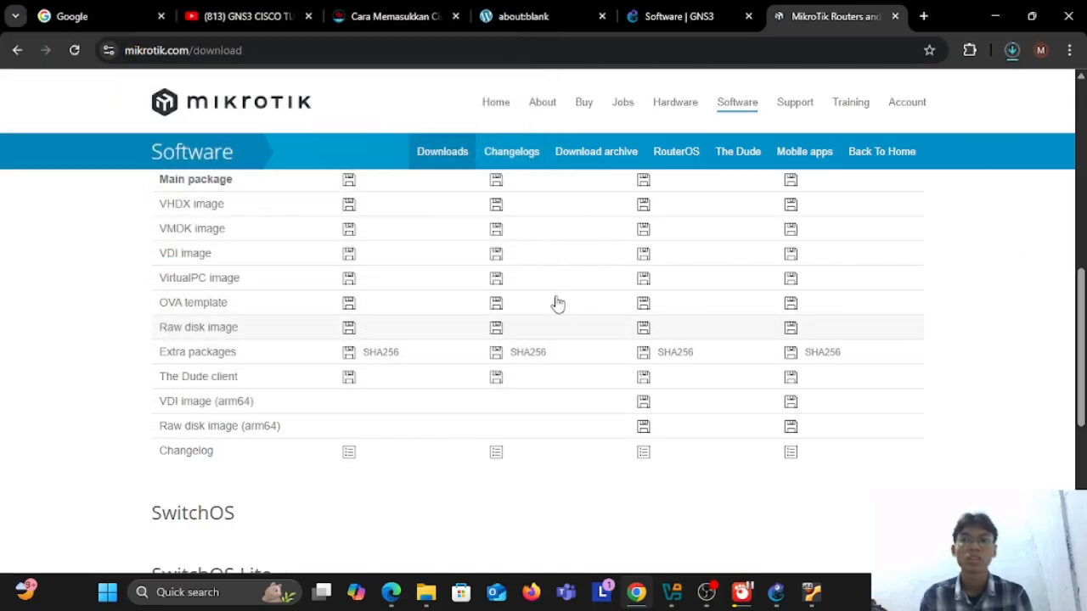
Step: Check the image's download progress and the GNS3 VM's startup information, leaving the VM window minimized
{"action": "left_click", "coordinate": [1012, 50]}
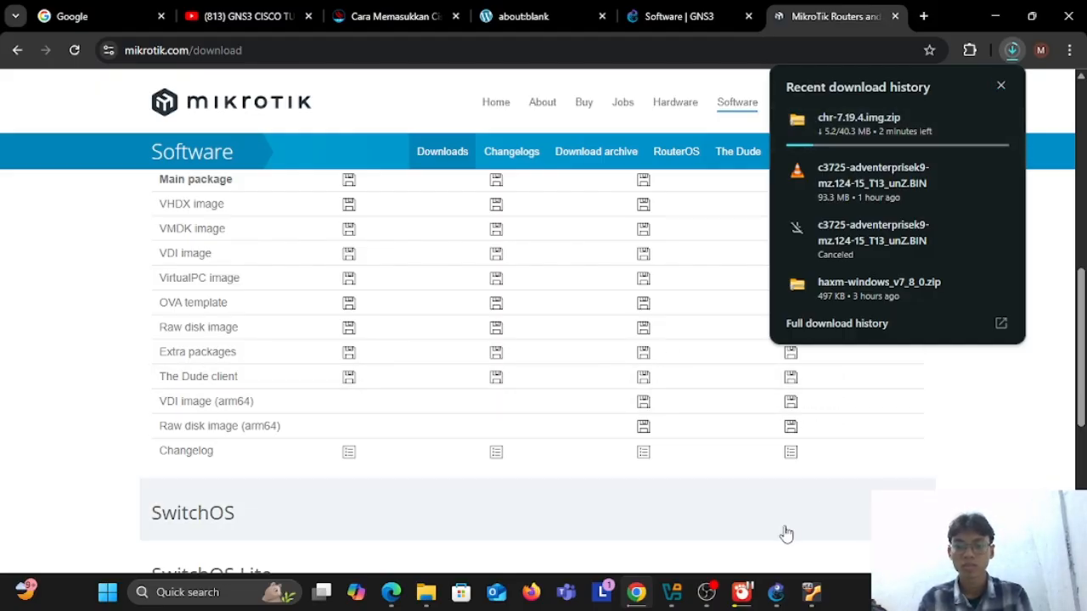
{"action": "left_click", "coordinate": [806, 595]}
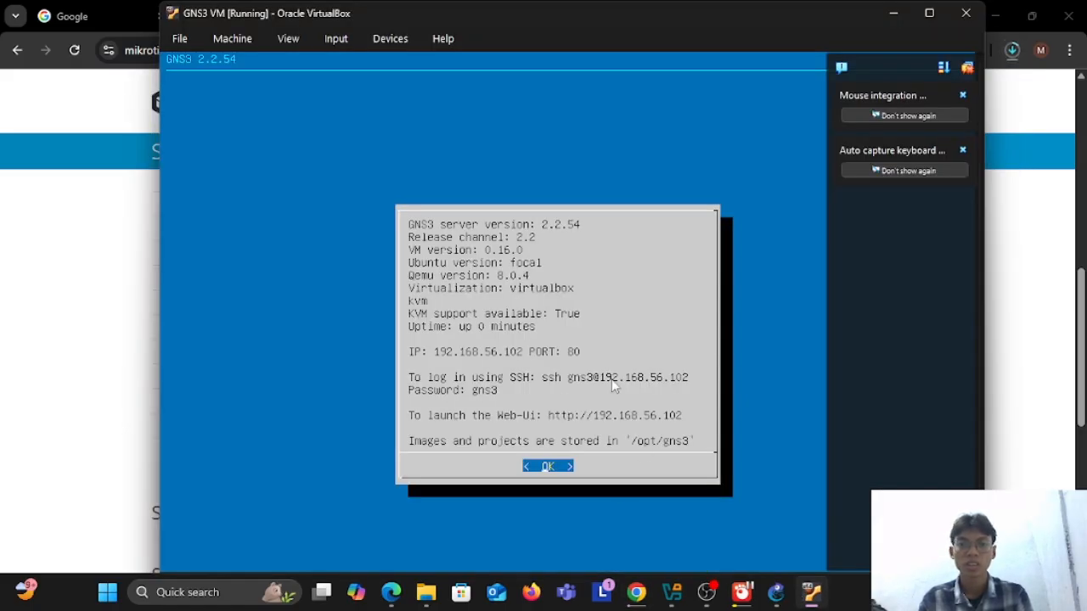
{"action": "left_click", "coordinate": [903, 17]}
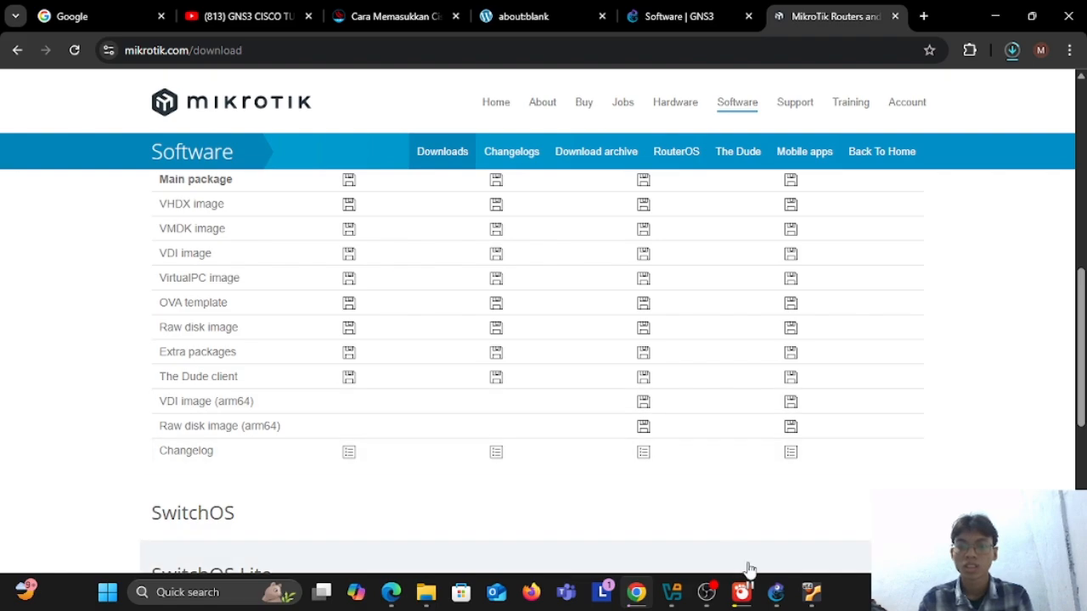
Step: Switch to GNS3 and set the virtualization engine to VirtualBox in the GNS3 VM preferences
{"action": "left_click", "coordinate": [778, 599]}
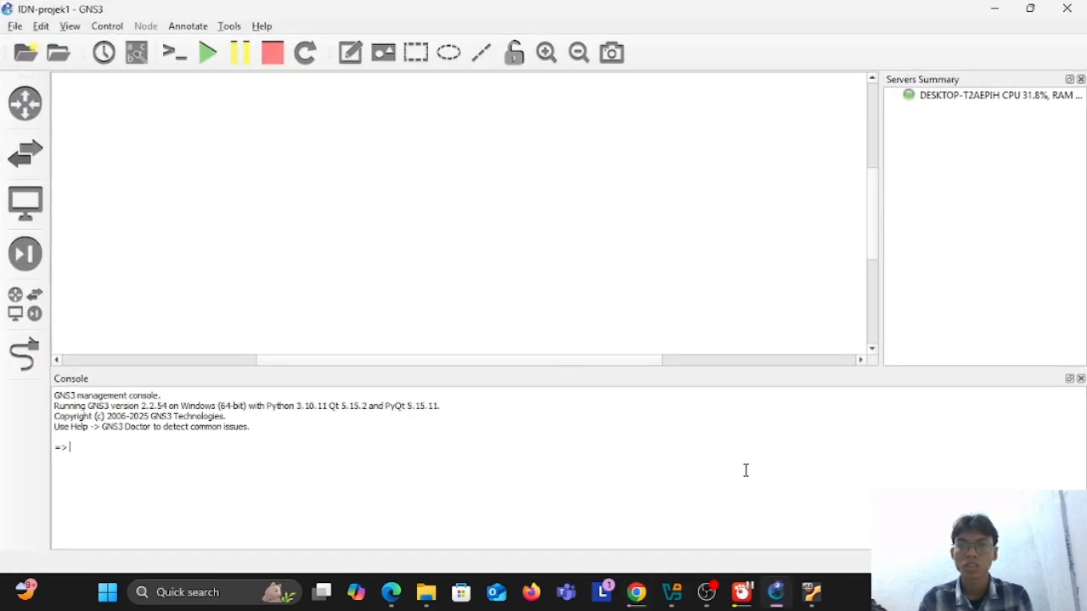
{"action": "left_click", "coordinate": [43, 26]}
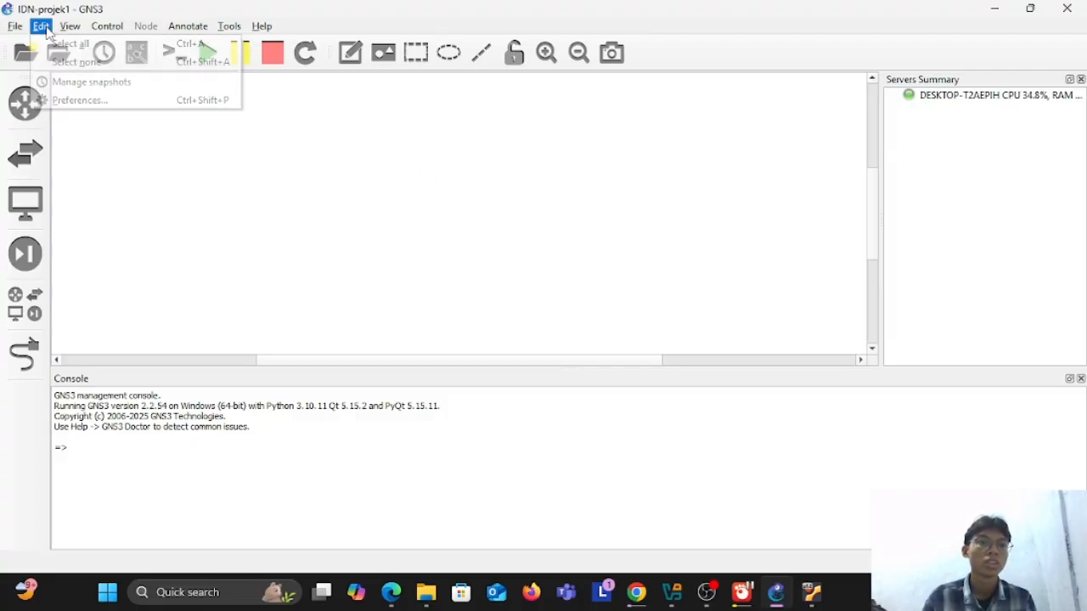
{"action": "left_click", "coordinate": [109, 107]}
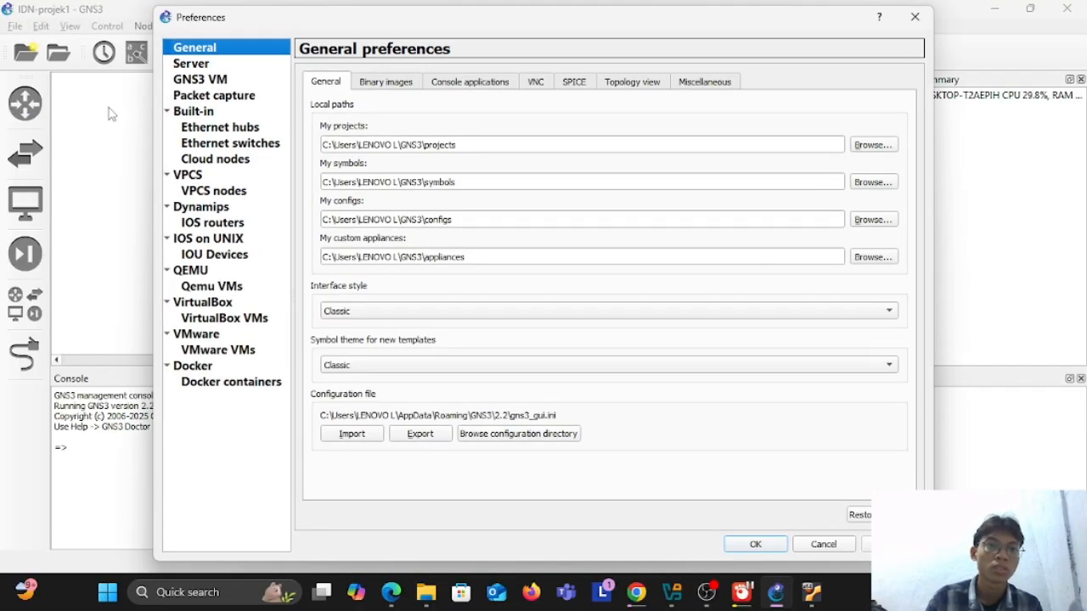
{"action": "left_click", "coordinate": [204, 80]}
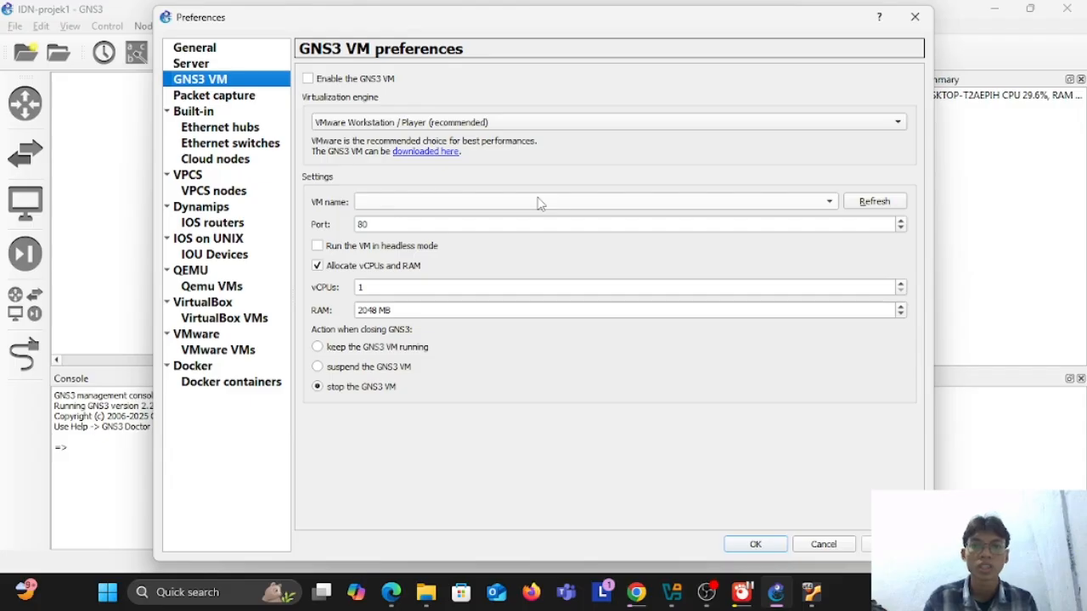
{"action": "left_click", "coordinate": [837, 127]}
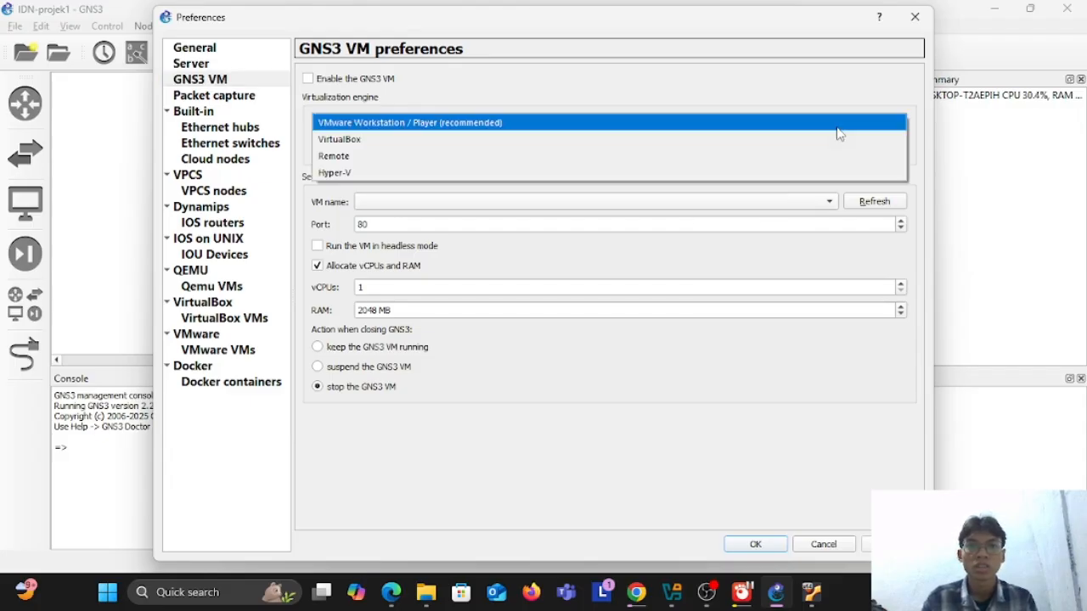
{"action": "left_click", "coordinate": [357, 141]}
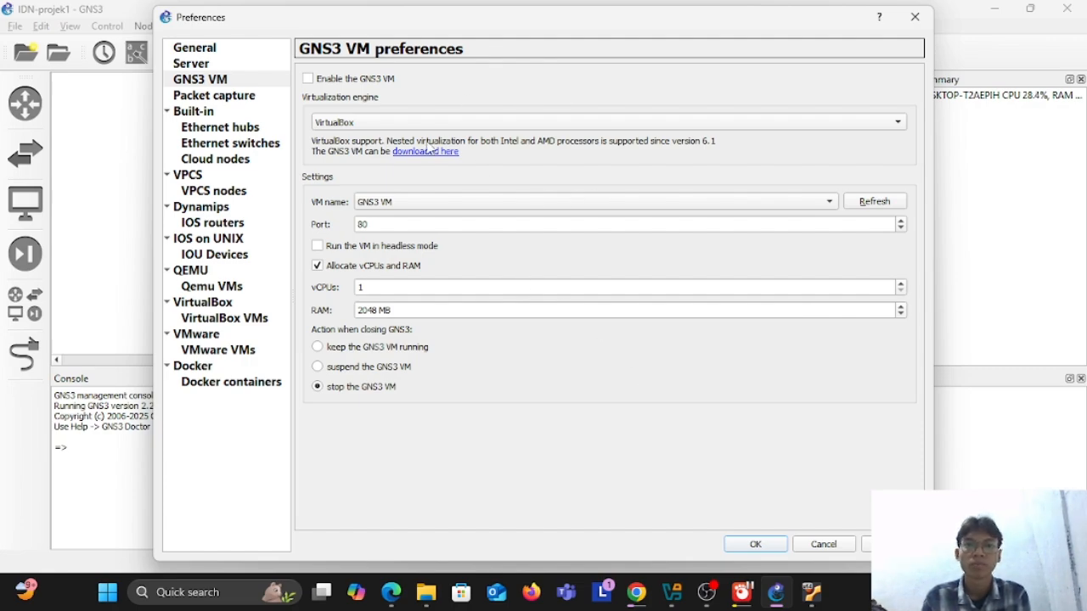
Step: Enable the GNS3 VM, allocate 4 vCPUs and 4048 MB of RAM to it, and save the preferences
{"action": "left_click", "coordinate": [308, 80]}
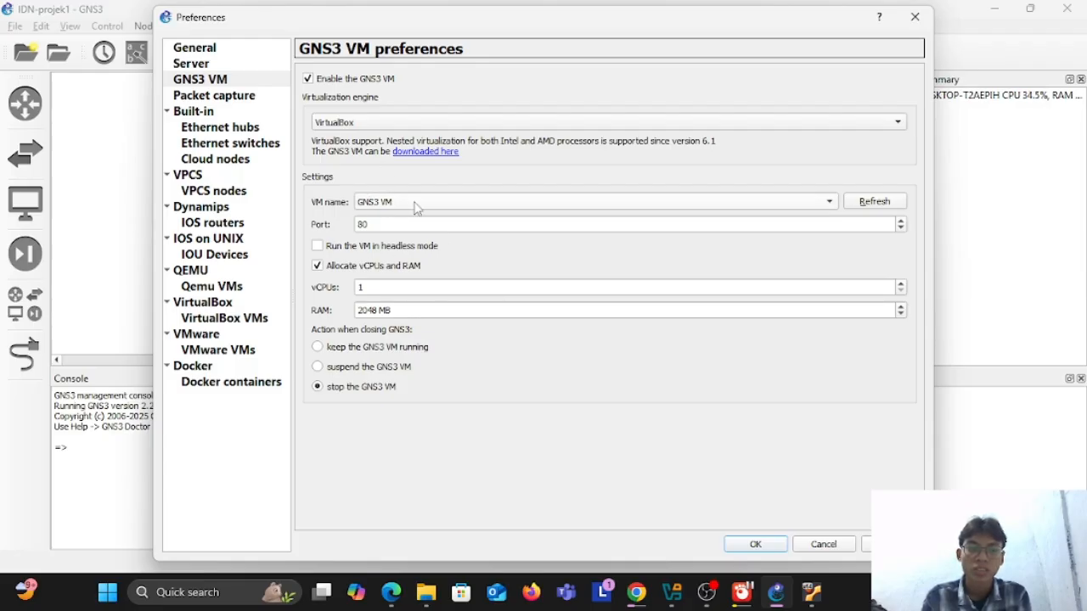
{"action": "left_click", "coordinate": [473, 291]}
{"action": "key", "text": "BackSpace"}
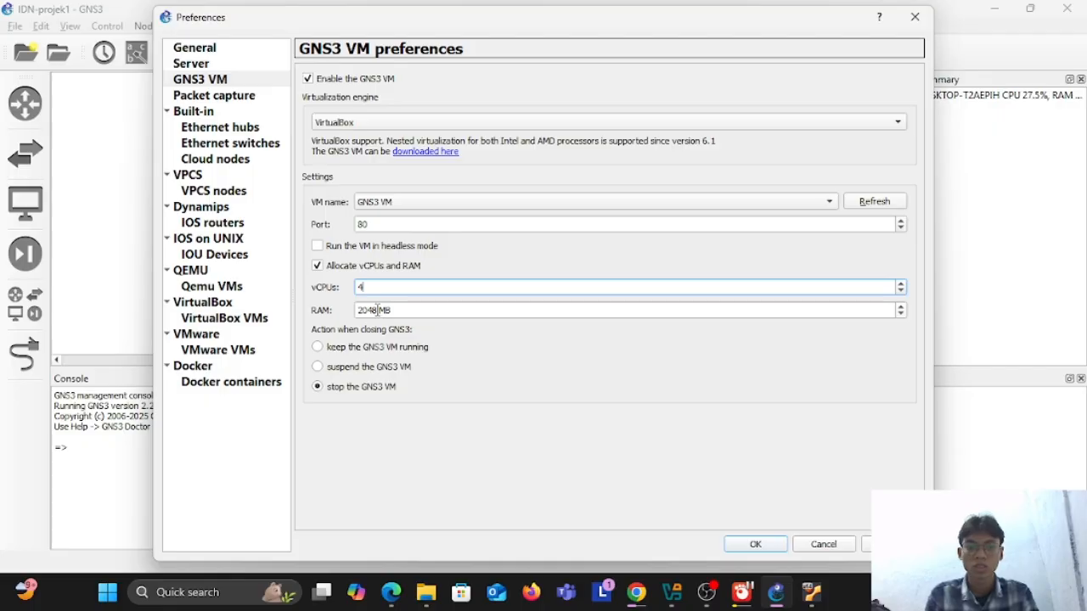
{"action": "left_click", "coordinate": [376, 310]}
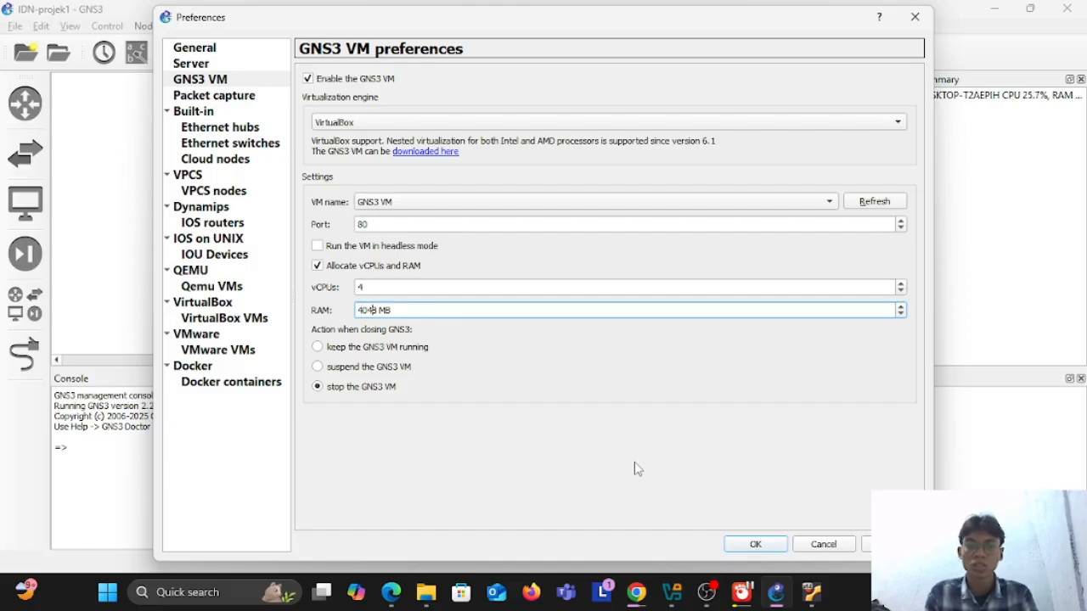
{"action": "left_click", "coordinate": [772, 546]}
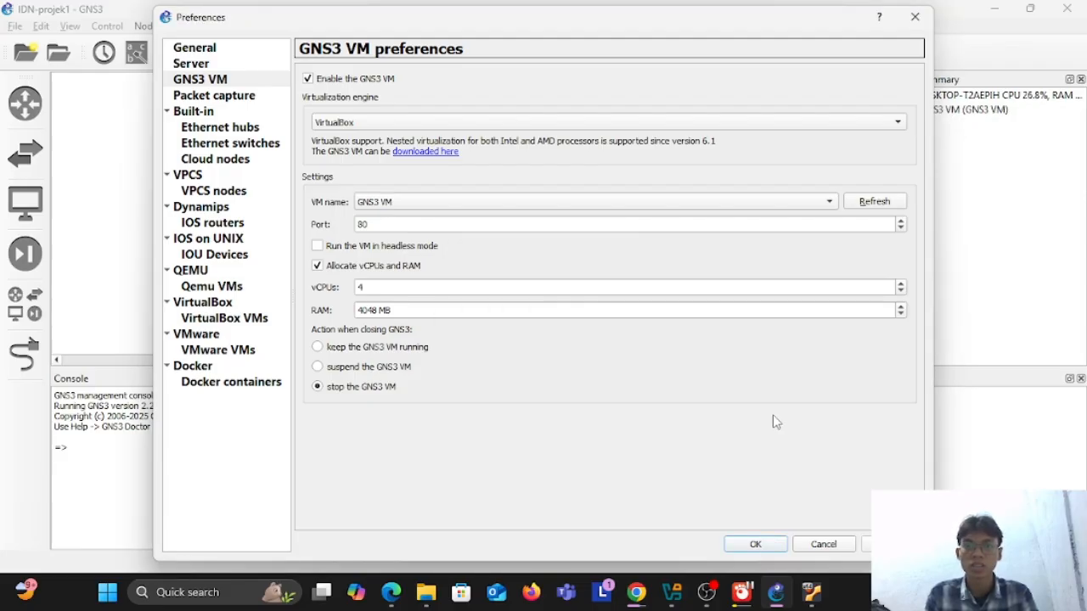
{"action": "left_click", "coordinate": [752, 546]}
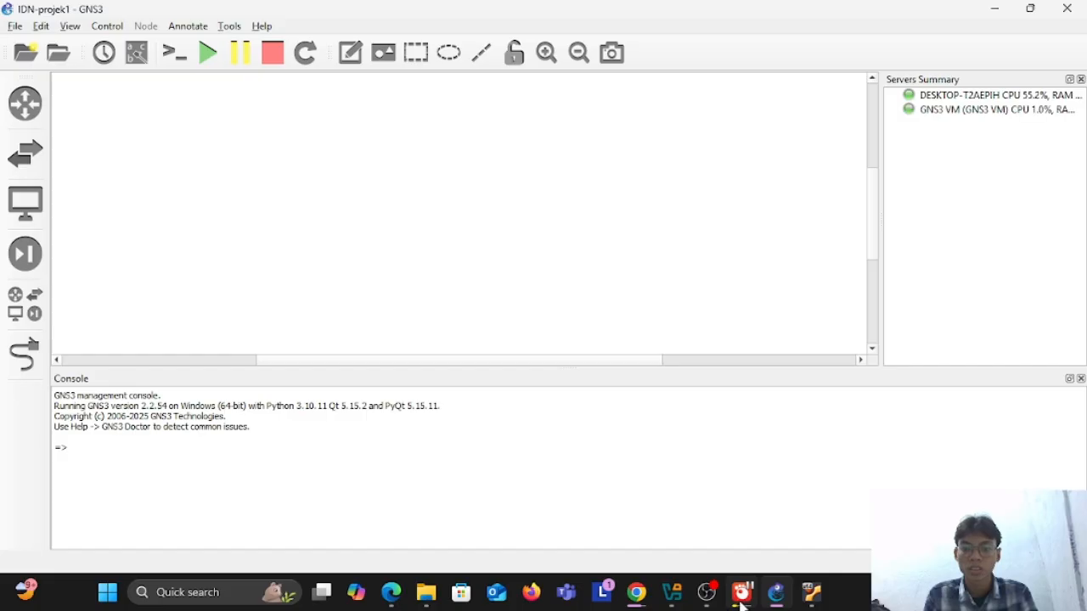
Step: Return to Chrome and check the progress of the chr-7.19.4.img.zip download
{"action": "mouse_move", "coordinate": [710, 598]}
{"action": "left_click", "coordinate": [637, 591]}
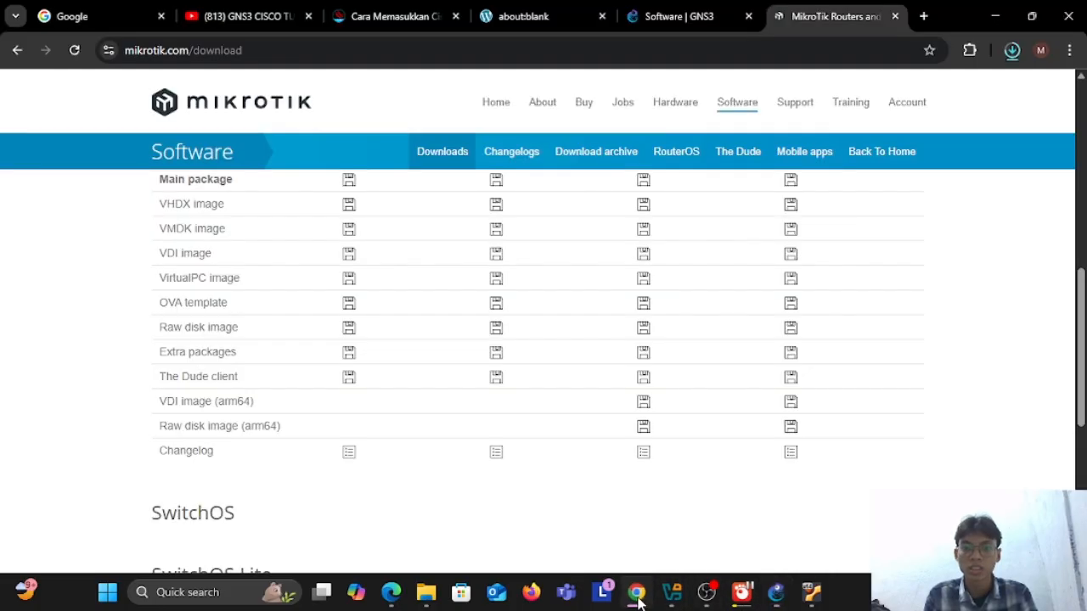
{"action": "left_click", "coordinate": [1011, 51]}
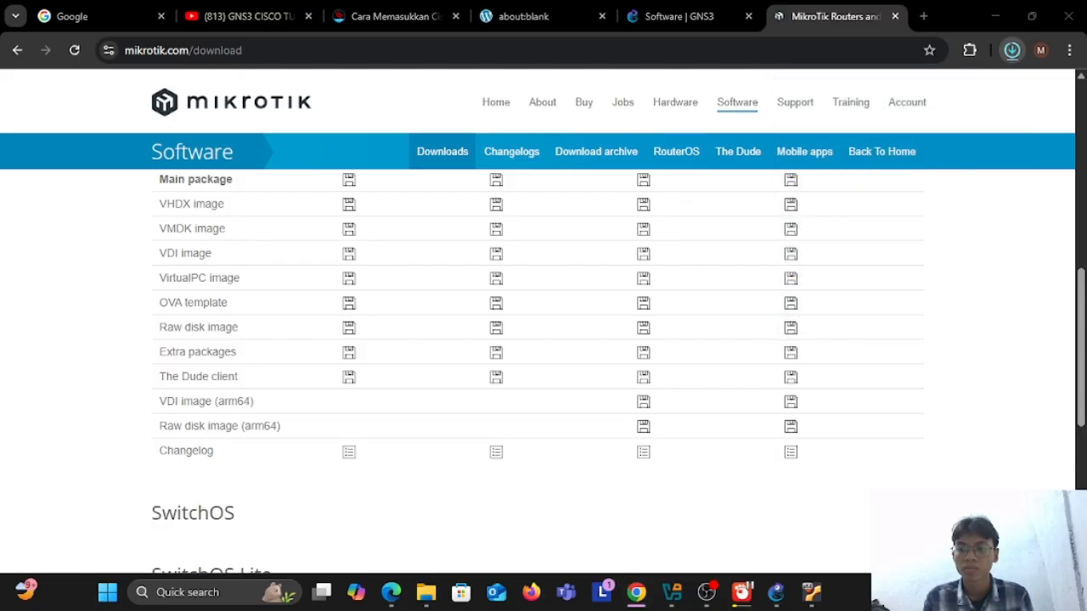
{"action": "key", "text": "super+a"}
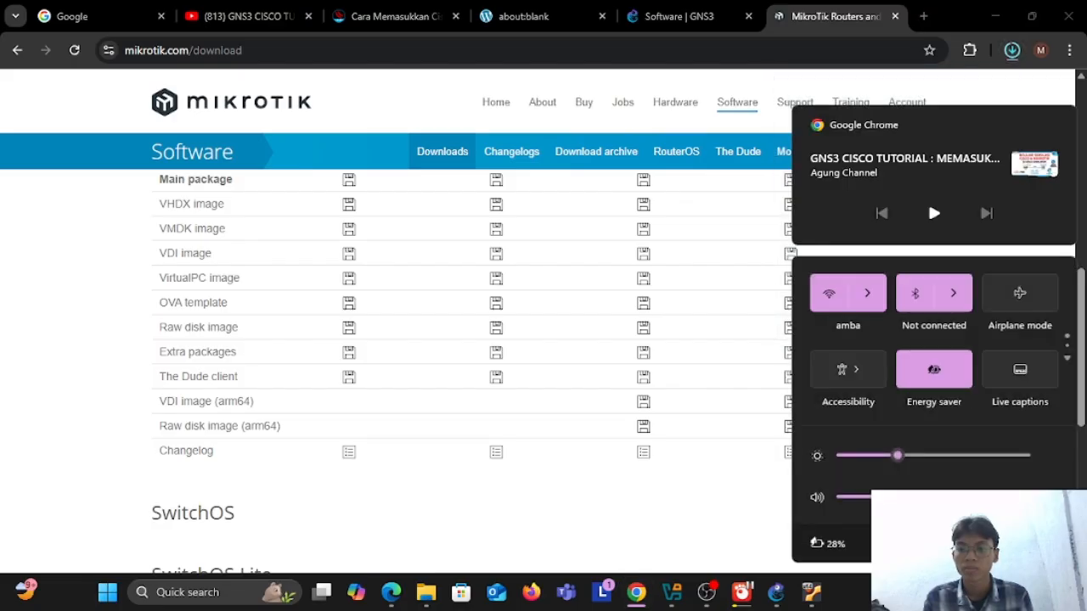
{"action": "left_click", "coordinate": [689, 497]}
{"action": "scroll", "coordinate": [786, 459], "scroll_direction": "down", "scroll_amount": 4}
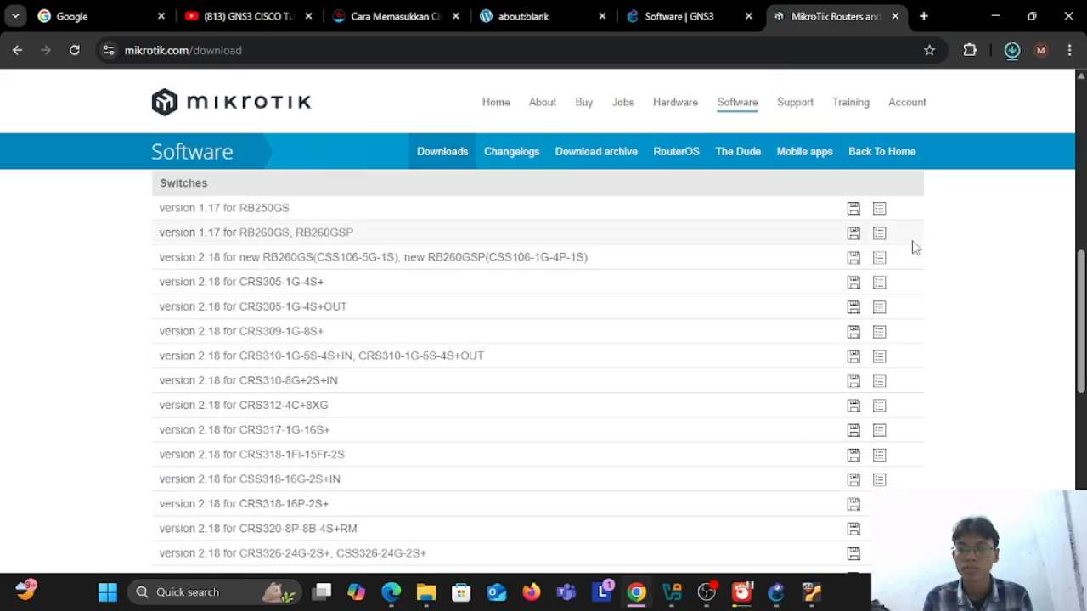
{"action": "scroll", "coordinate": [633, 330], "scroll_direction": "up", "scroll_amount": 2}
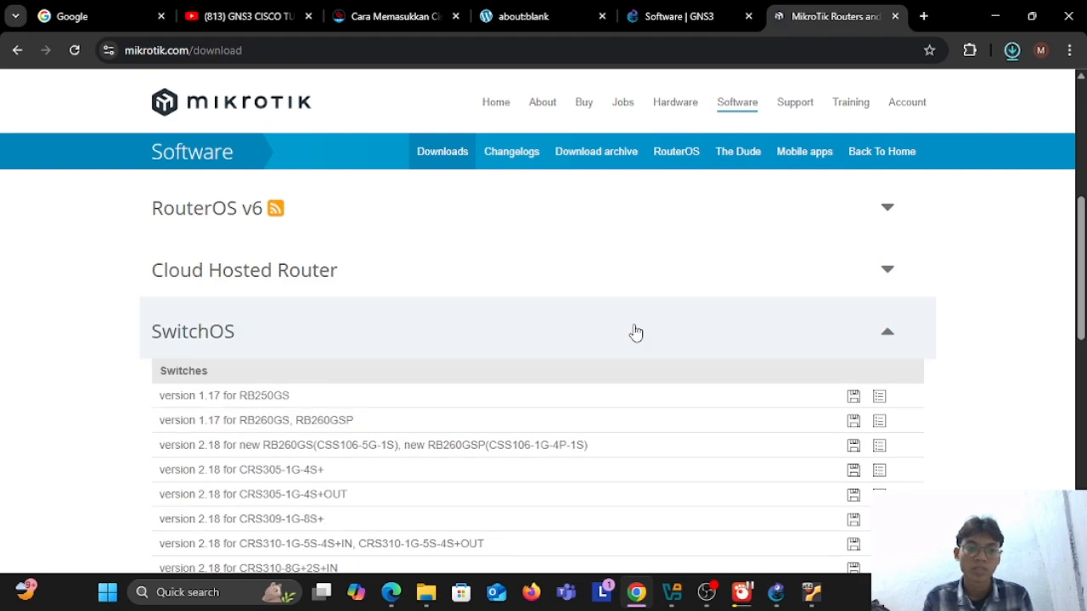
Step: Show the downloaded chr-7.19.4.img.zip in its folder and extract it with WinRAR into a chr-7.19.4.img folder
{"action": "left_click", "coordinate": [794, 331]}
{"action": "left_click", "coordinate": [744, 269]}
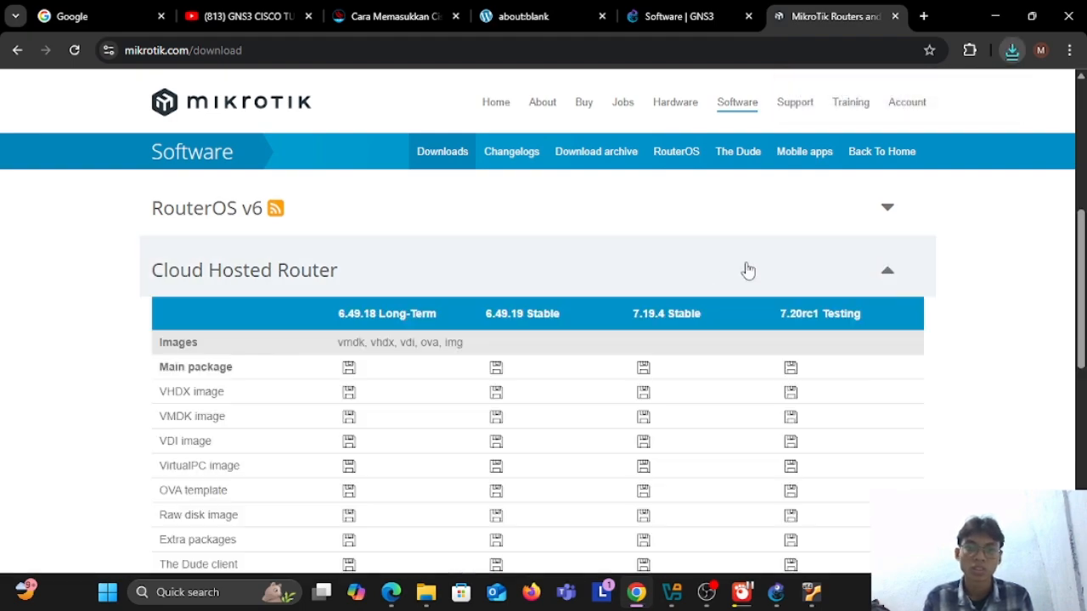
{"action": "left_click", "coordinate": [1011, 51]}
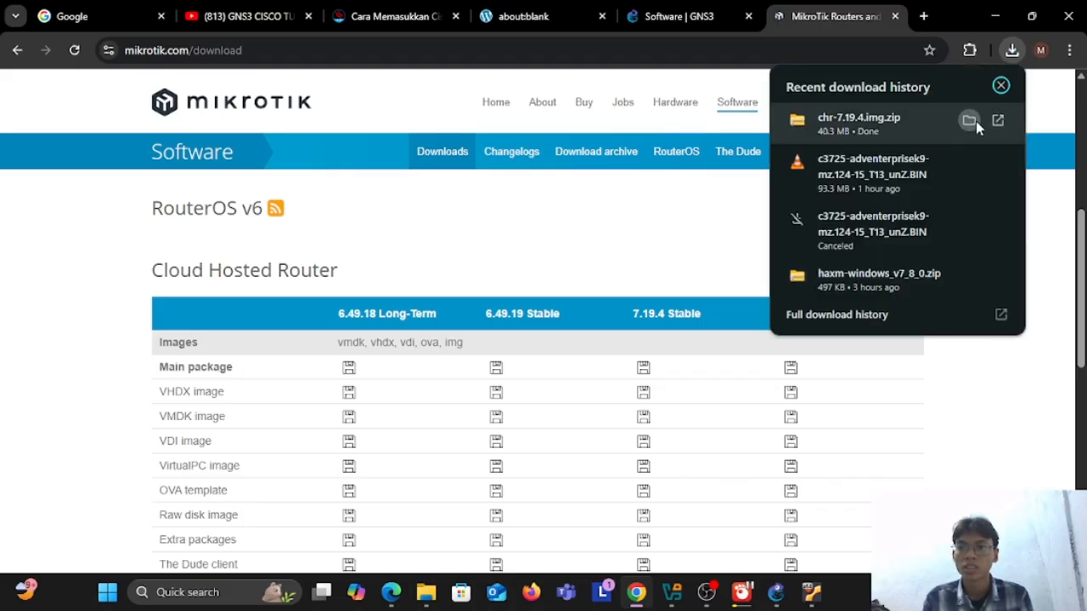
{"action": "left_click", "coordinate": [976, 121]}
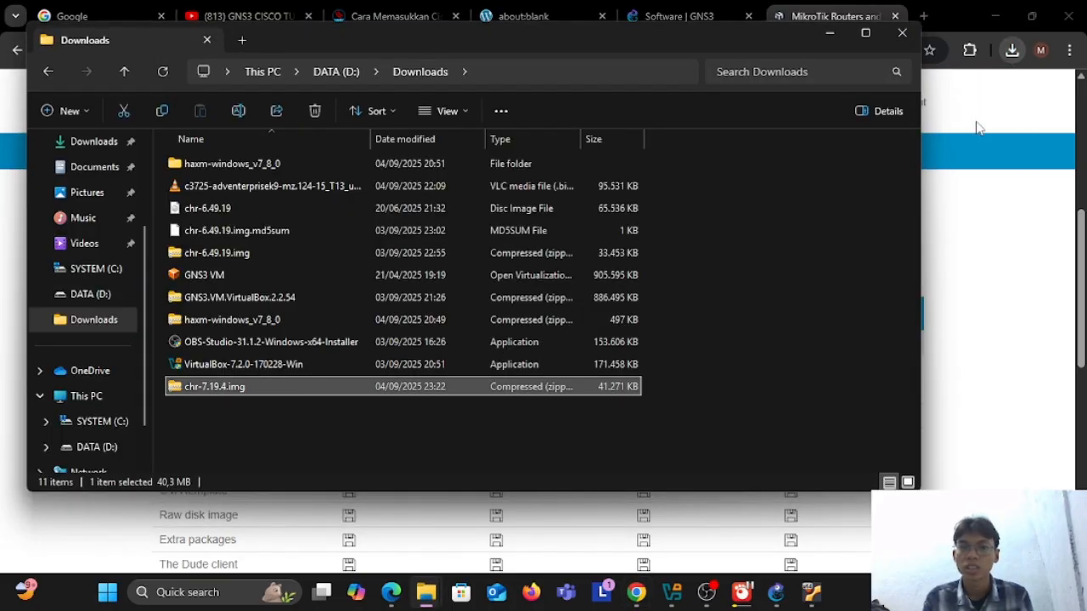
{"action": "right_click", "coordinate": [226, 394]}
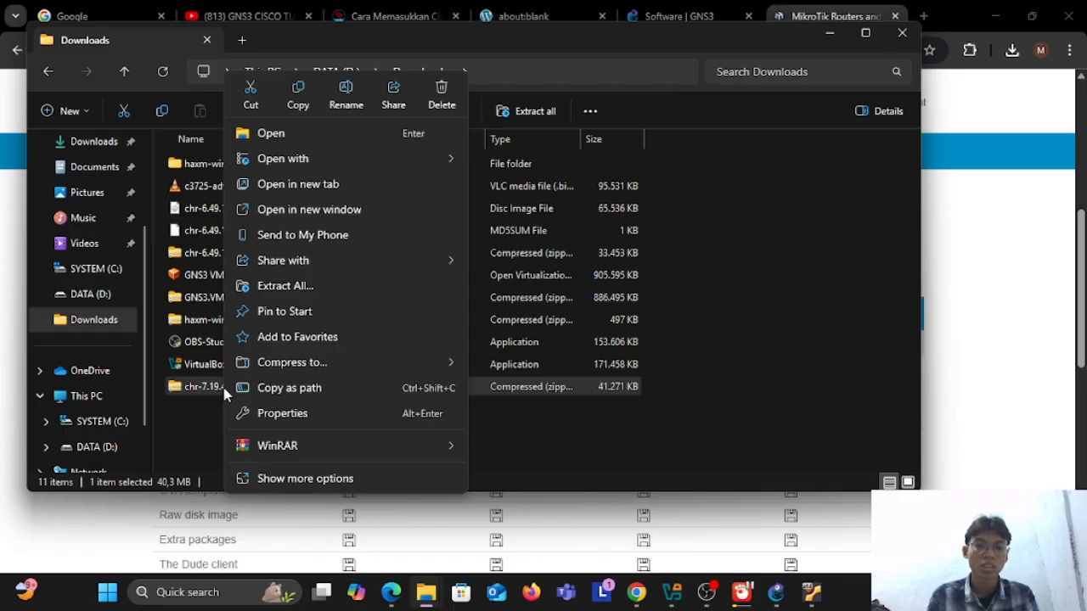
{"action": "mouse_move", "coordinate": [304, 438]}
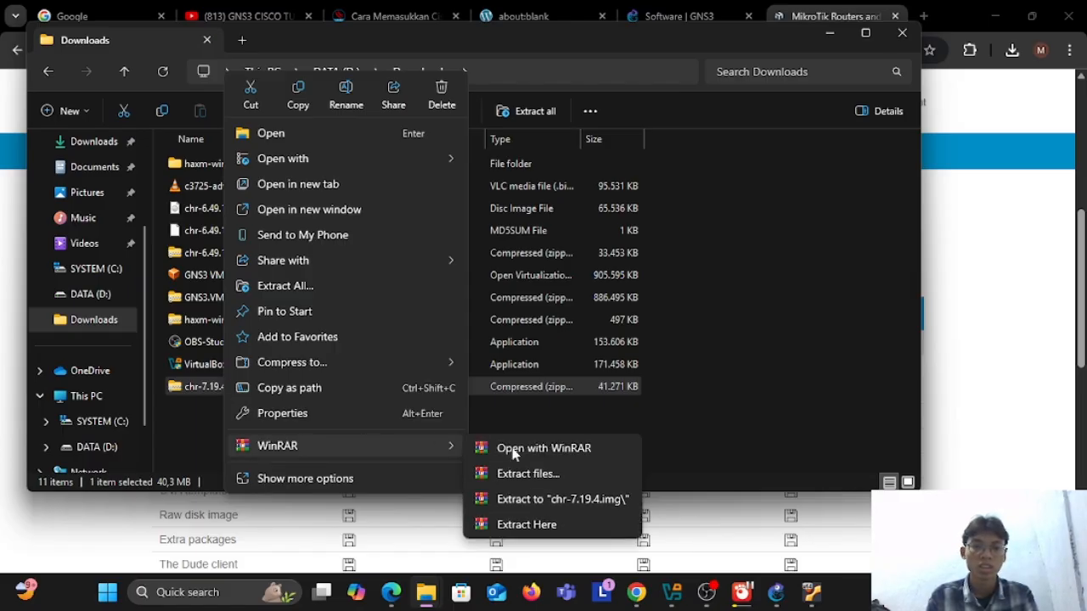
{"action": "left_click", "coordinate": [527, 500]}
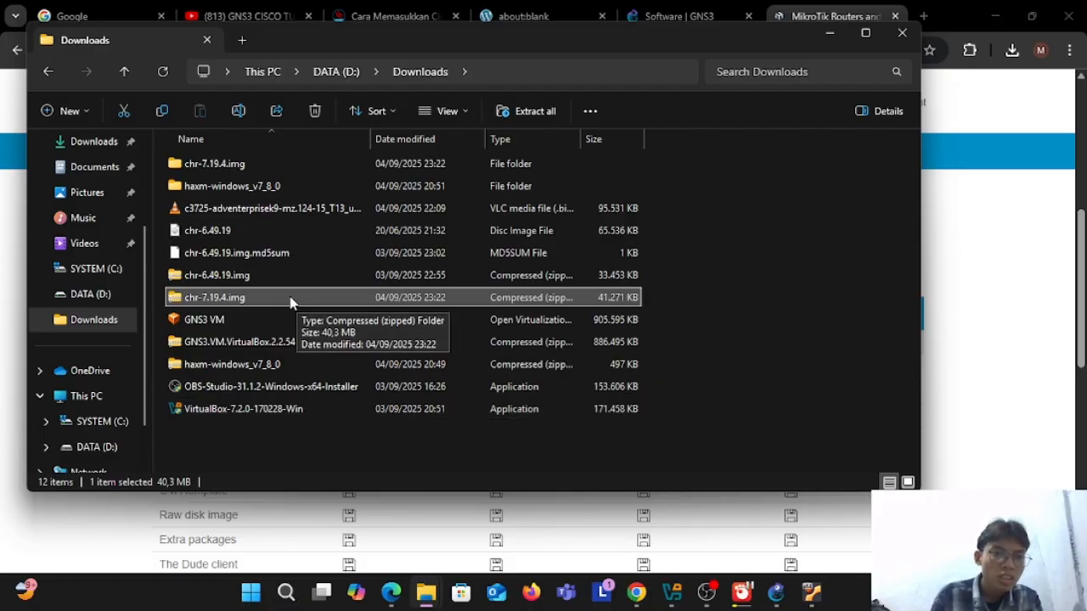
Step: Inspect the contents of the chr-7.19.4.img archive and its extracted folder, and minimize the file window
{"action": "double_click", "coordinate": [289, 299]}
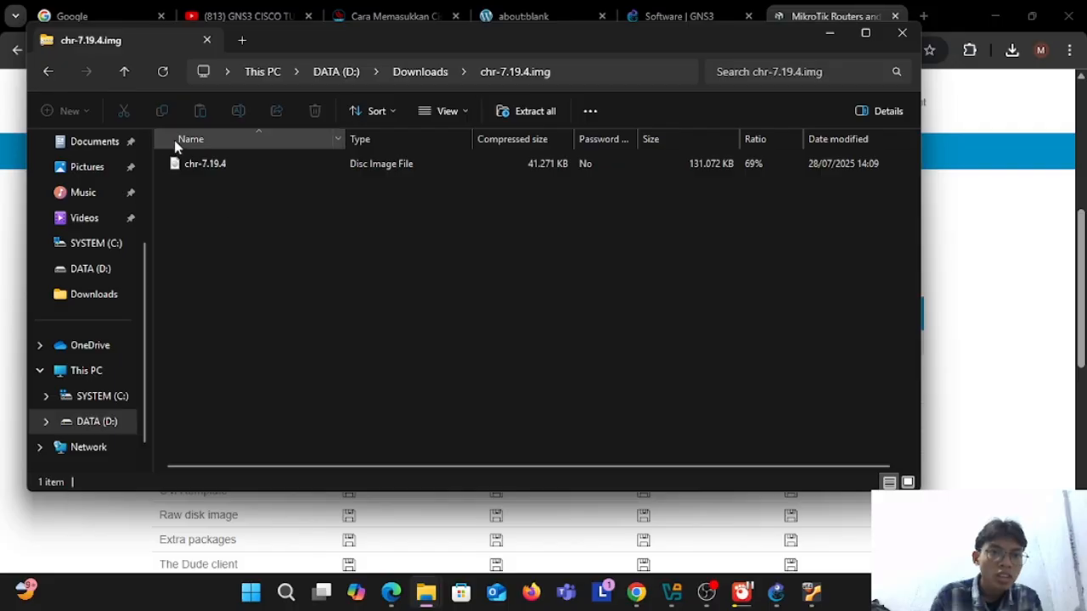
{"action": "left_click", "coordinate": [48, 73]}
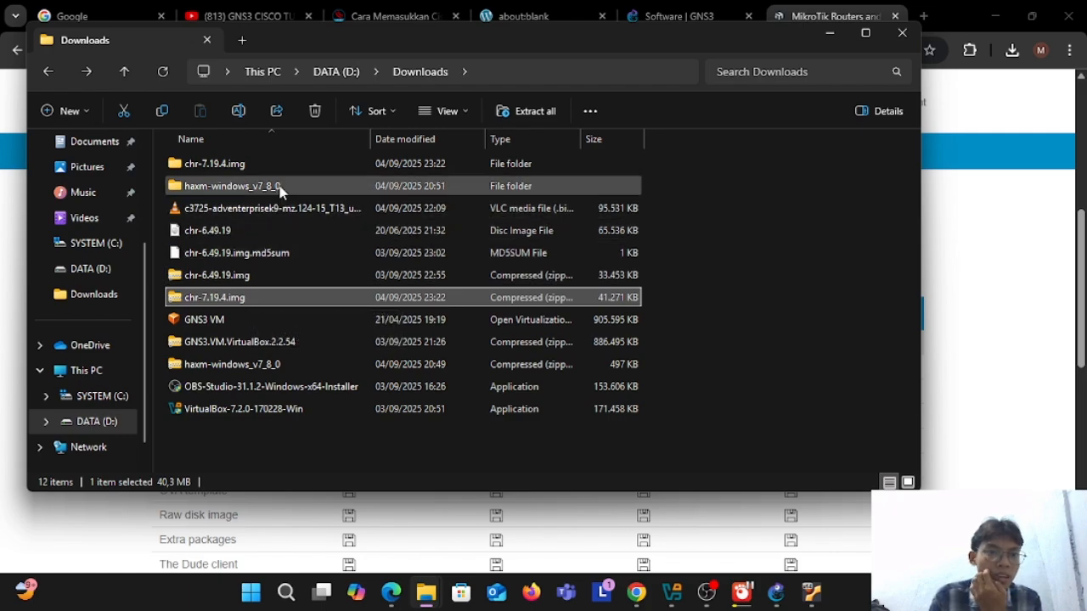
{"action": "double_click", "coordinate": [296, 164]}
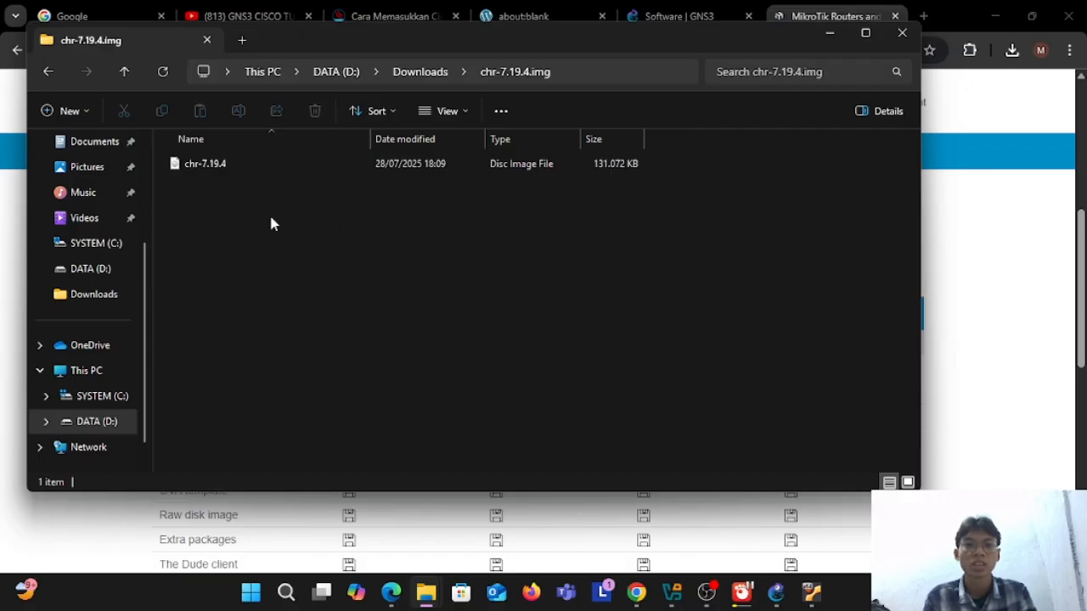
{"action": "left_click", "coordinate": [48, 72]}
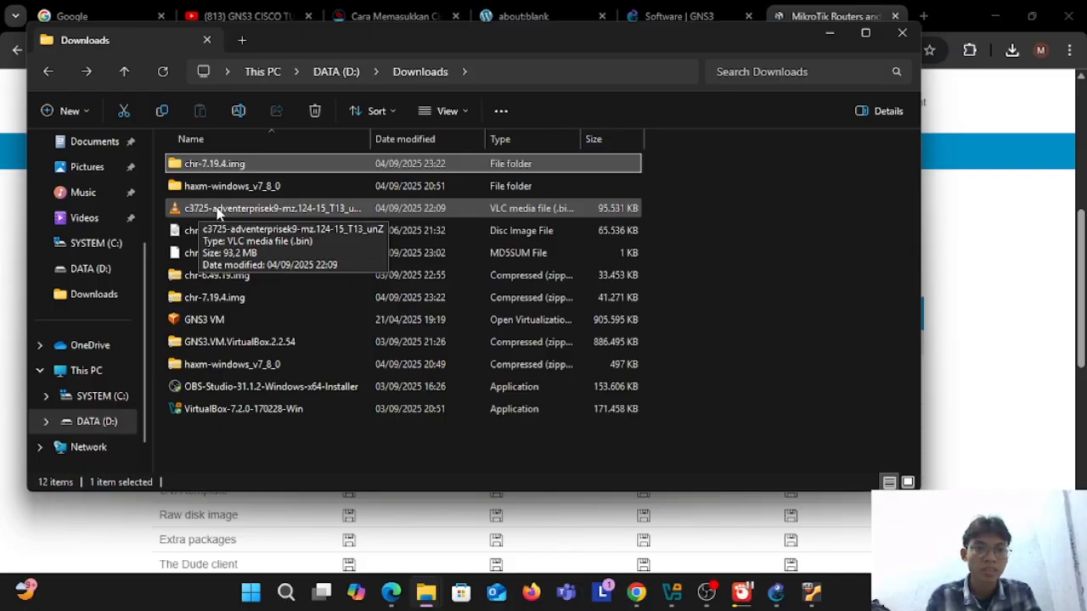
{"action": "left_click", "coordinate": [830, 33]}
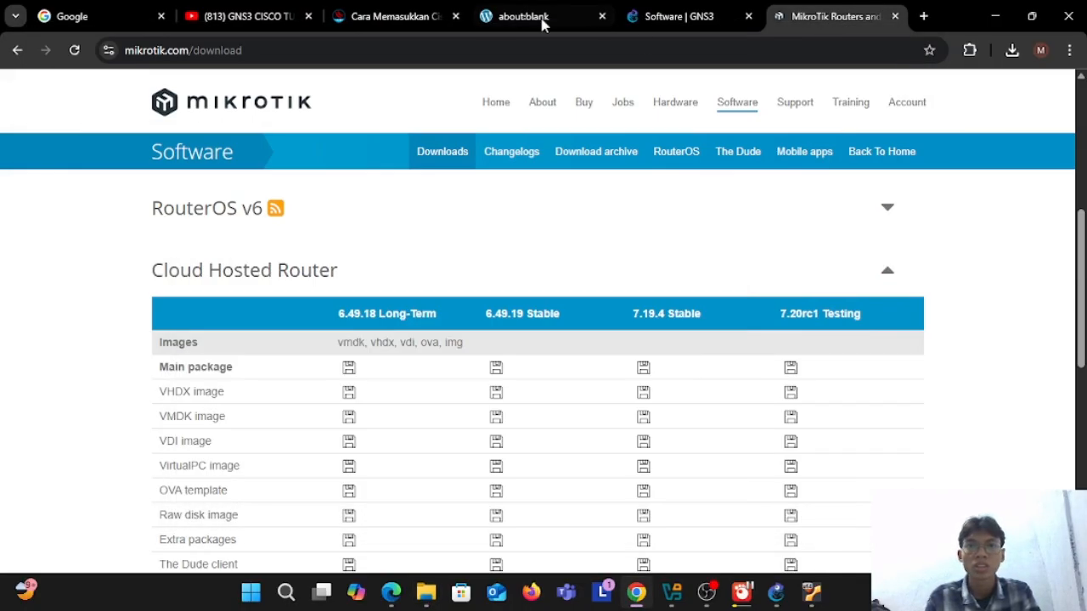
Step: Review the Cisco IOS image download section of the tutorialmikrotik.com article and close the blank browser tab
{"action": "left_click", "coordinate": [417, 16]}
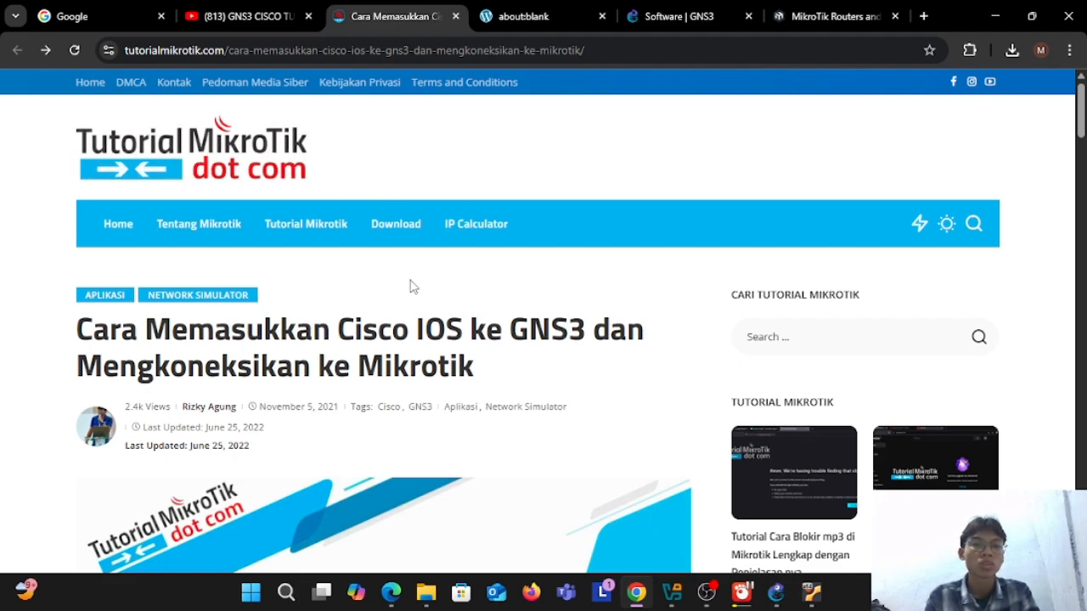
{"action": "scroll", "coordinate": [411, 287], "scroll_direction": "down", "scroll_amount": 10}
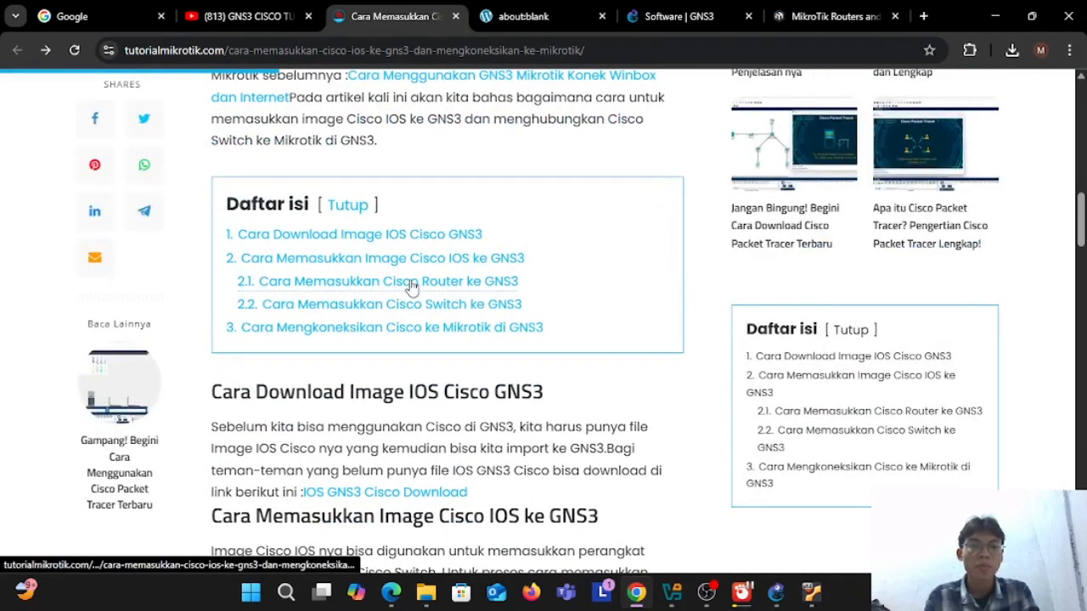
{"action": "scroll", "coordinate": [410, 287], "scroll_direction": "down", "scroll_amount": 1}
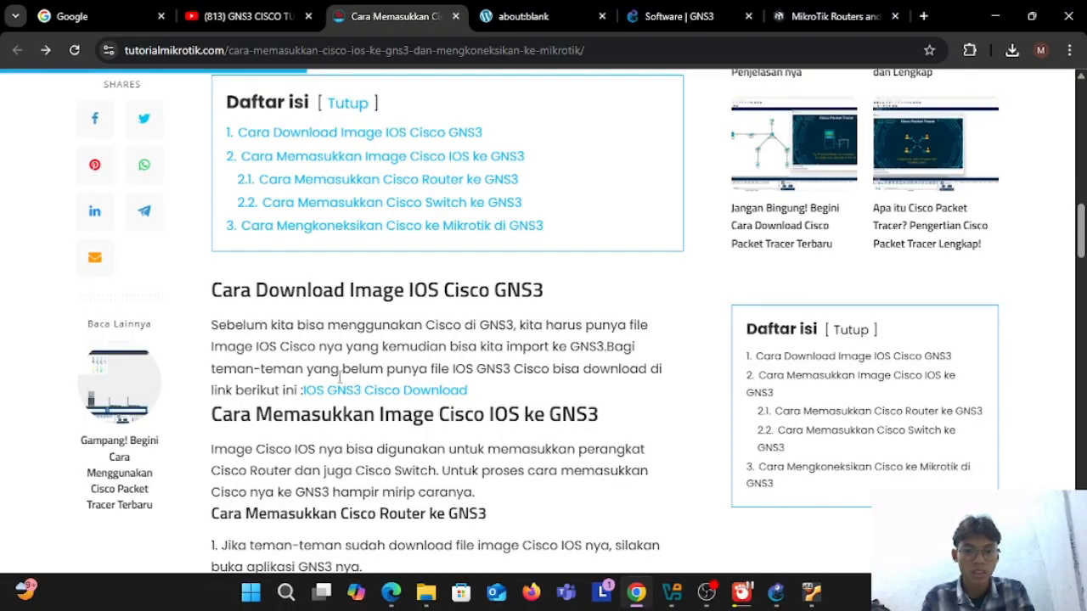
{"action": "left_click", "coordinate": [535, 13]}
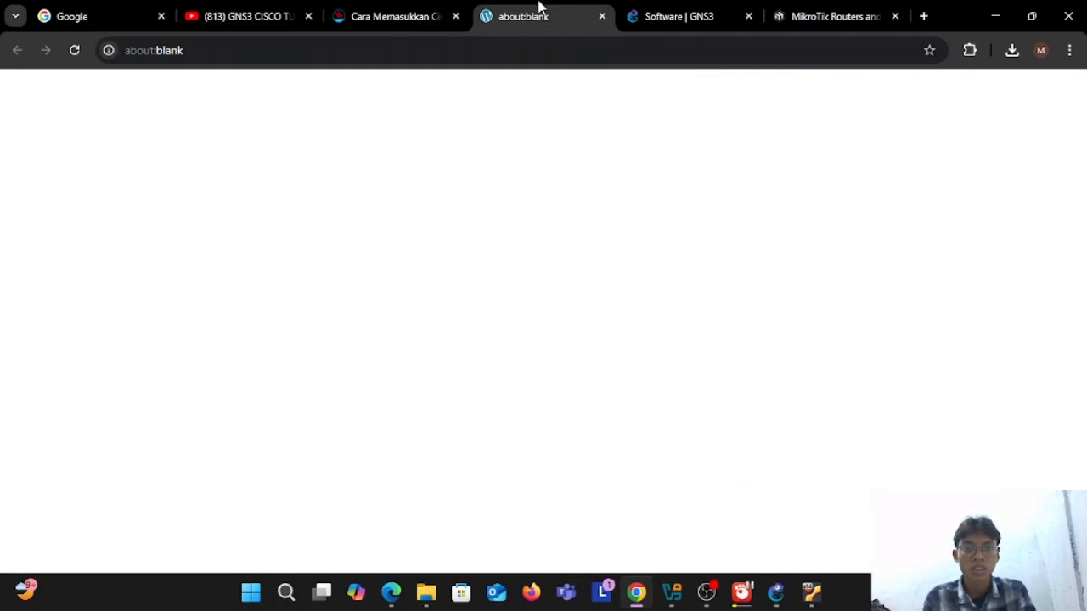
{"action": "left_click", "coordinate": [602, 16]}
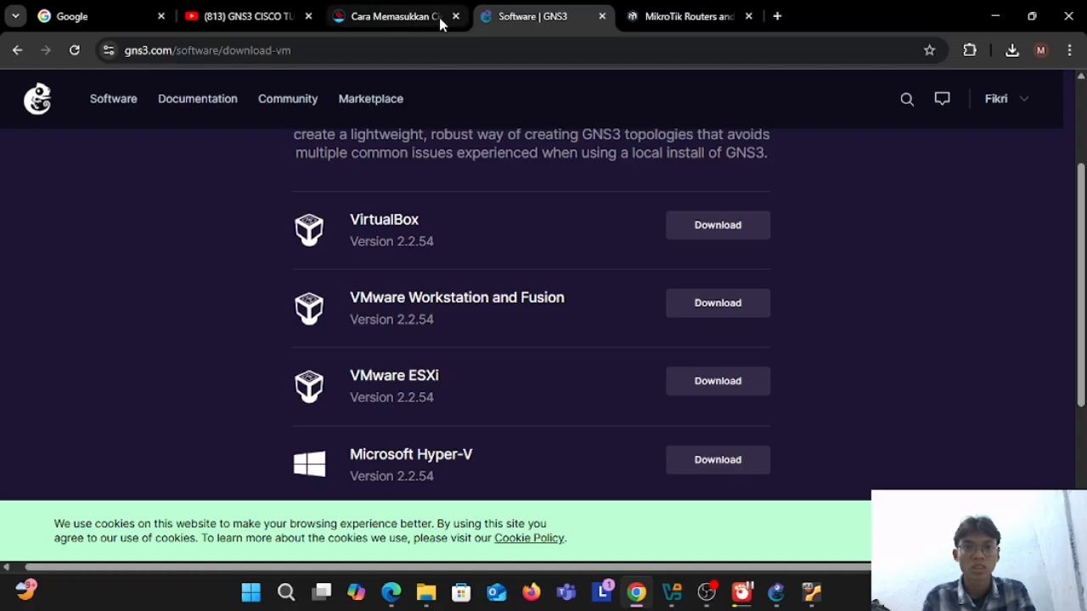
{"action": "left_click", "coordinate": [439, 19]}
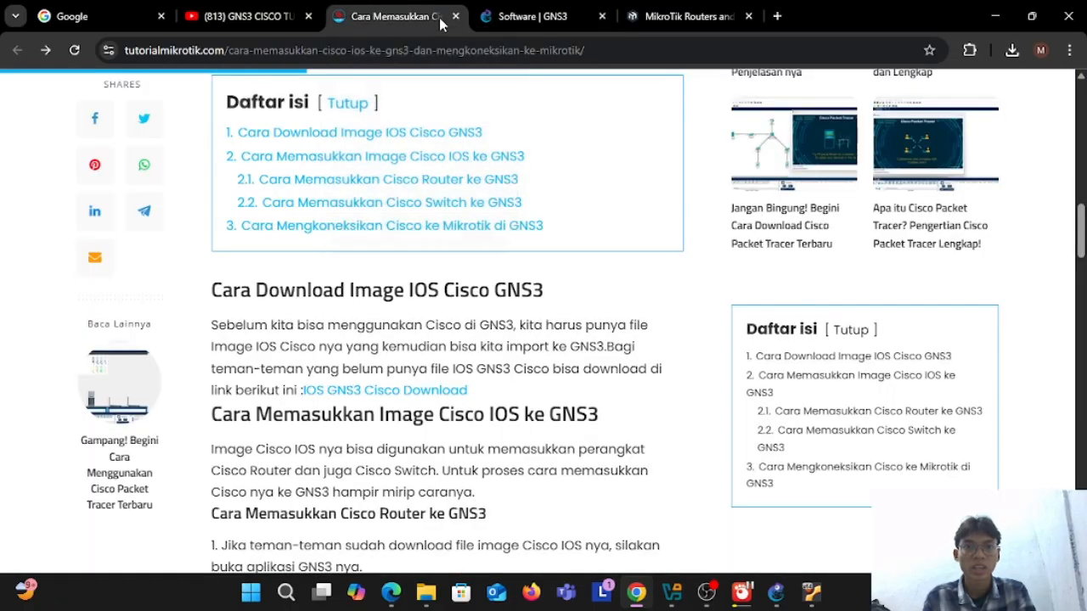
Step: Check Chrome's recent downloads for the c3725 Cisco image and switch to GNS3
{"action": "left_click", "coordinate": [1011, 51]}
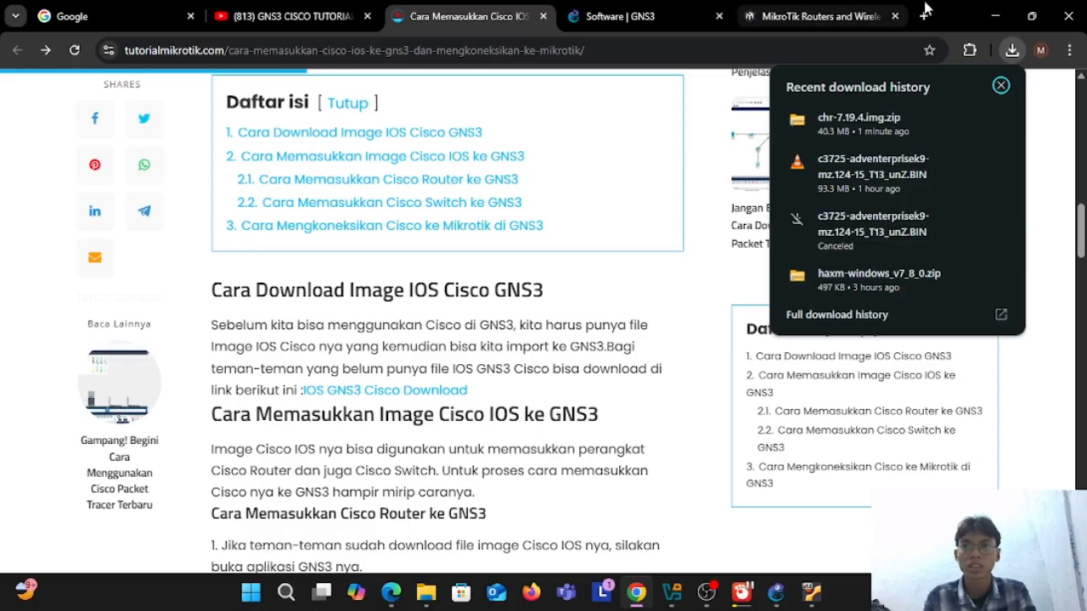
{"action": "left_click", "coordinate": [959, 6]}
{"action": "left_click", "coordinate": [992, 16]}
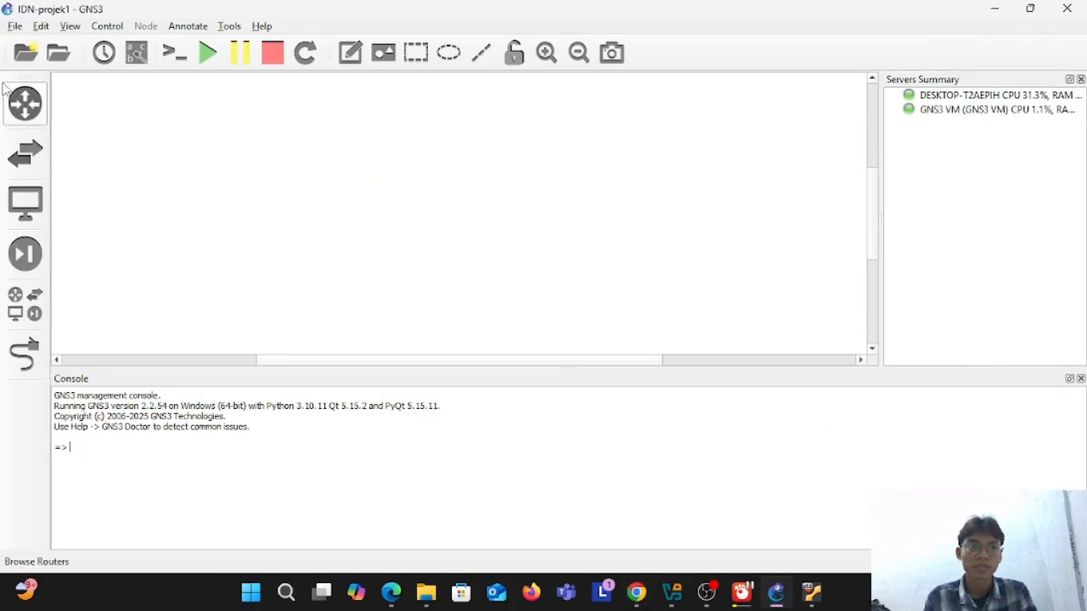
Step: Delete the existing Mikrotik template from the Qemu VM templates in the GNS3 preferences
{"action": "left_click", "coordinate": [46, 28]}
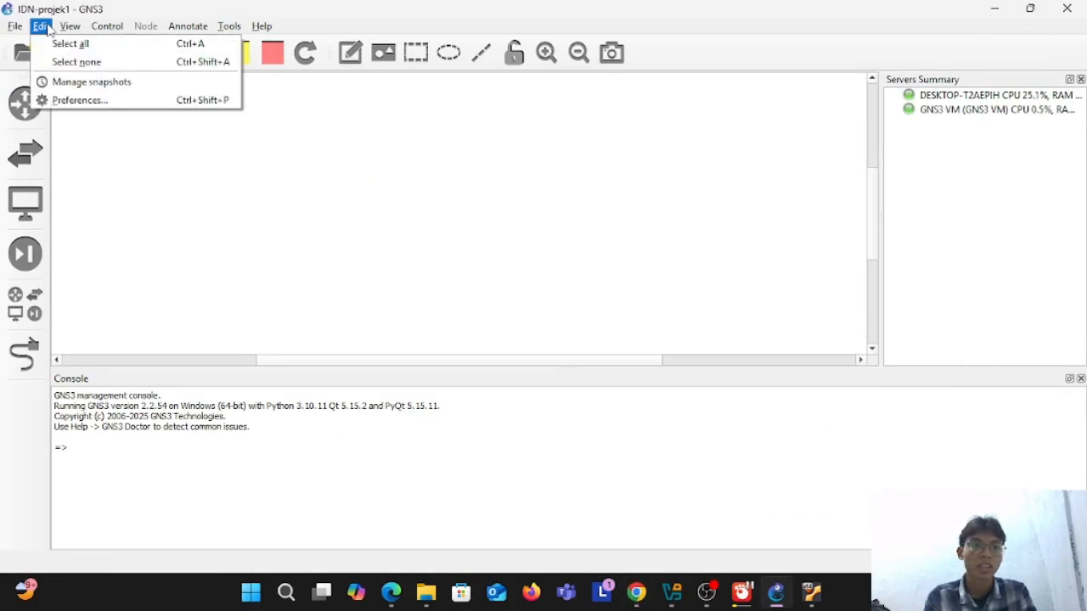
{"action": "left_click", "coordinate": [131, 100]}
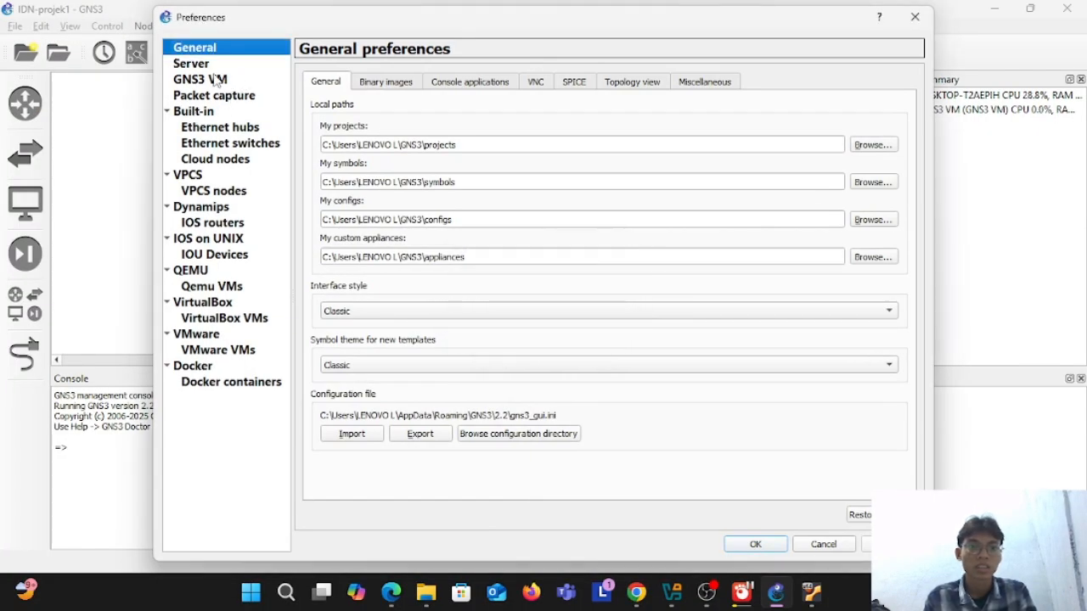
{"action": "left_click", "coordinate": [208, 66]}
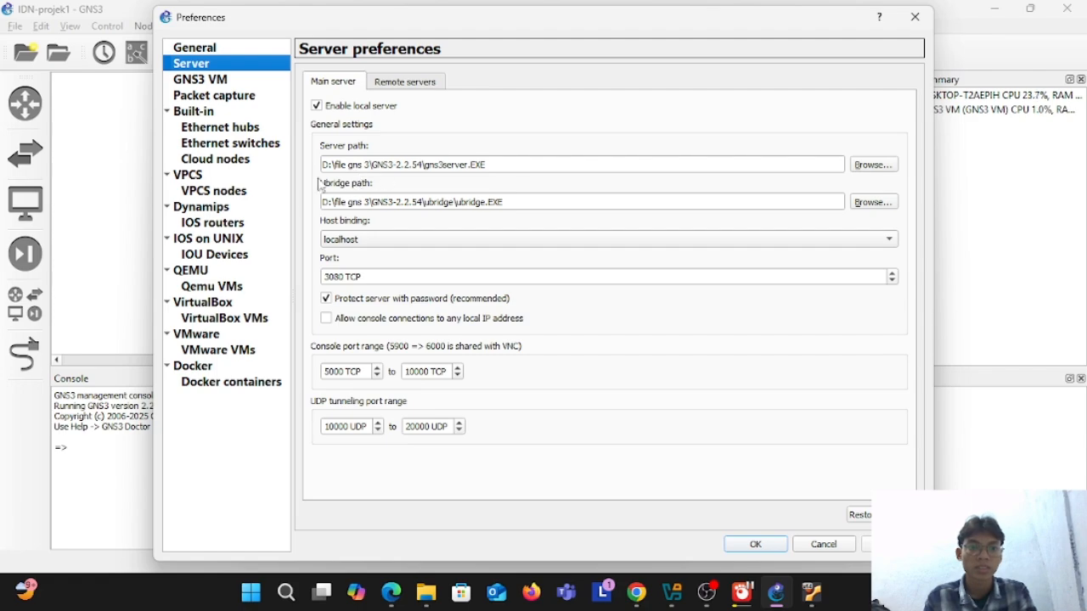
{"action": "left_click", "coordinate": [229, 81]}
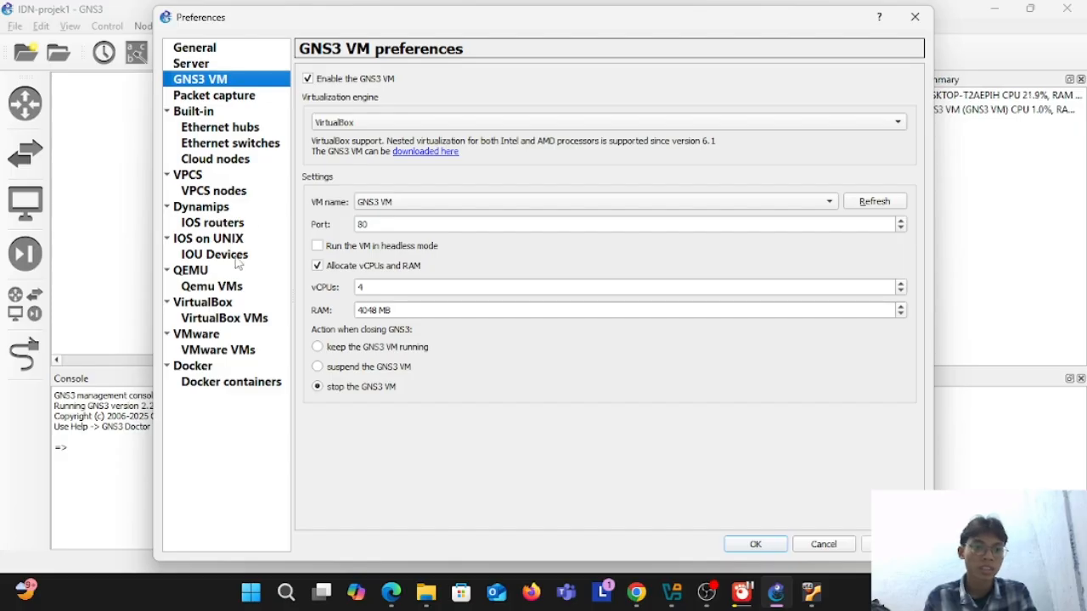
{"action": "left_click", "coordinate": [224, 289]}
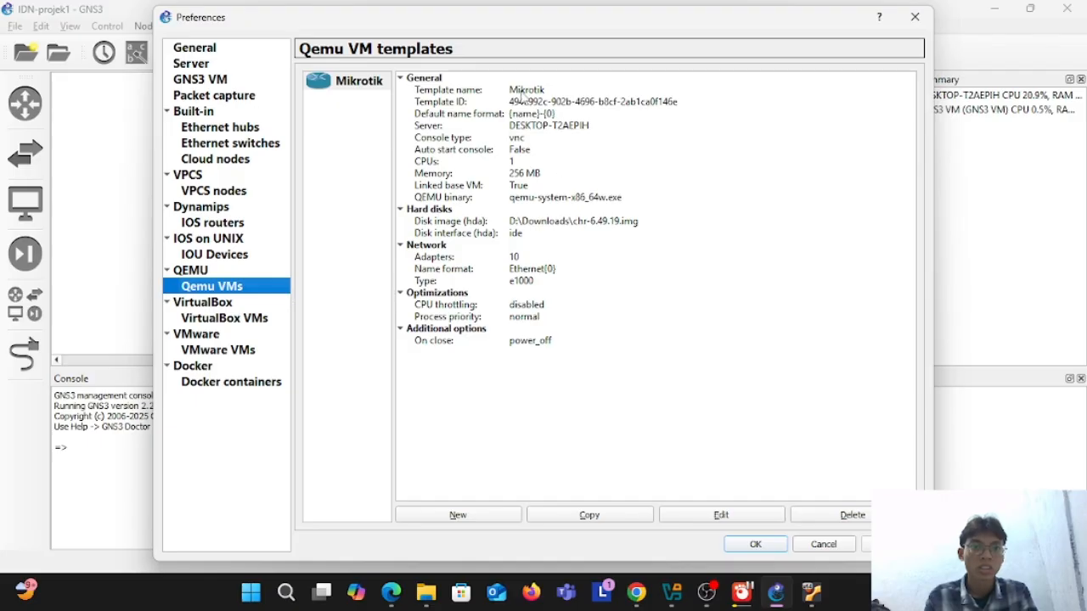
{"action": "left_click", "coordinate": [841, 515]}
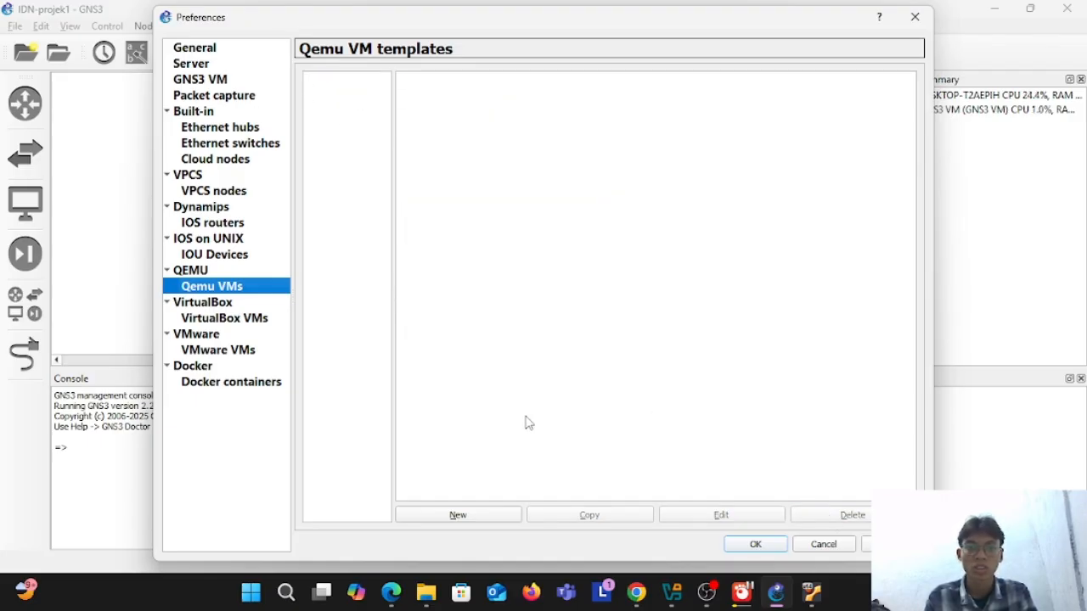
Step: Start a new Qemu VM template named Mikrotik that runs on the GNS3 VM, with 256 MB of RAM and a telnet console
{"action": "left_click", "coordinate": [459, 516]}
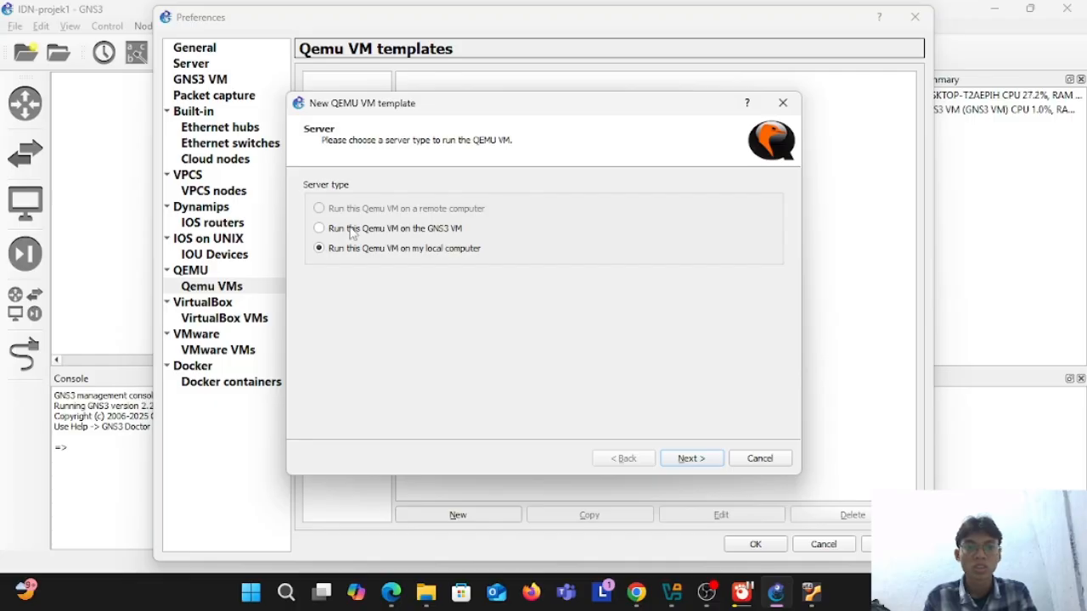
{"action": "left_click", "coordinate": [319, 229]}
{"action": "left_click", "coordinate": [691, 459]}
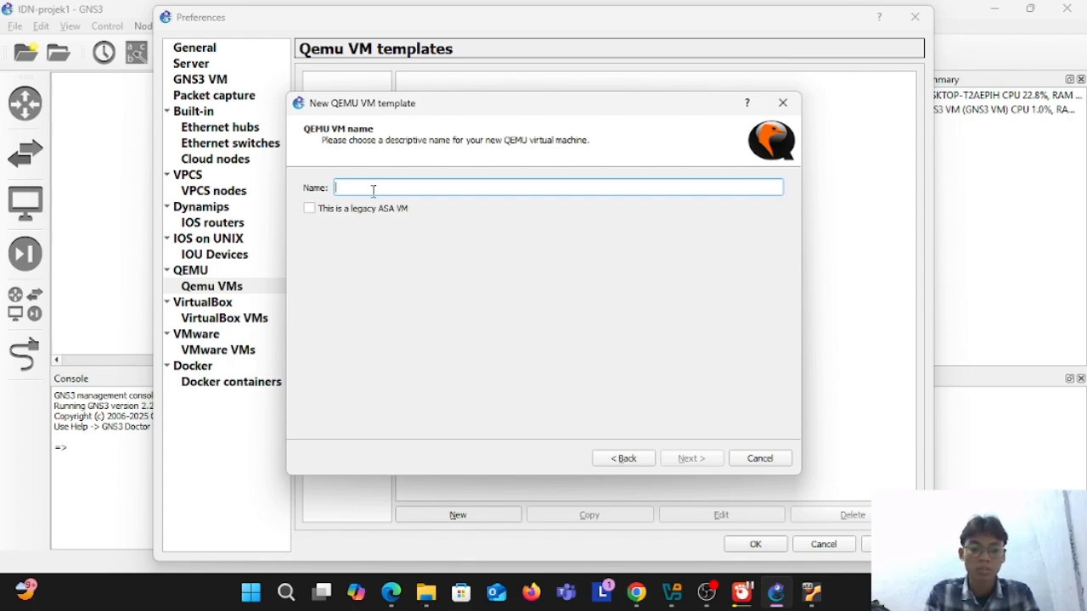
{"action": "type", "text": "Mikrotik"}
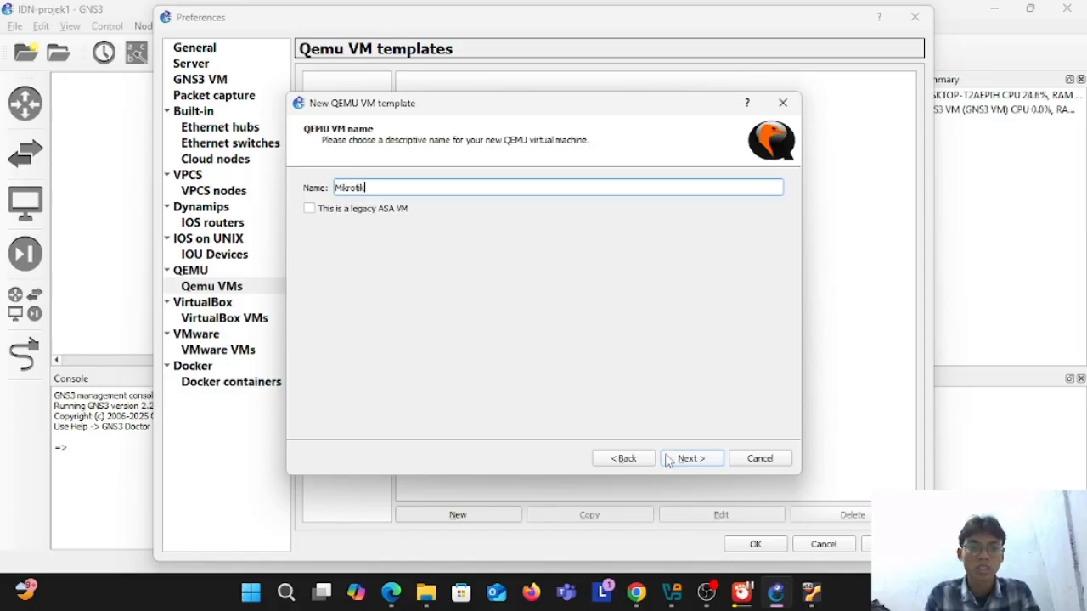
{"action": "left_click", "coordinate": [691, 459]}
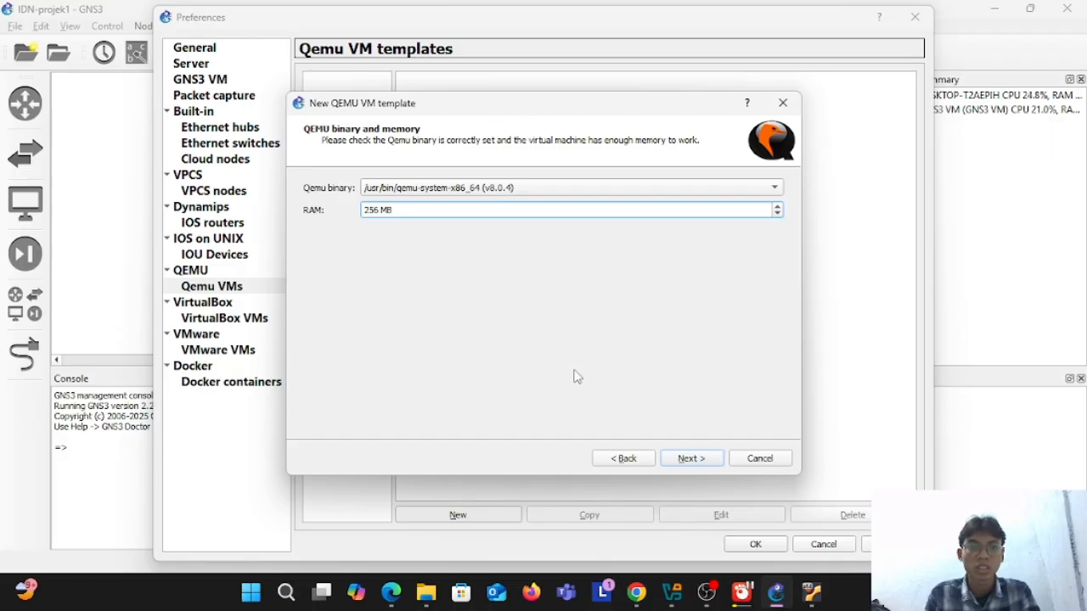
{"action": "left_click", "coordinate": [690, 459]}
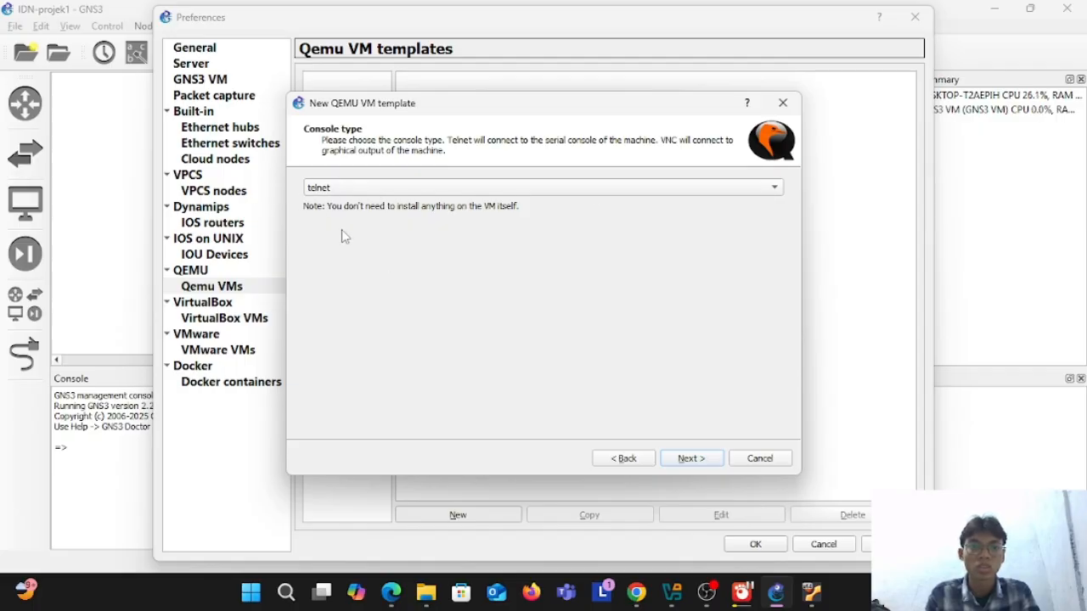
{"action": "left_click", "coordinate": [707, 459]}
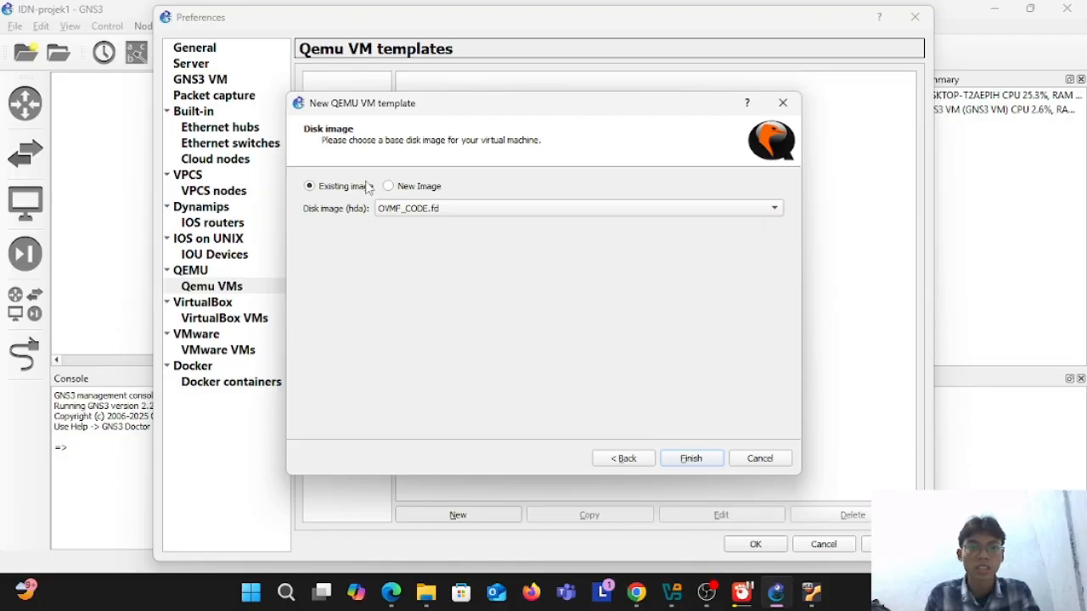
Step: Choose a new hda disk image for the template and browse to the Downloads folder on drive D
{"action": "left_click", "coordinate": [388, 187]}
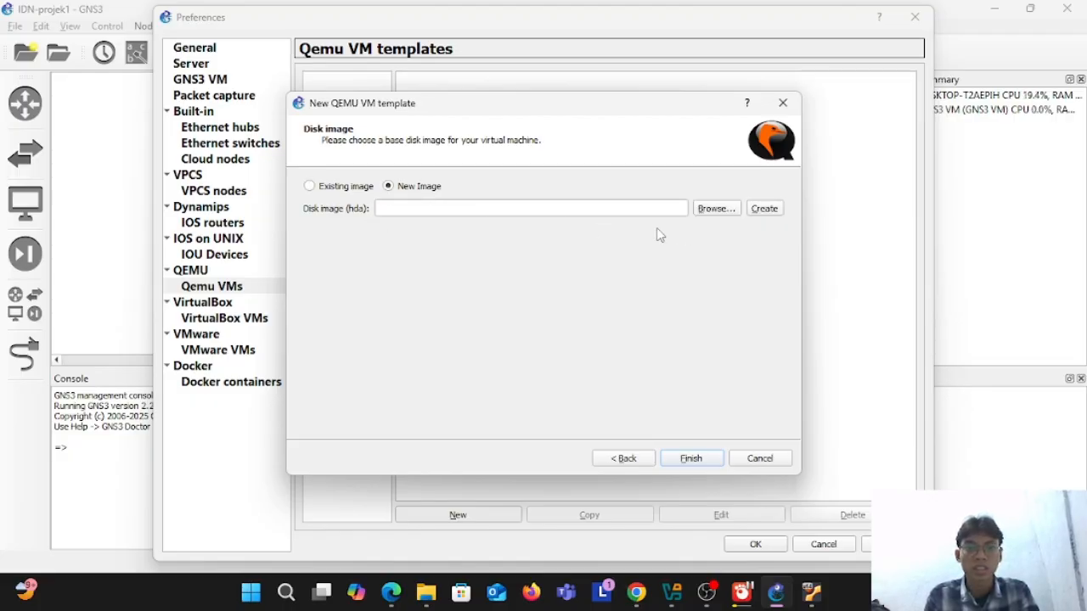
{"action": "left_click", "coordinate": [729, 211]}
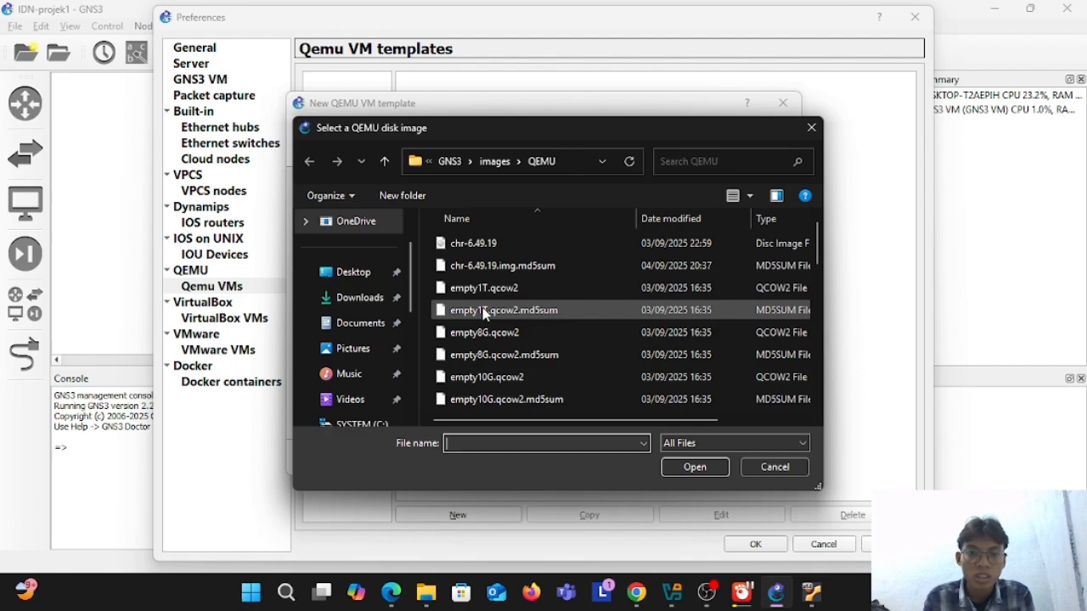
{"action": "scroll", "coordinate": [485, 312], "scroll_direction": "down", "scroll_amount": 2}
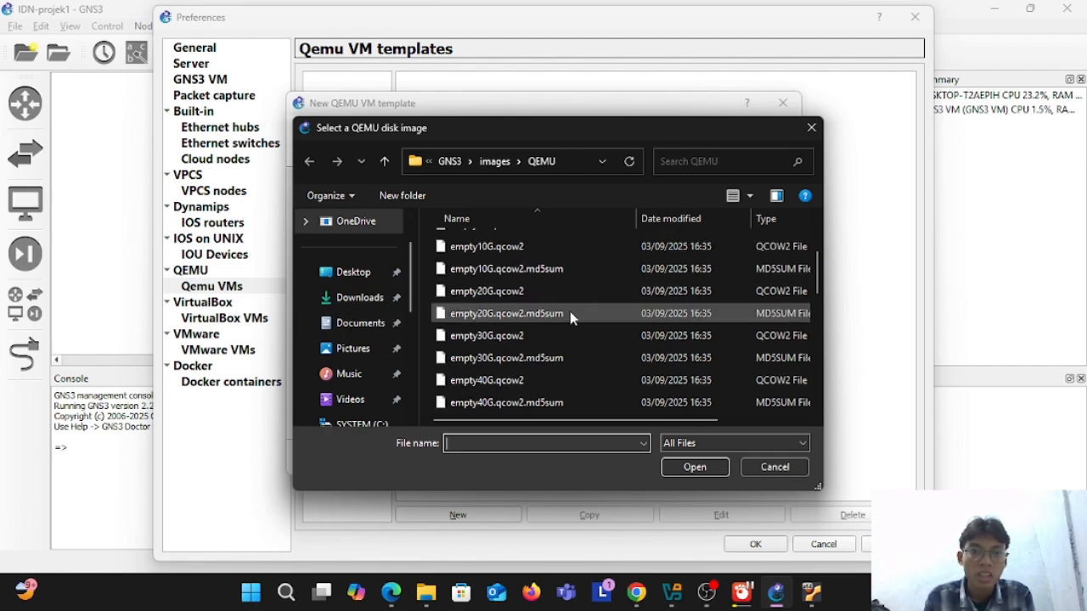
{"action": "scroll", "coordinate": [574, 315], "scroll_direction": "down", "scroll_amount": 5}
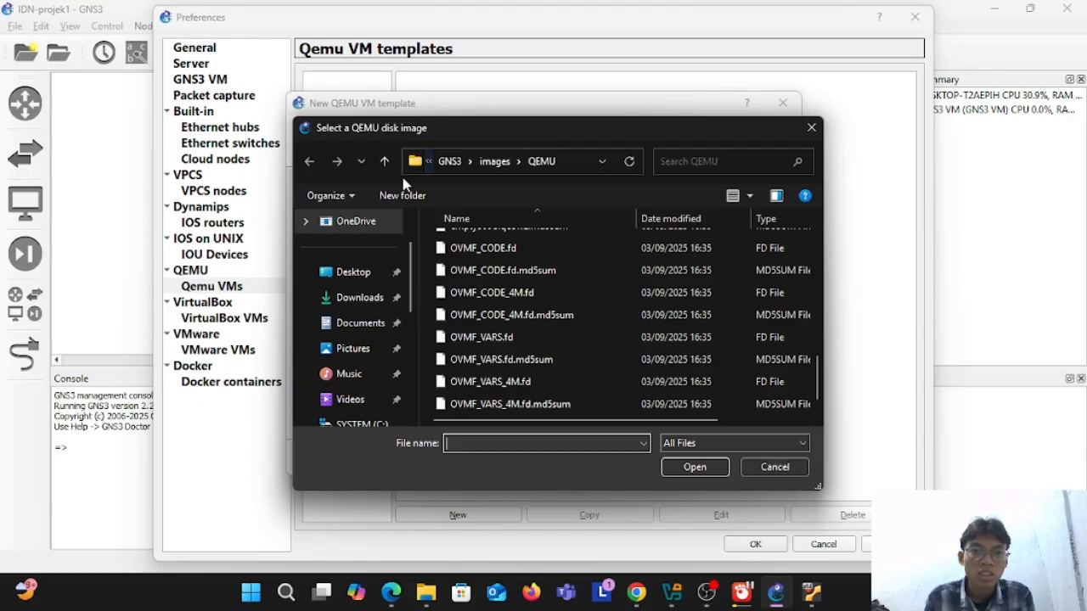
{"action": "scroll", "coordinate": [386, 295], "scroll_direction": "down", "scroll_amount": 3}
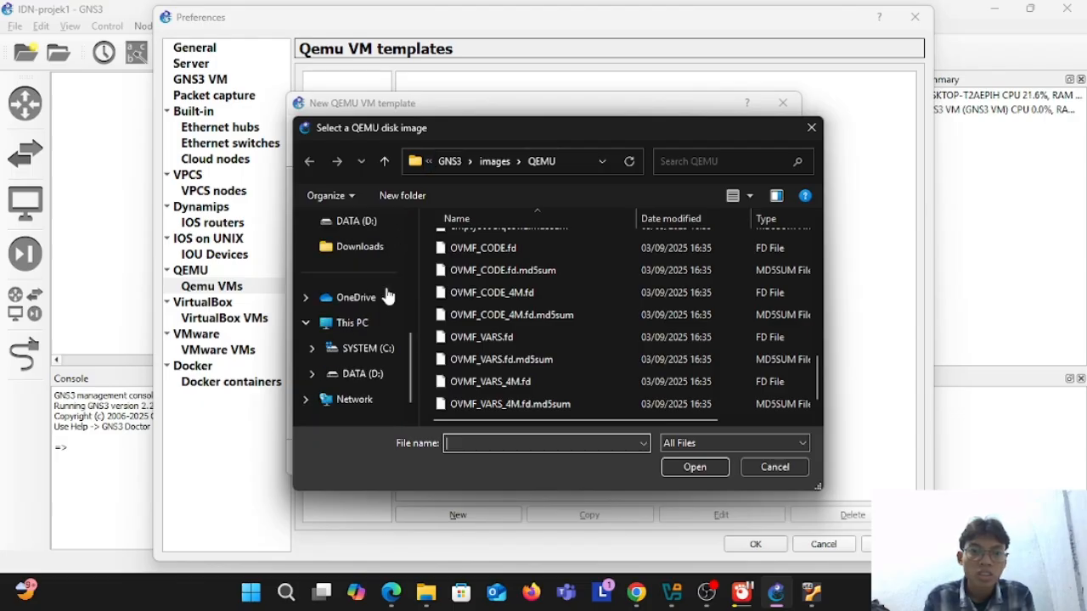
{"action": "left_click", "coordinate": [360, 374]}
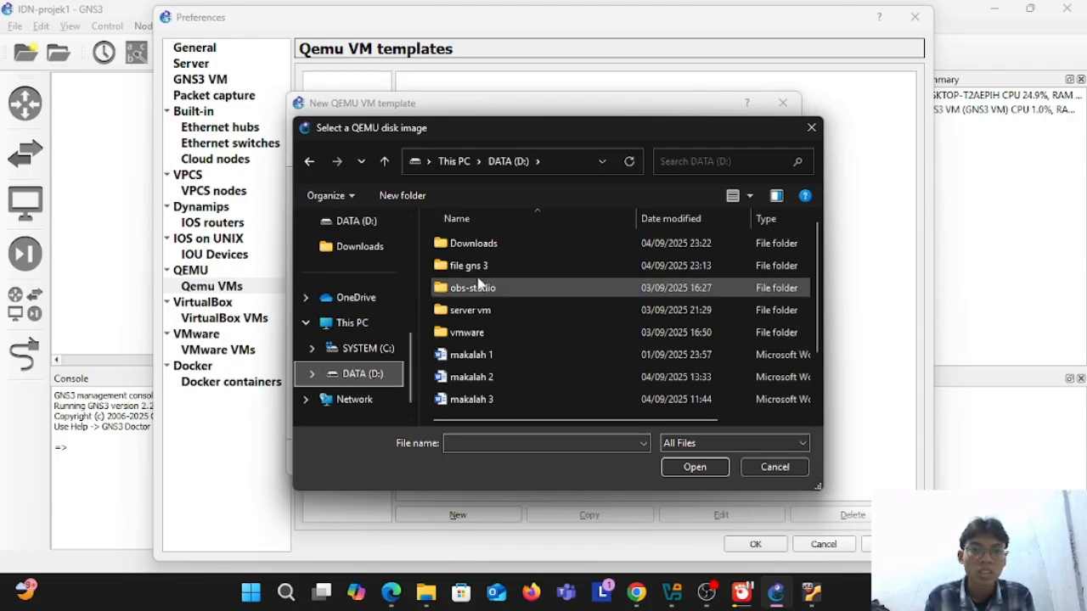
{"action": "left_click", "coordinate": [510, 250]}
{"action": "double_click", "coordinate": [510, 250]}
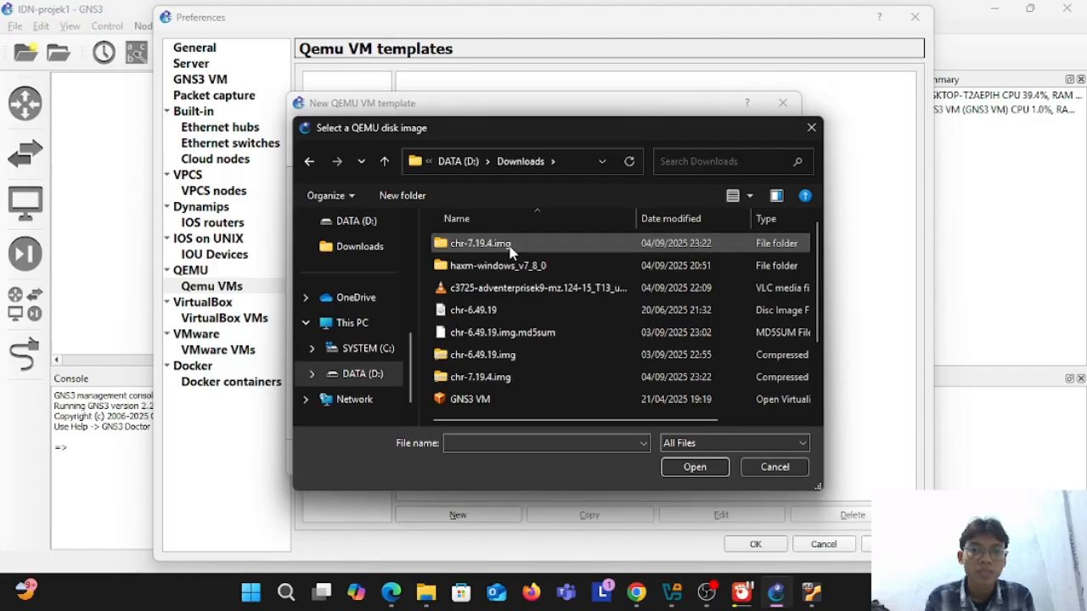
Step: Select the chr-7.19.4 image inside the chr-7.19.4.img folder as the hda disk and finish the Mikrotik template
{"action": "scroll", "coordinate": [514, 338], "scroll_direction": "down", "scroll_amount": 1}
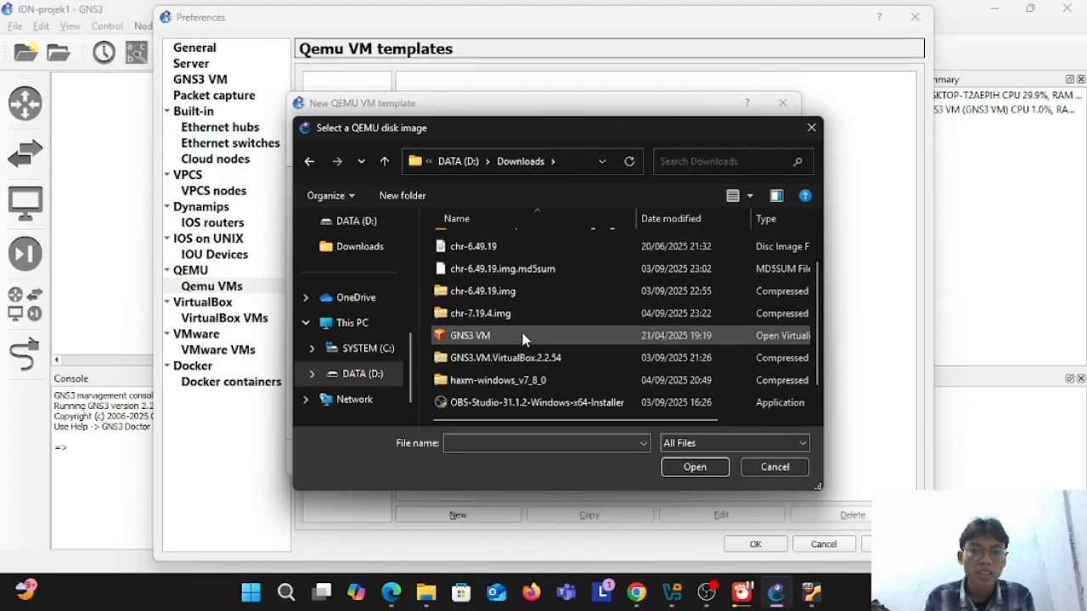
{"action": "scroll", "coordinate": [523, 338], "scroll_direction": "up", "scroll_amount": 1}
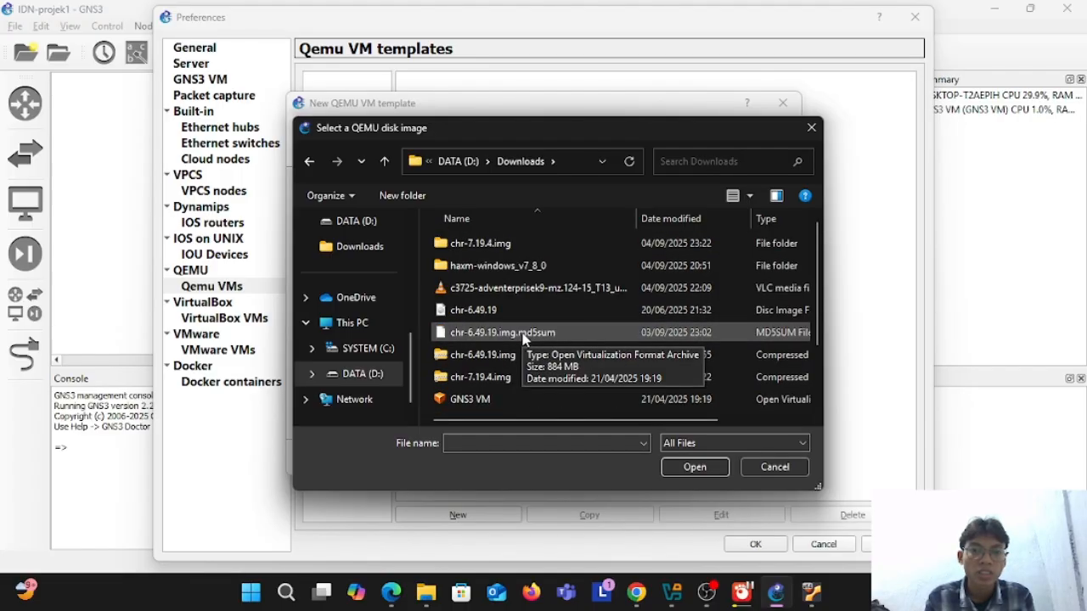
{"action": "double_click", "coordinate": [501, 244]}
{"action": "left_click", "coordinate": [501, 247]}
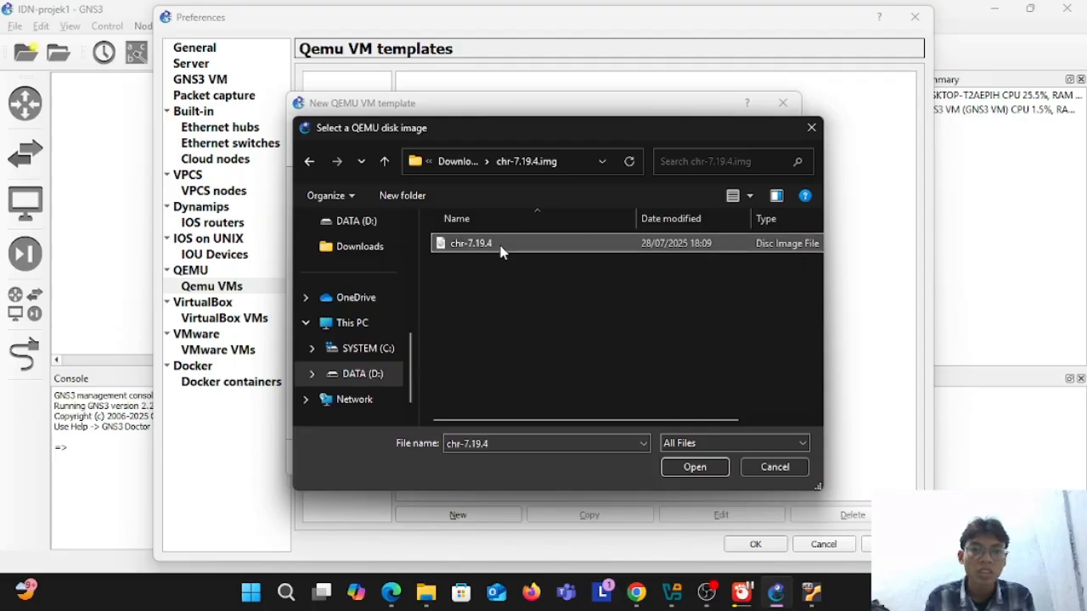
{"action": "left_click", "coordinate": [693, 467]}
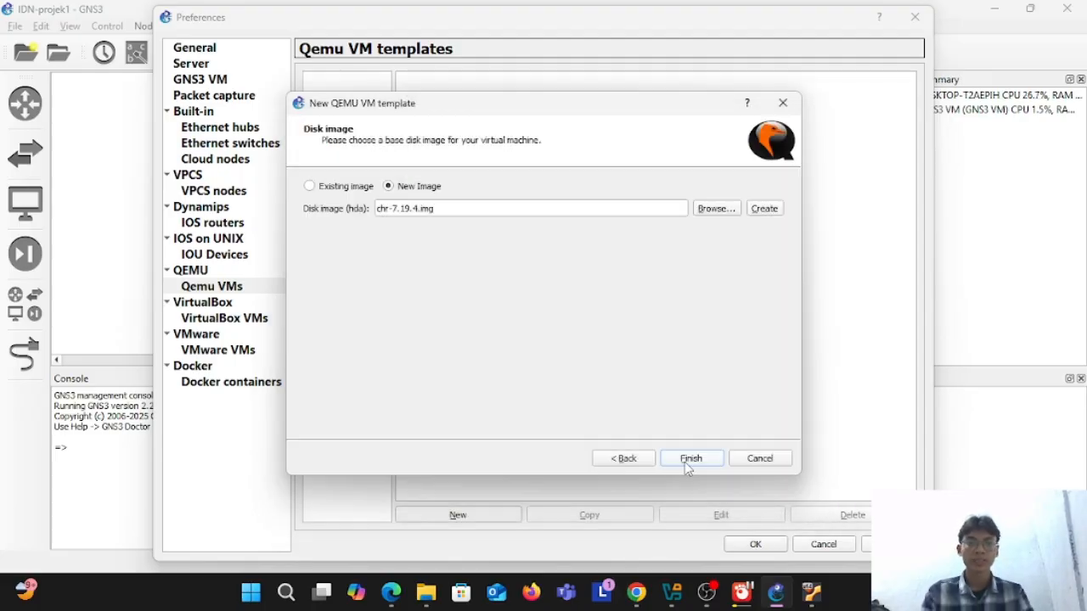
{"action": "left_click", "coordinate": [686, 460]}
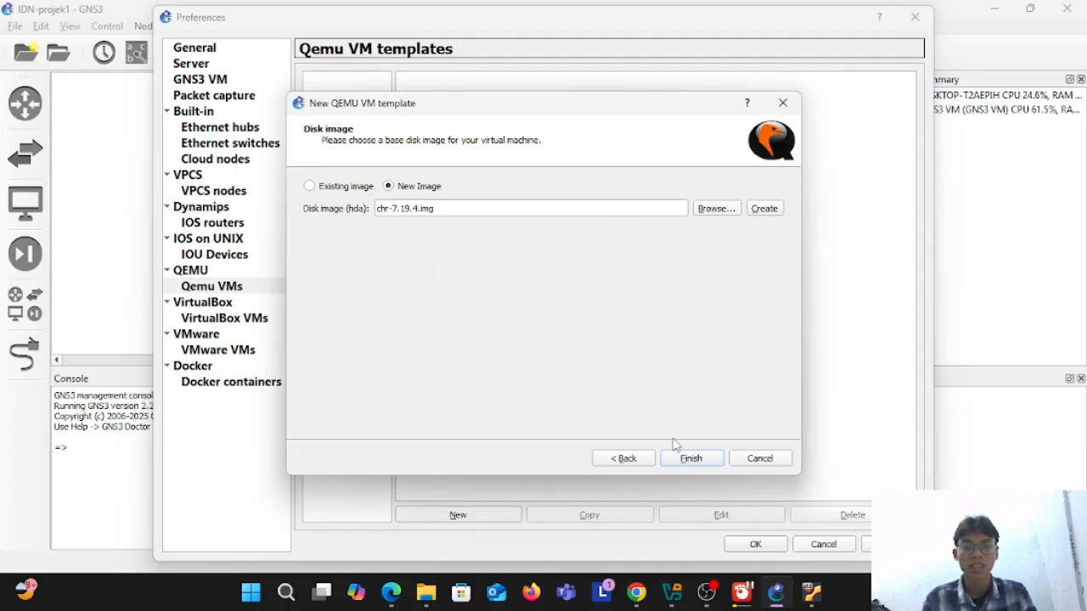
{"action": "left_click", "coordinate": [685, 460]}
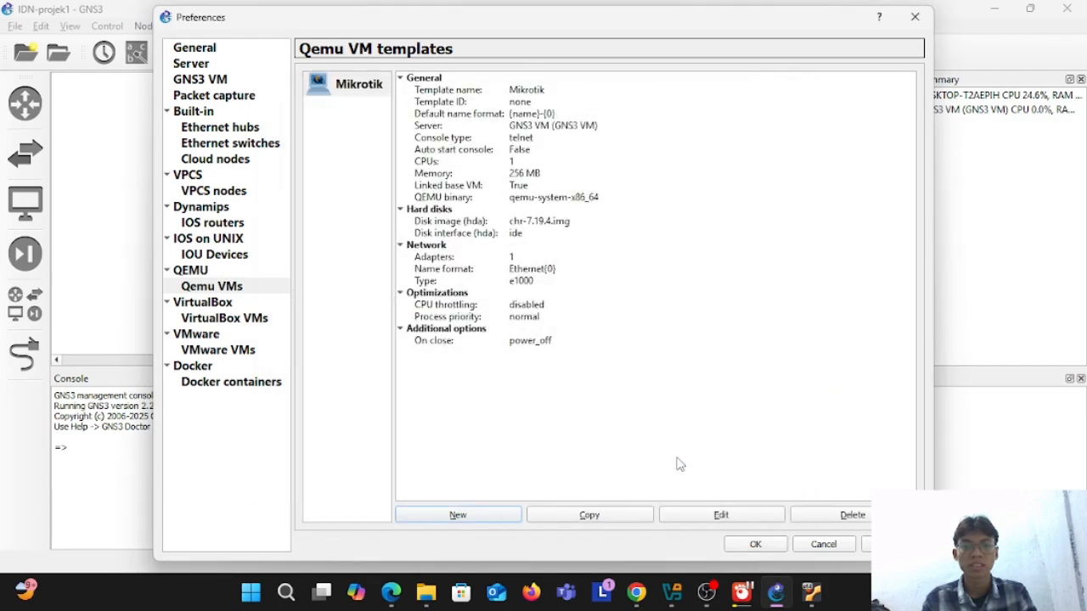
Step: Edit the Mikrotik template's general settings and set its vCPUs to 2
{"action": "left_click", "coordinate": [721, 518]}
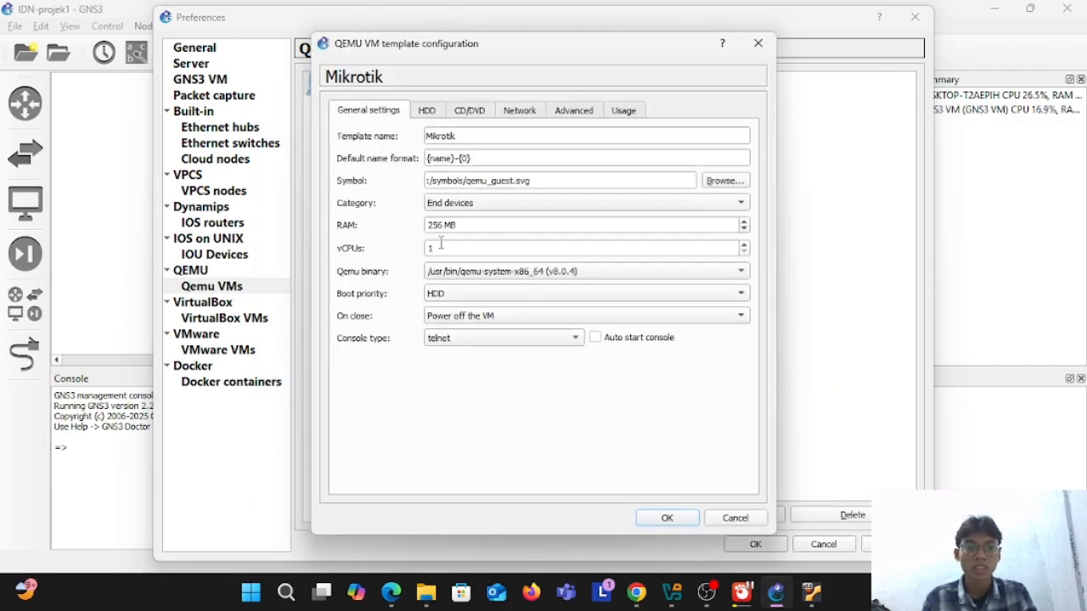
{"action": "left_click", "coordinate": [441, 244]}
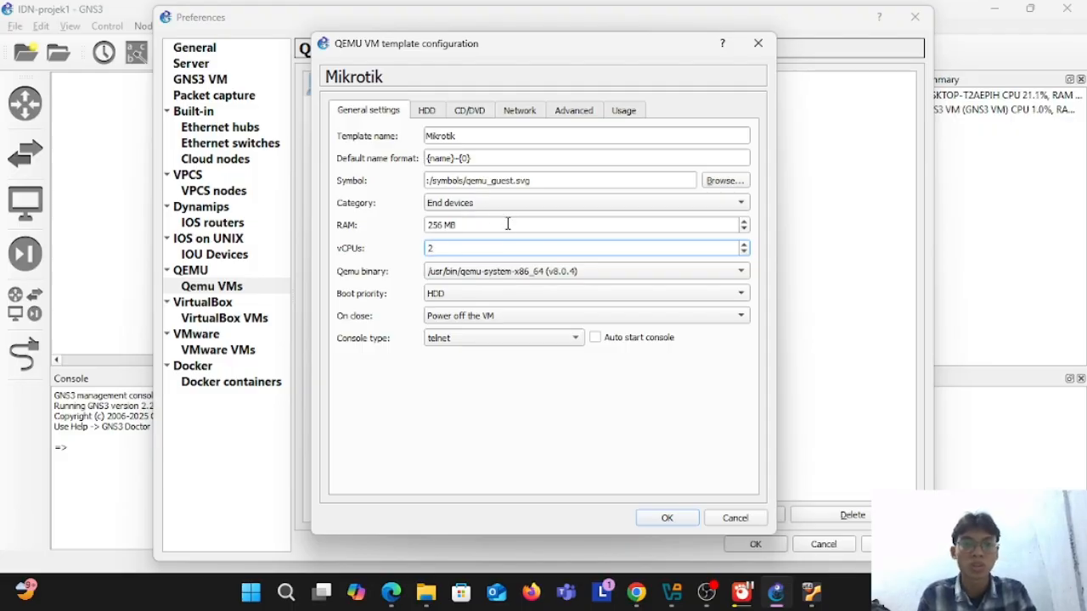
{"action": "left_click", "coordinate": [438, 226]}
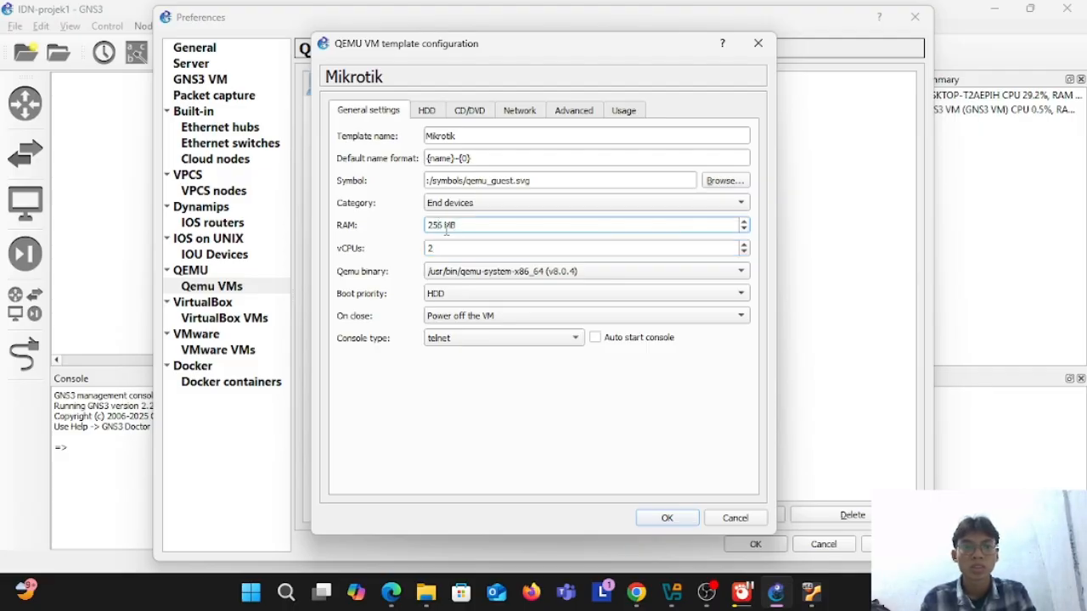
{"action": "left_click_drag", "start_coordinate": [438, 227], "coordinate": [474, 238]}
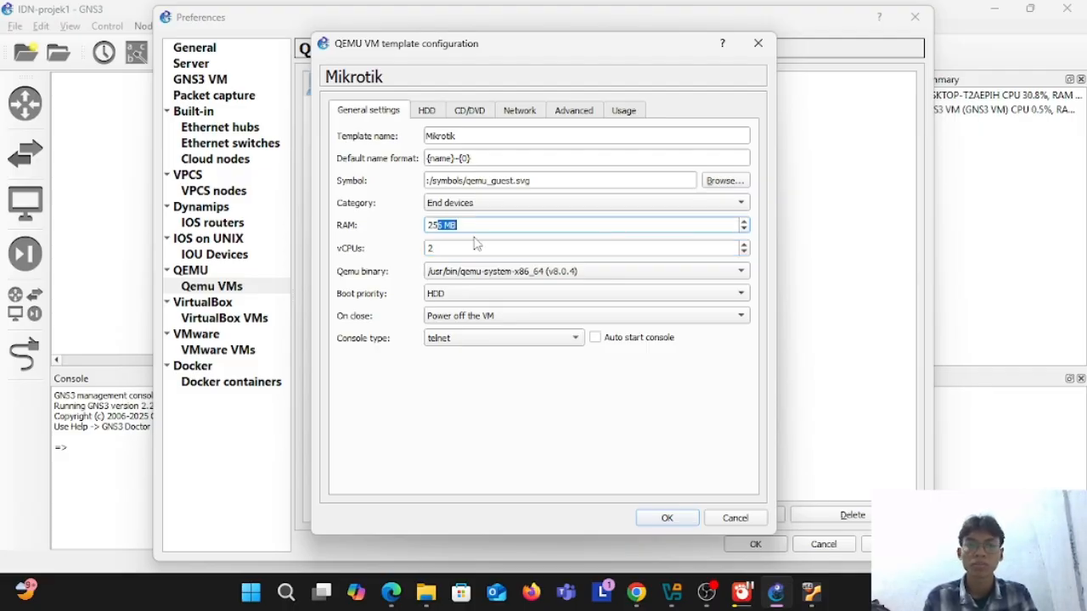
{"action": "left_click", "coordinate": [458, 225]}
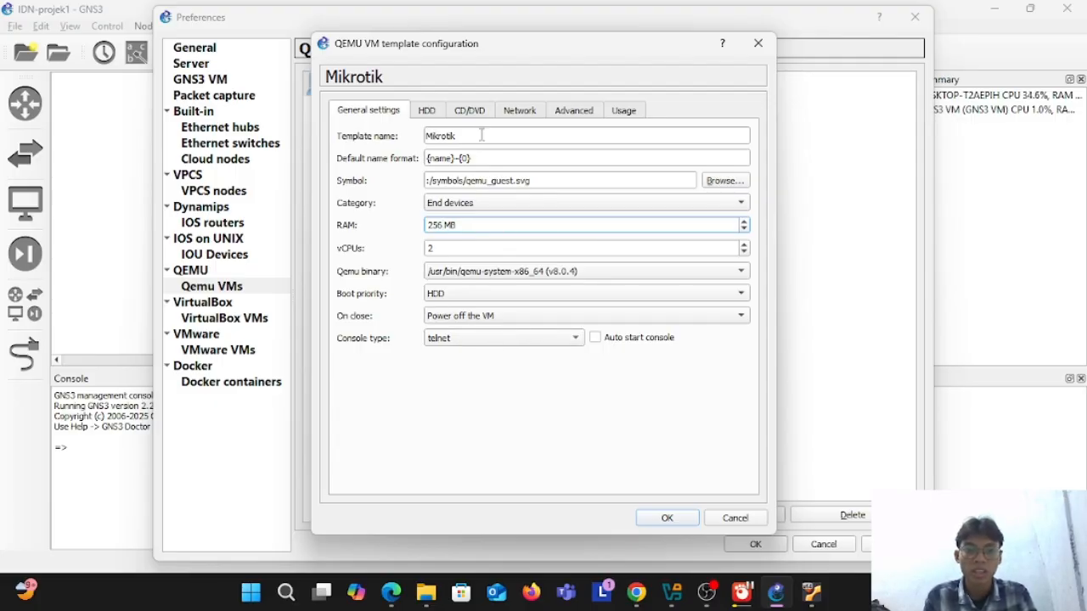
Step: Set the Mikrotik template's network adapters to 10, review its remaining settings and save the configuration
{"action": "left_click", "coordinate": [520, 111]}
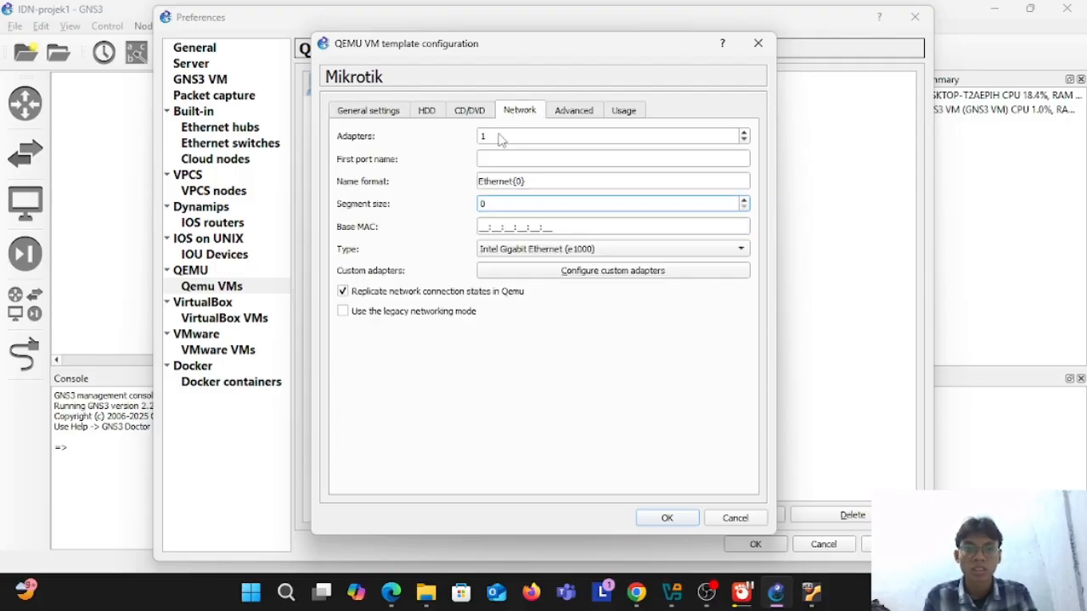
{"action": "left_click", "coordinate": [497, 136]}
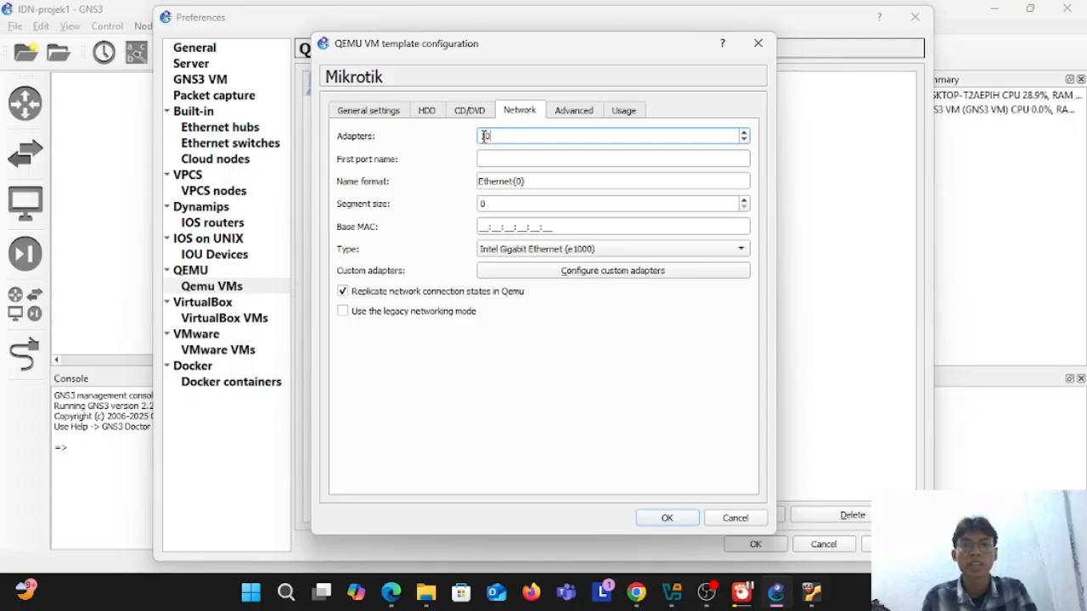
{"action": "left_click", "coordinate": [583, 116]}
{"action": "left_click", "coordinate": [625, 111]}
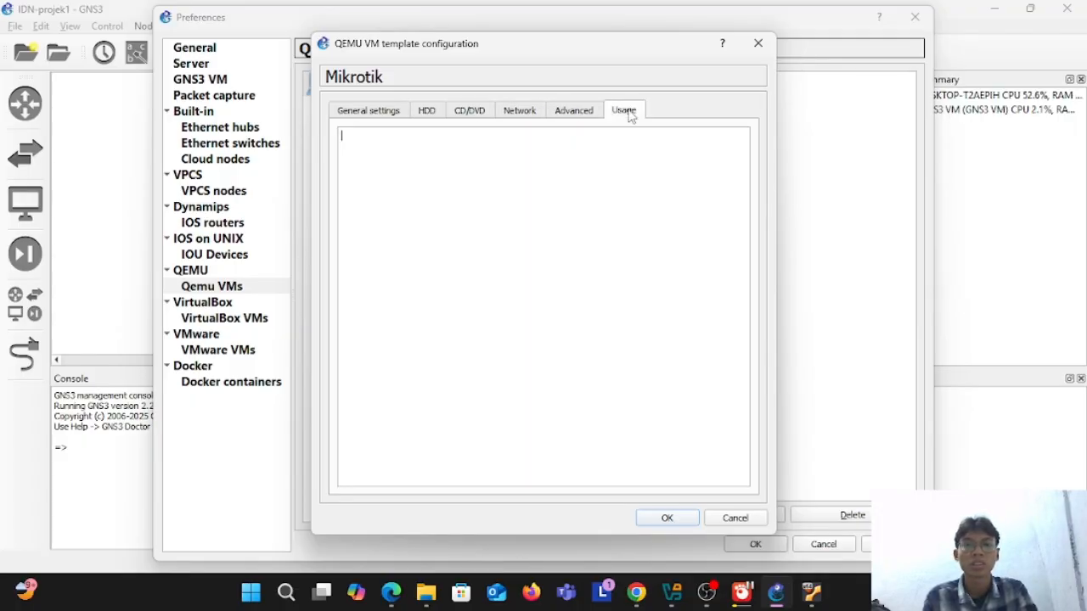
{"action": "left_click", "coordinate": [470, 111]}
{"action": "left_click", "coordinate": [437, 112]}
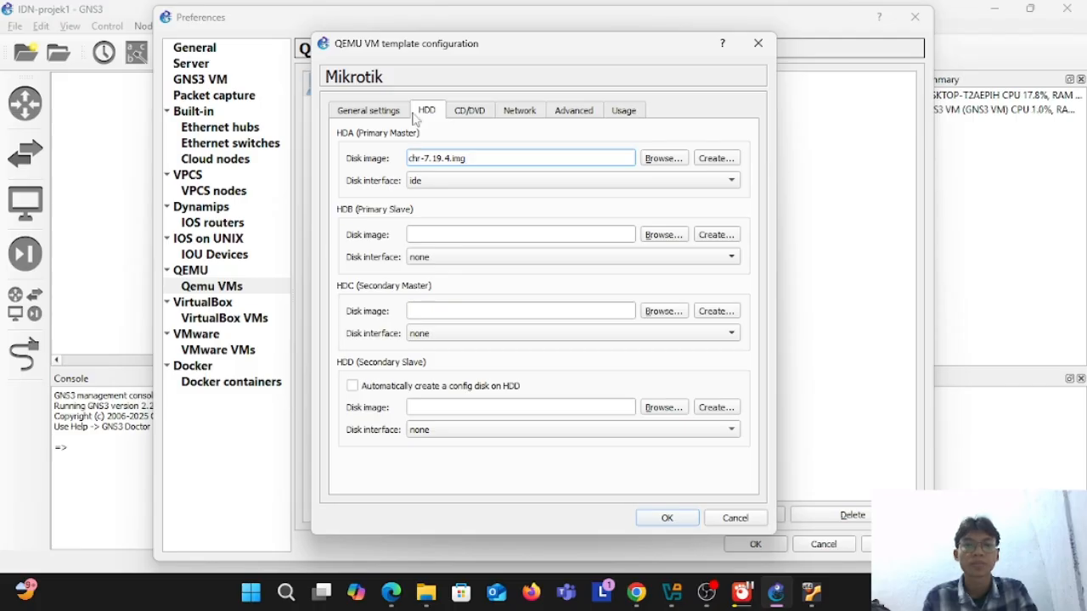
{"action": "left_click", "coordinate": [397, 113]}
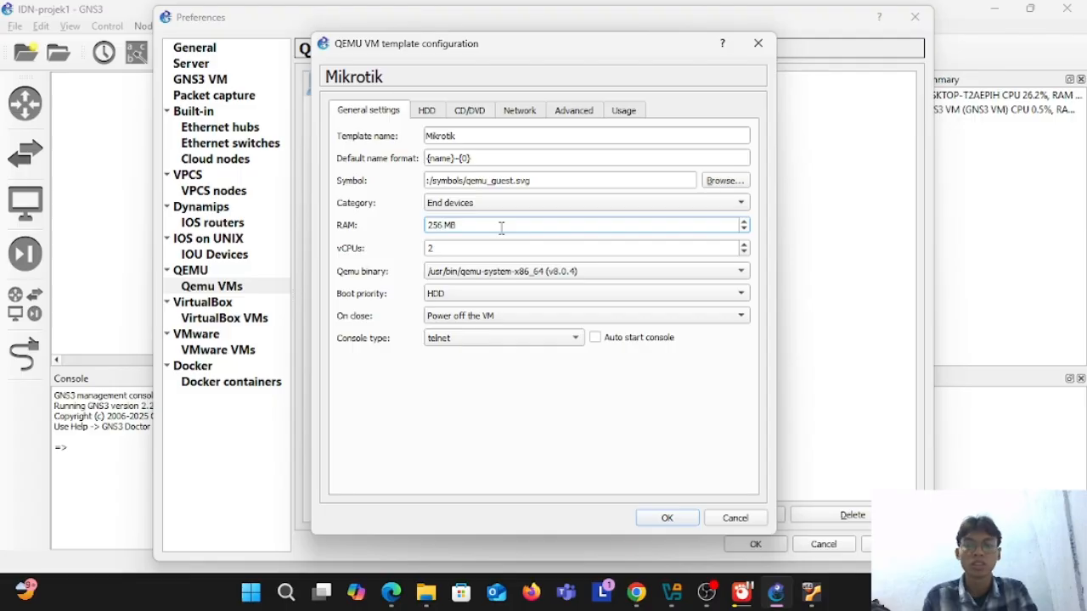
{"action": "left_click", "coordinate": [666, 519]}
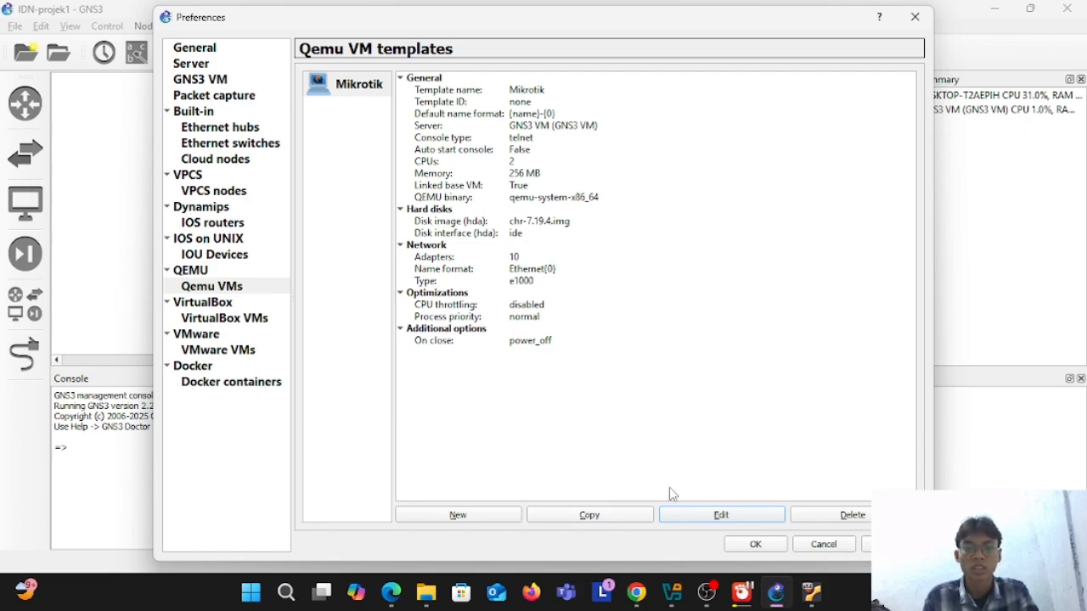
Step: Change the Mikrotik template's symbol to the Classic router symbol and save the configuration
{"action": "left_click", "coordinate": [732, 518]}
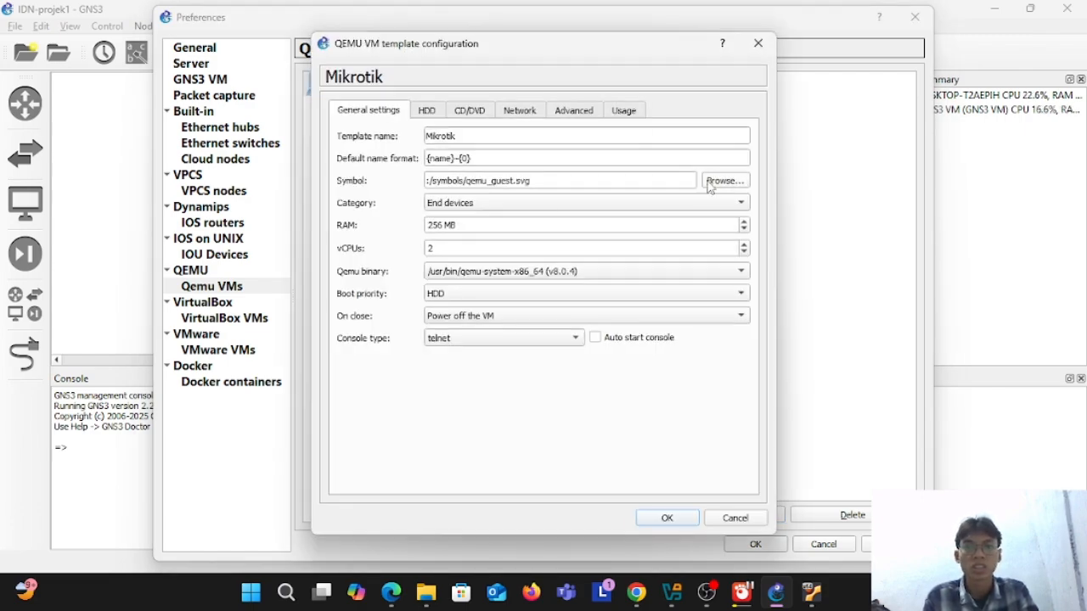
{"action": "left_click", "coordinate": [713, 186]}
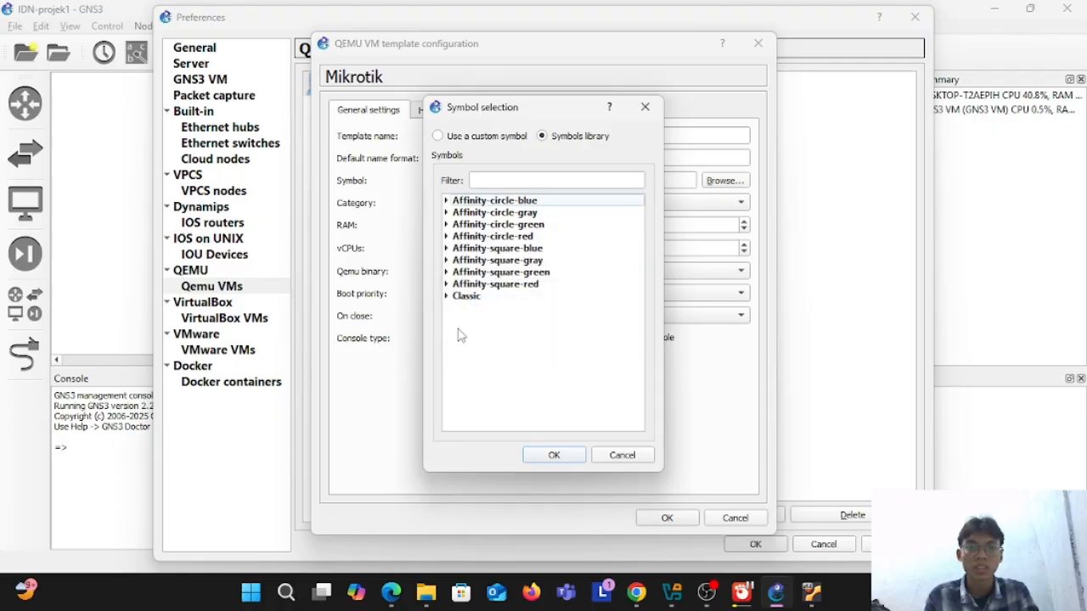
{"action": "left_click", "coordinate": [472, 297]}
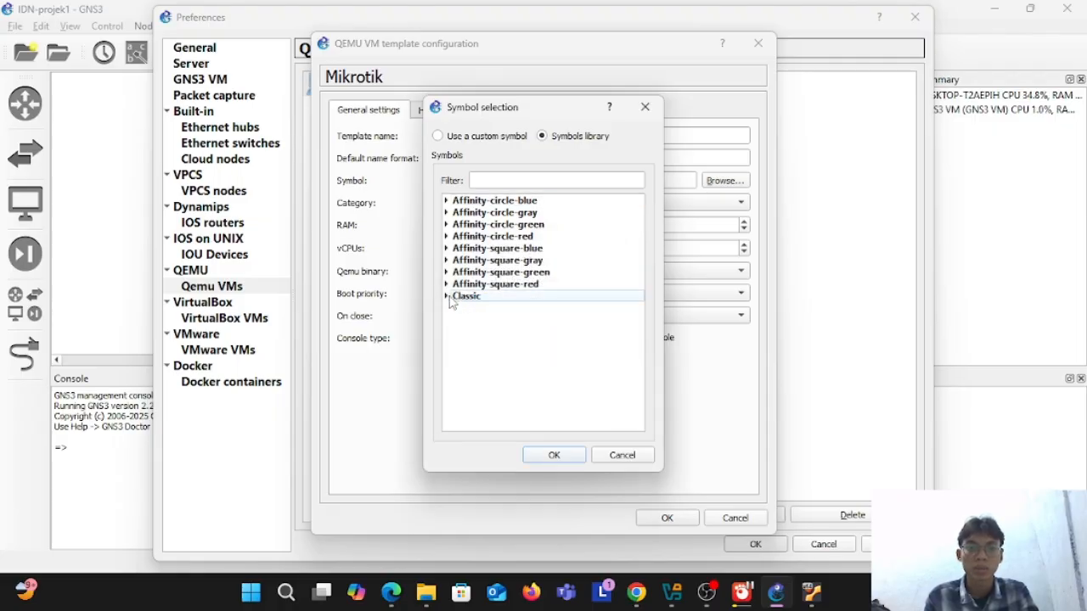
{"action": "left_click", "coordinate": [446, 296]}
{"action": "scroll", "coordinate": [592, 367], "scroll_direction": "down", "scroll_amount": 1}
{"action": "scroll", "coordinate": [592, 367], "scroll_direction": "down", "scroll_amount": 5}
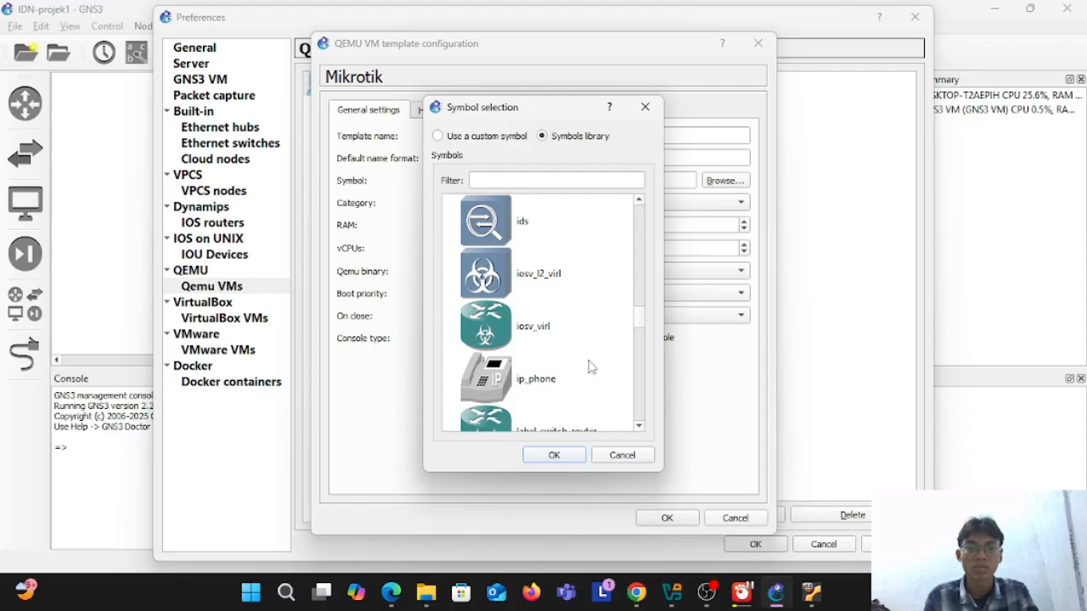
{"action": "scroll", "coordinate": [592, 366], "scroll_direction": "down", "scroll_amount": 3}
{"action": "scroll", "coordinate": [592, 366], "scroll_direction": "down", "scroll_amount": 4}
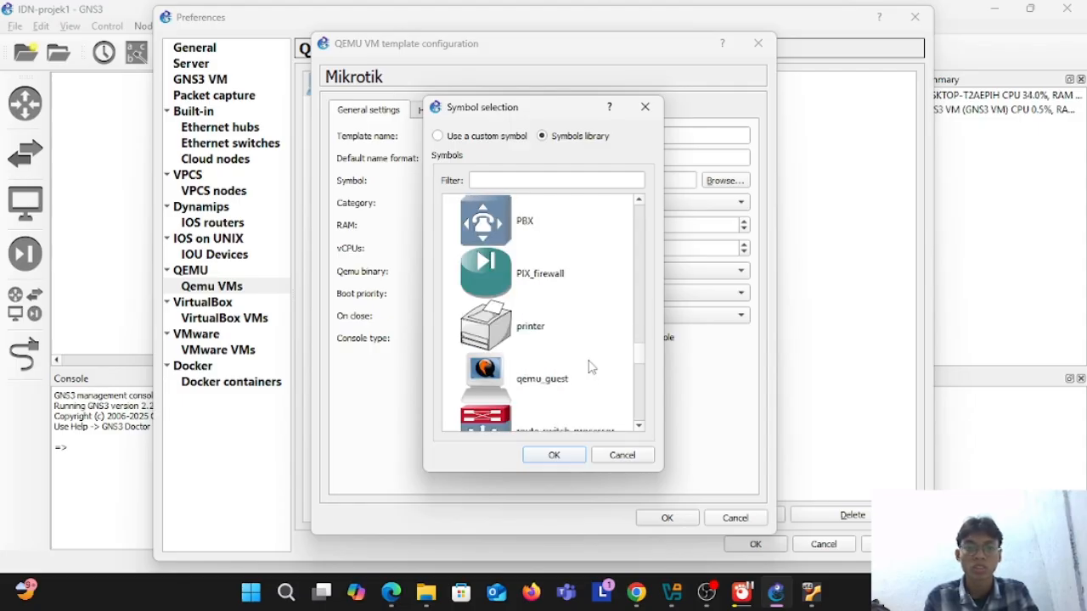
{"action": "scroll", "coordinate": [592, 367], "scroll_direction": "down", "scroll_amount": 3}
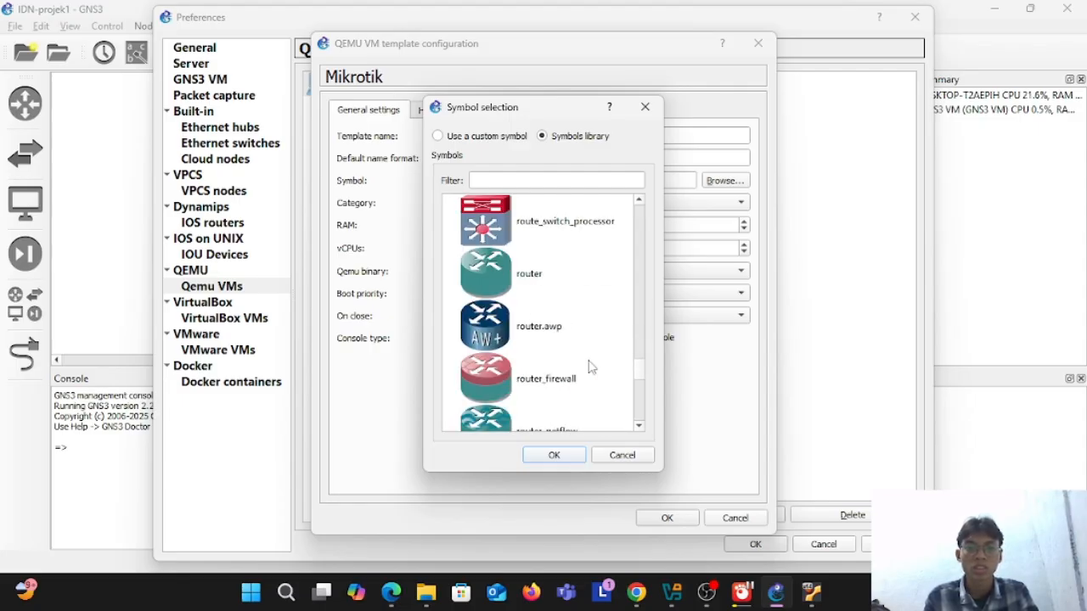
{"action": "left_click", "coordinate": [520, 282]}
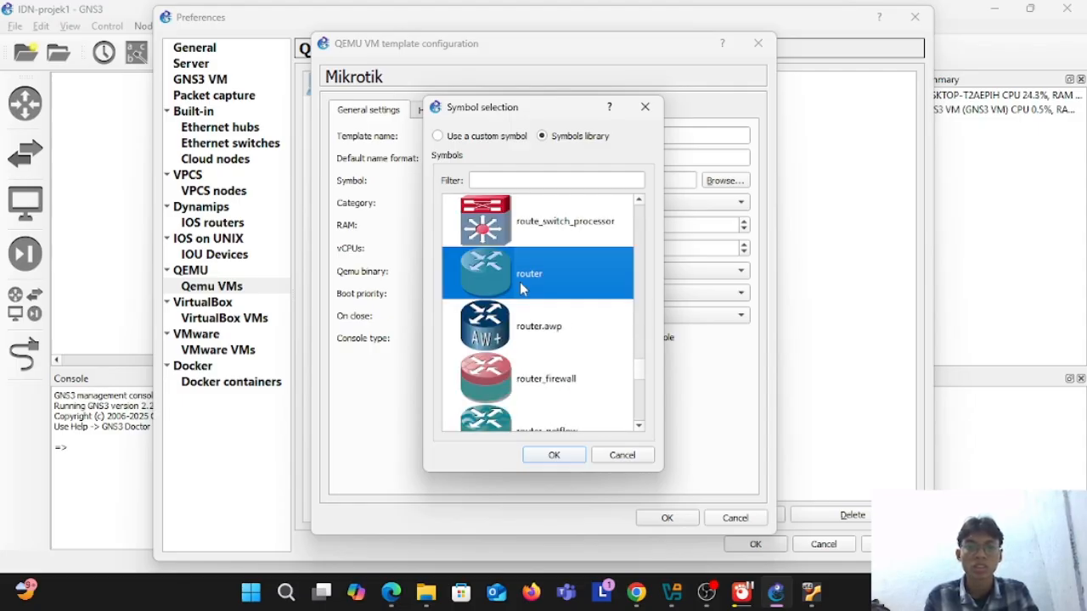
{"action": "left_click", "coordinate": [554, 454]}
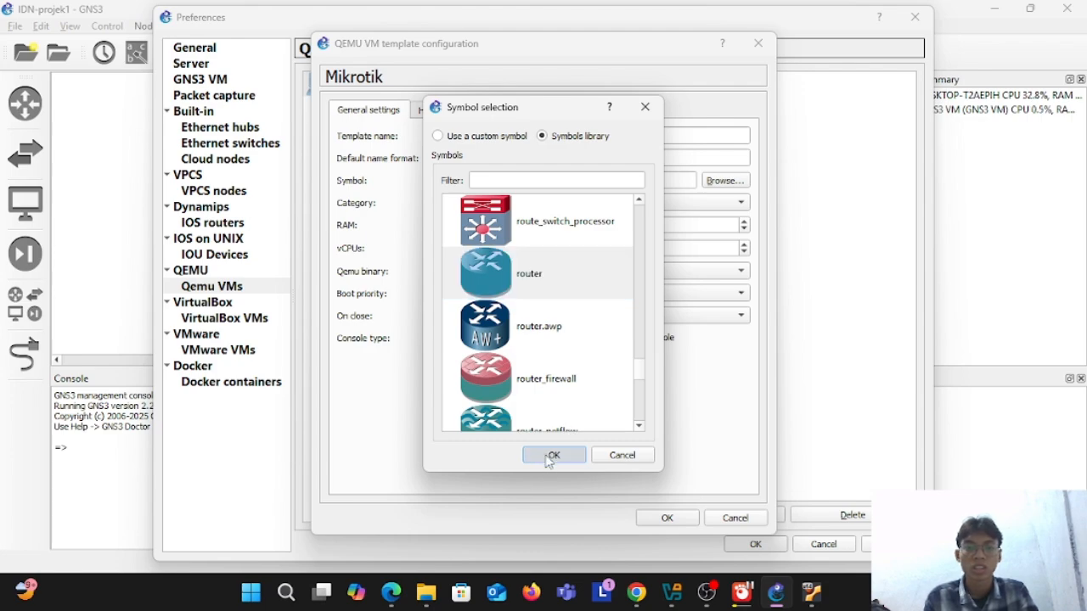
{"action": "left_click", "coordinate": [670, 520]}
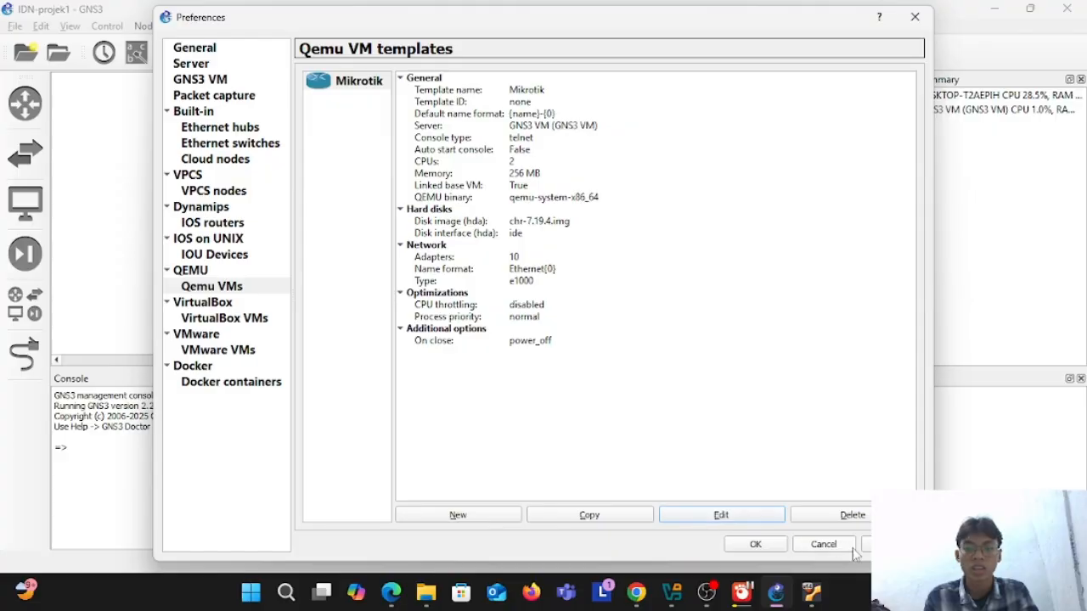
Step: Save the preferences and display the list of all available devices
{"action": "left_click", "coordinate": [754, 548]}
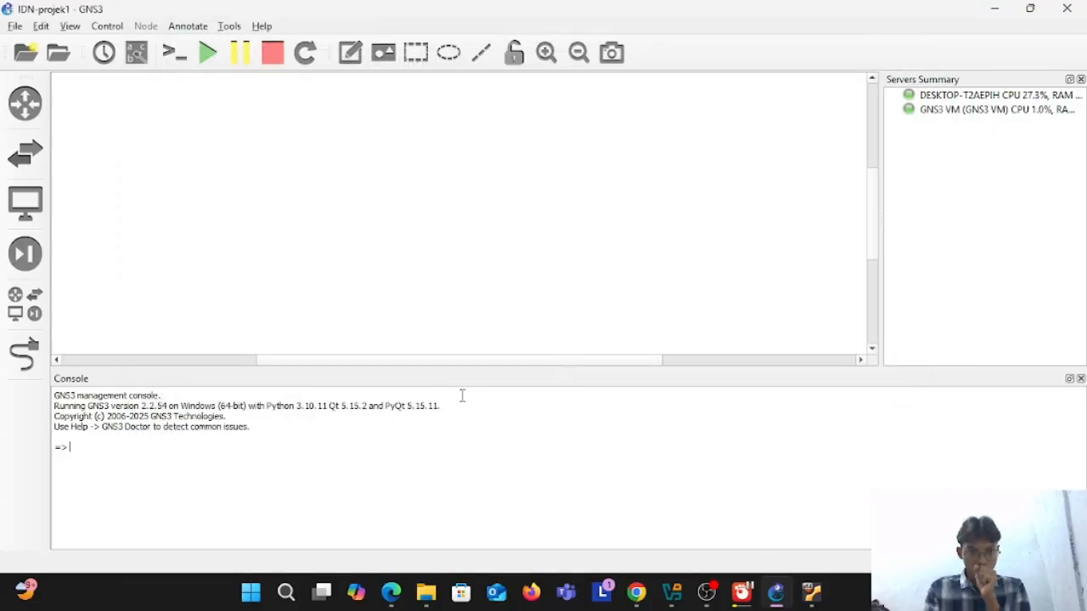
{"action": "left_click", "coordinate": [24, 304]}
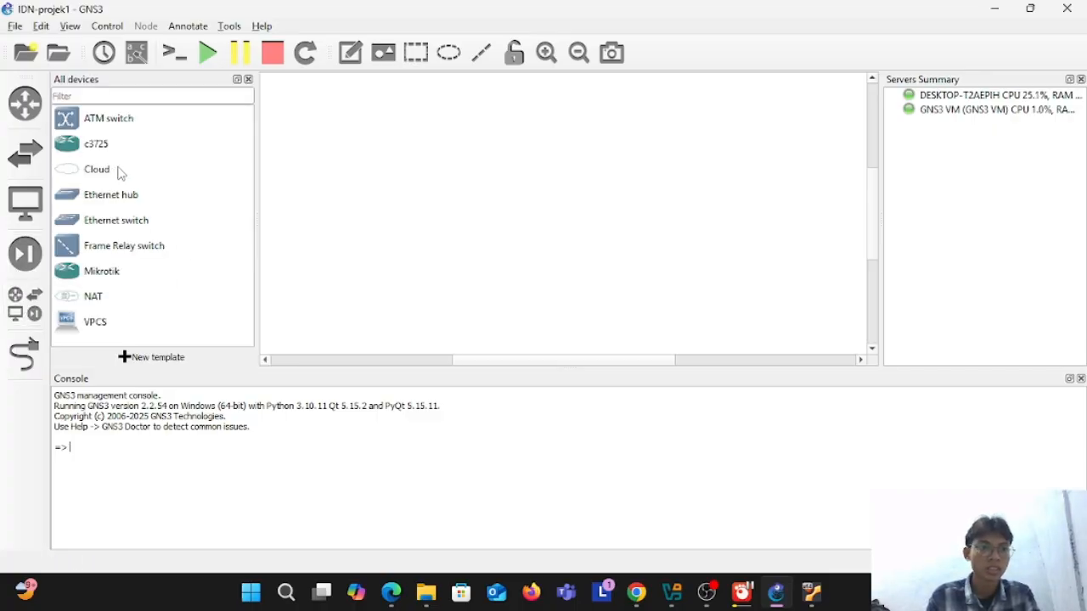
Step: Check the routers and all-devices lists, and delete the existing c3725 template from the IOS router preferences
{"action": "left_click", "coordinate": [25, 106]}
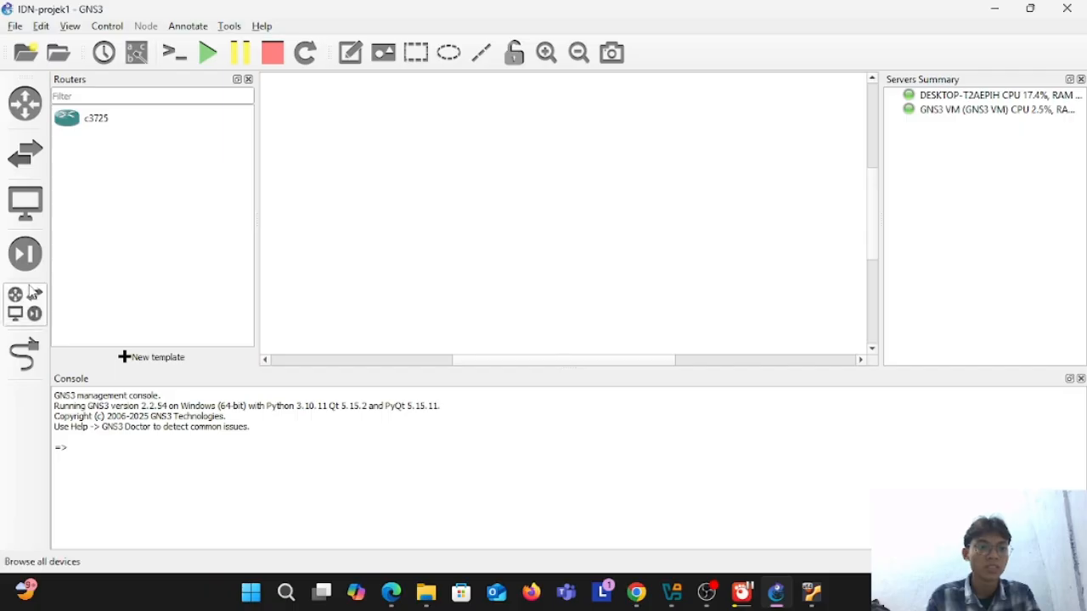
{"action": "left_click", "coordinate": [34, 294]}
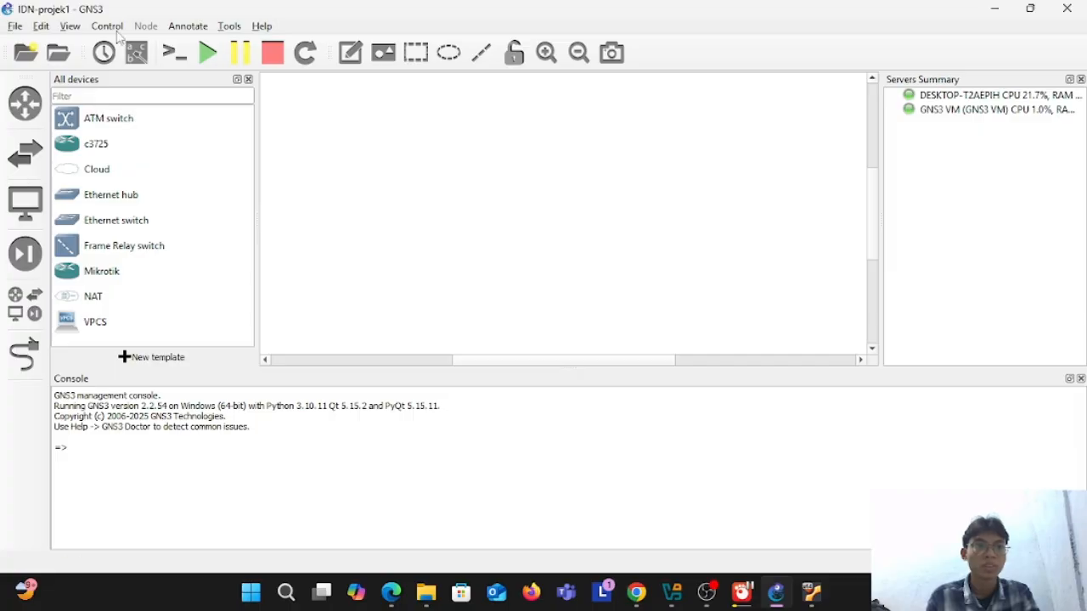
{"action": "left_click", "coordinate": [48, 30]}
{"action": "left_click", "coordinate": [64, 101]}
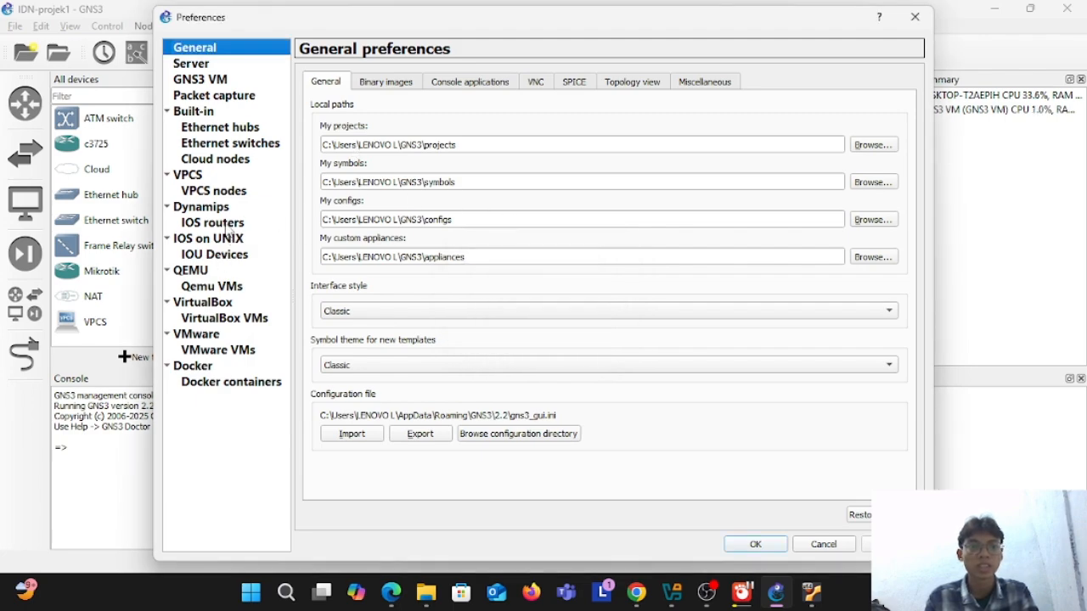
{"action": "left_click", "coordinate": [225, 224]}
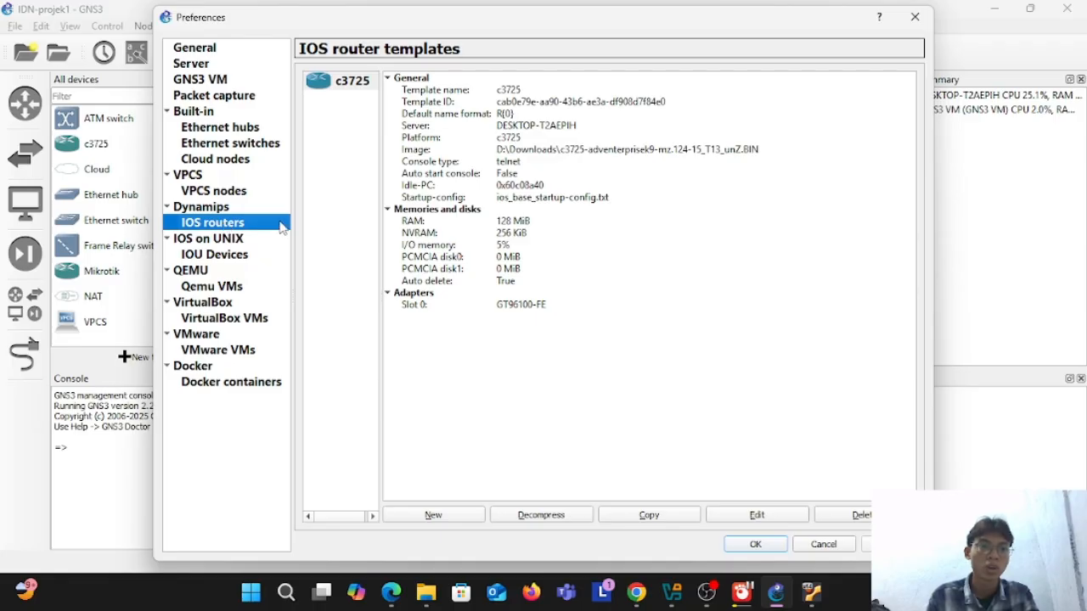
{"action": "left_click", "coordinate": [849, 516]}
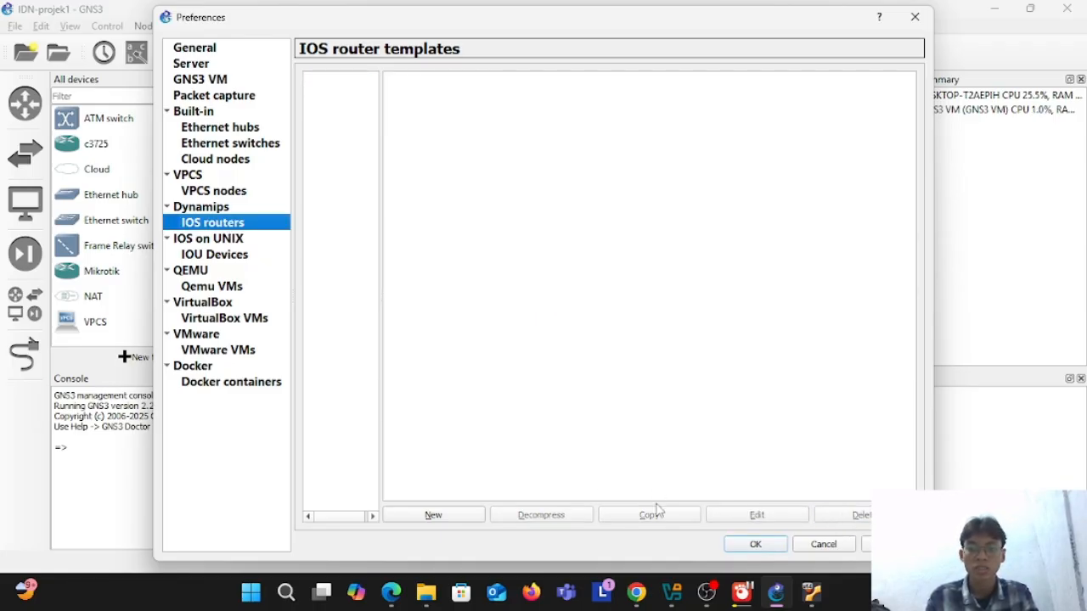
Step: Create a new IOS router template that runs on the GNS3 VM with the image c3725-adventerprisek9-mz.124-15_T13_unZ.BIN
{"action": "left_click", "coordinate": [435, 516]}
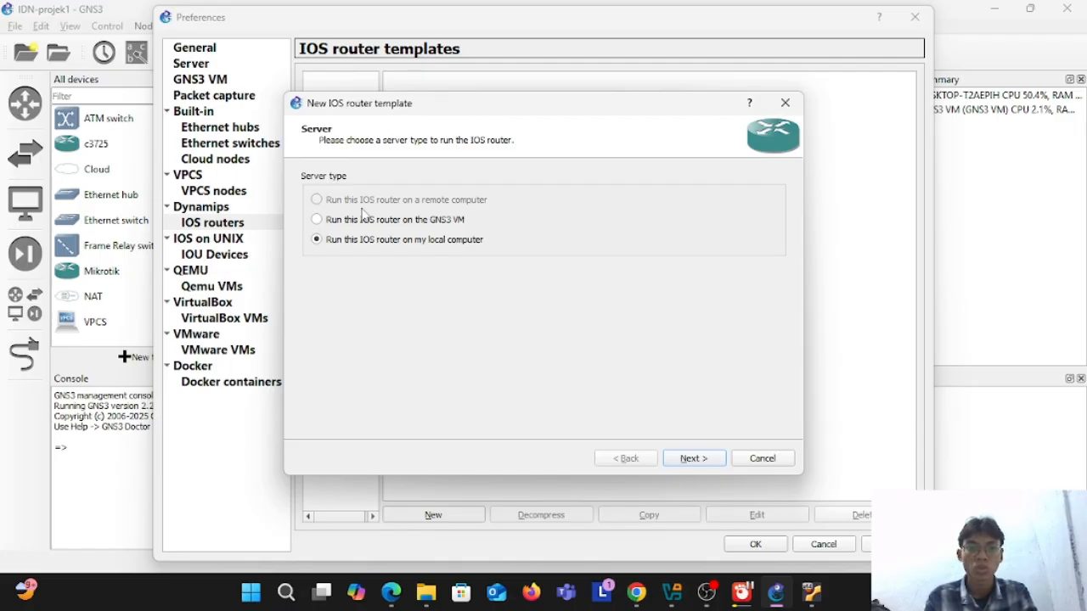
{"action": "left_click", "coordinate": [711, 459]}
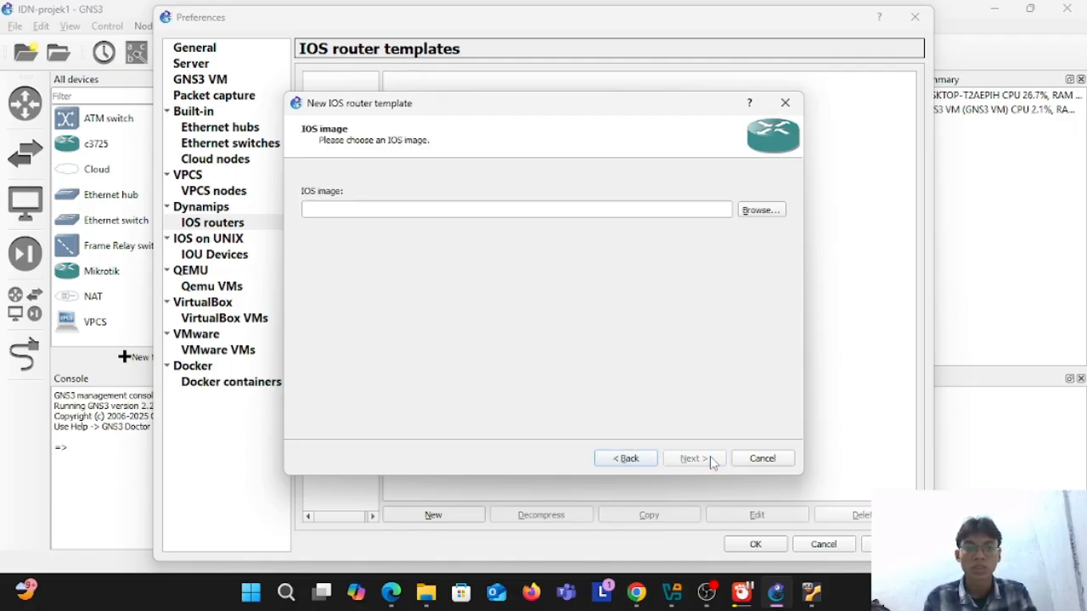
{"action": "left_click", "coordinate": [764, 211]}
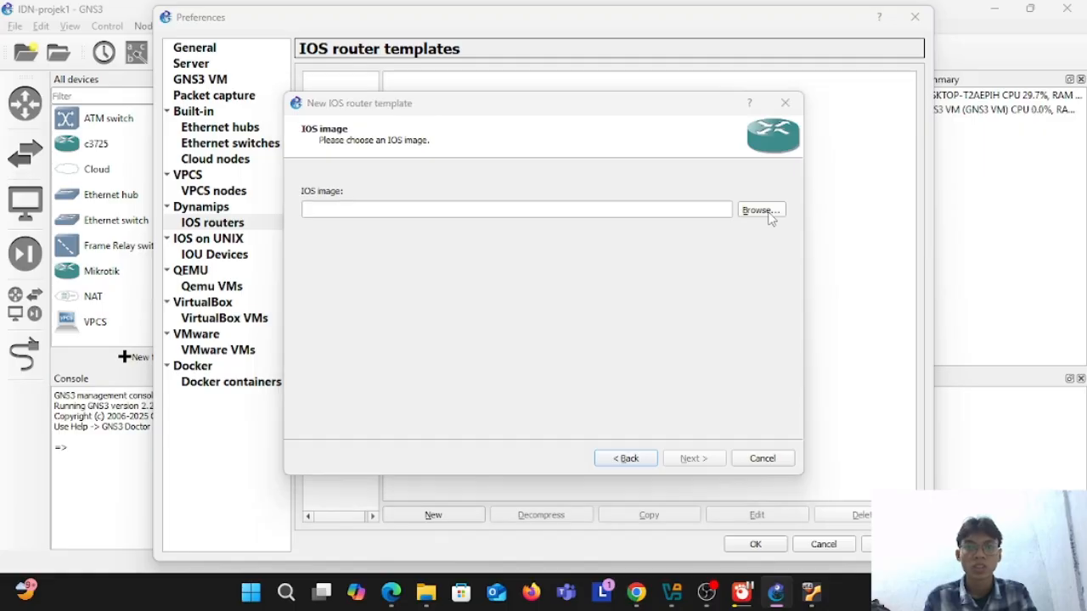
{"action": "left_click", "coordinate": [533, 244]}
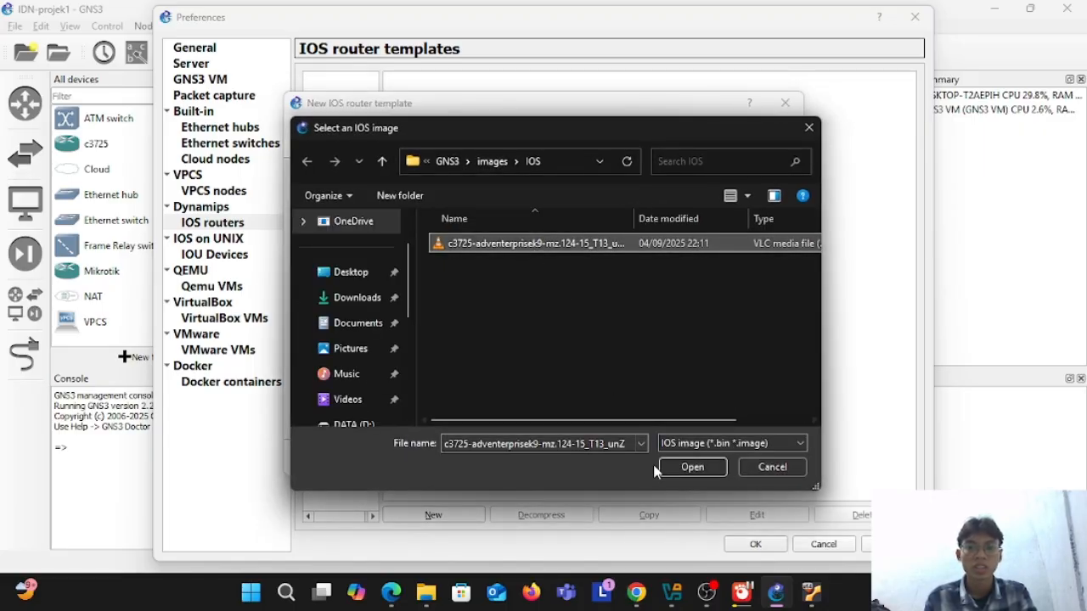
{"action": "left_click", "coordinate": [681, 469]}
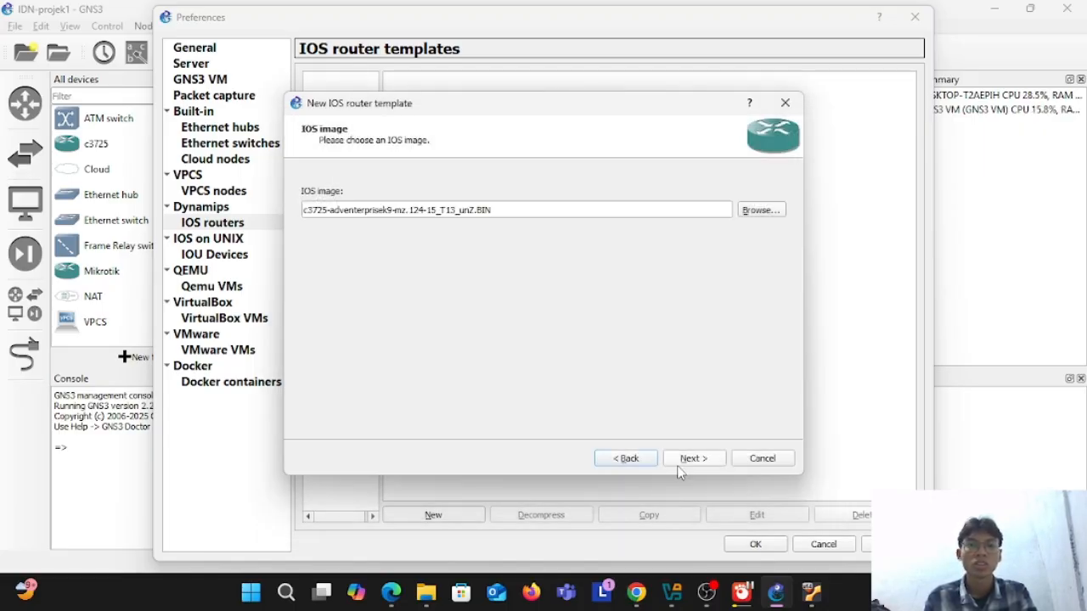
{"action": "left_click", "coordinate": [694, 463]}
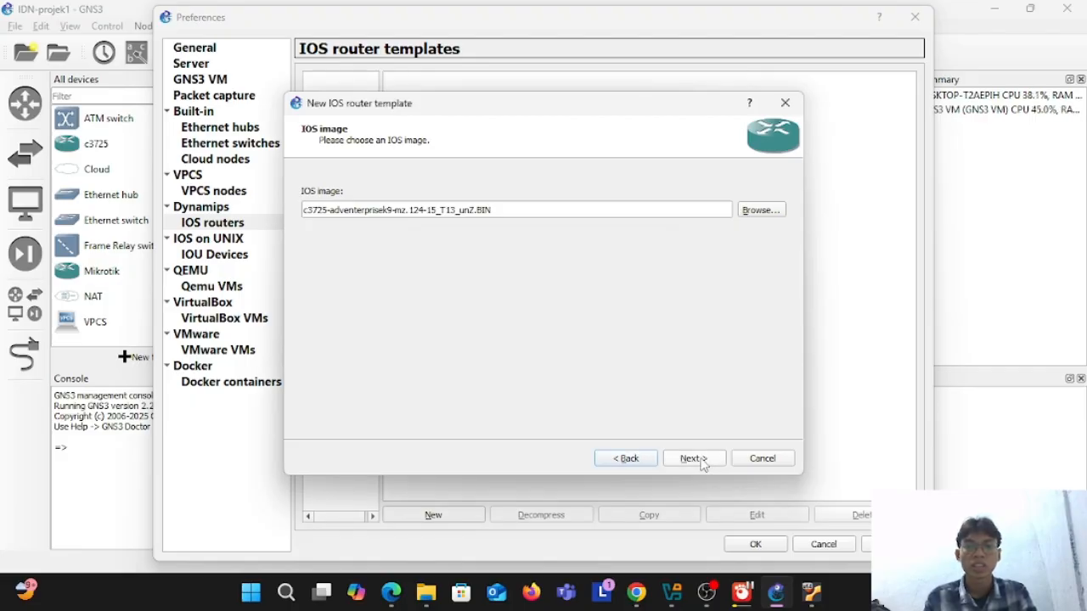
{"action": "left_click", "coordinate": [703, 463]}
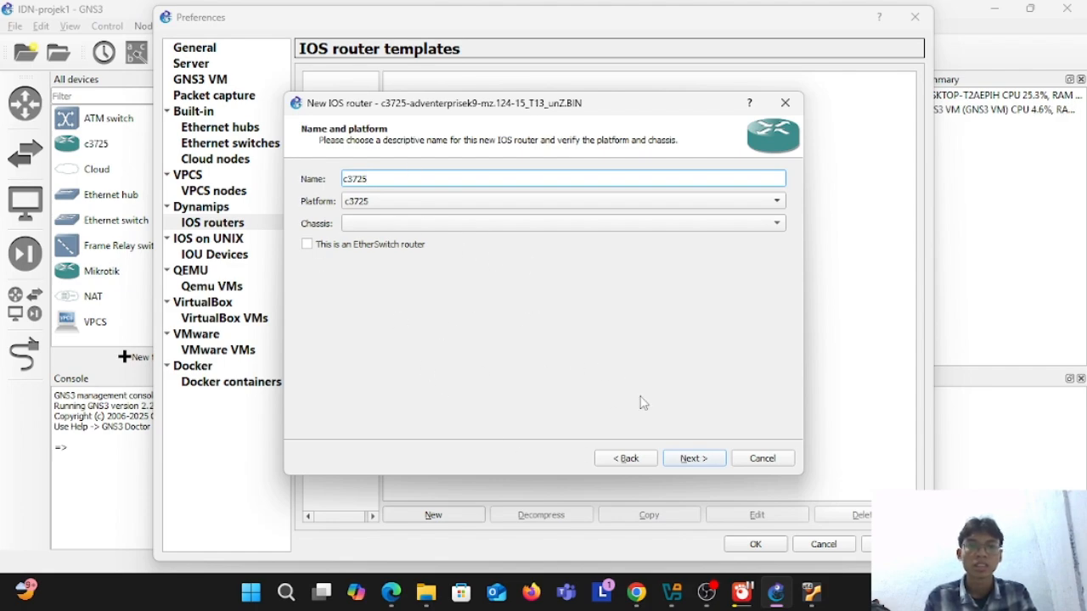
Step: Accept the name and platform c3725, 128 MiB of RAM, the GT96100-FE adapter in slot 0 and empty WIC modules
{"action": "left_click", "coordinate": [690, 459]}
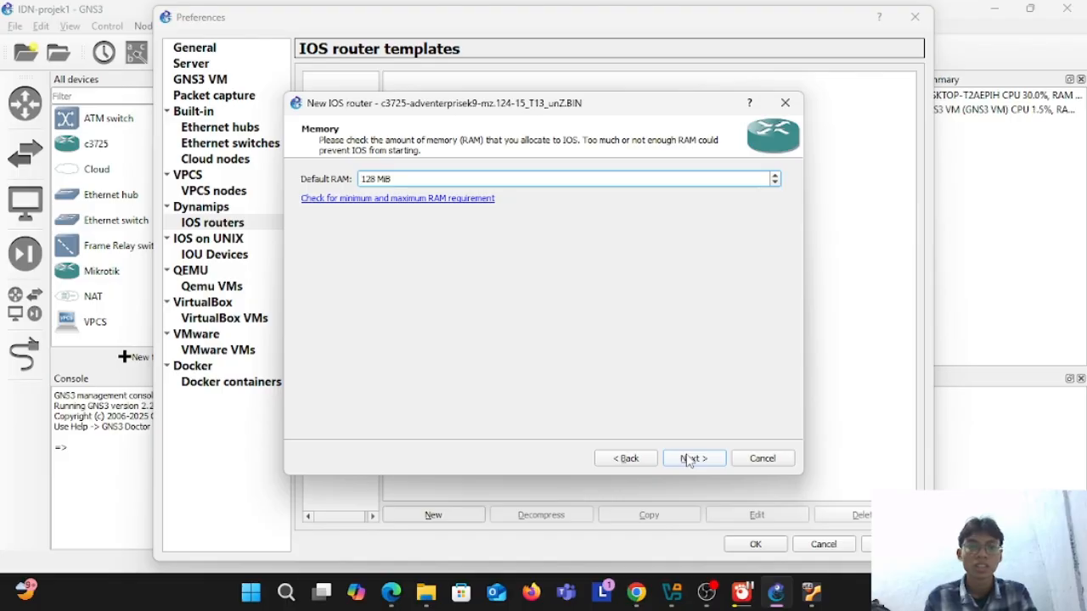
{"action": "left_click", "coordinate": [690, 459]}
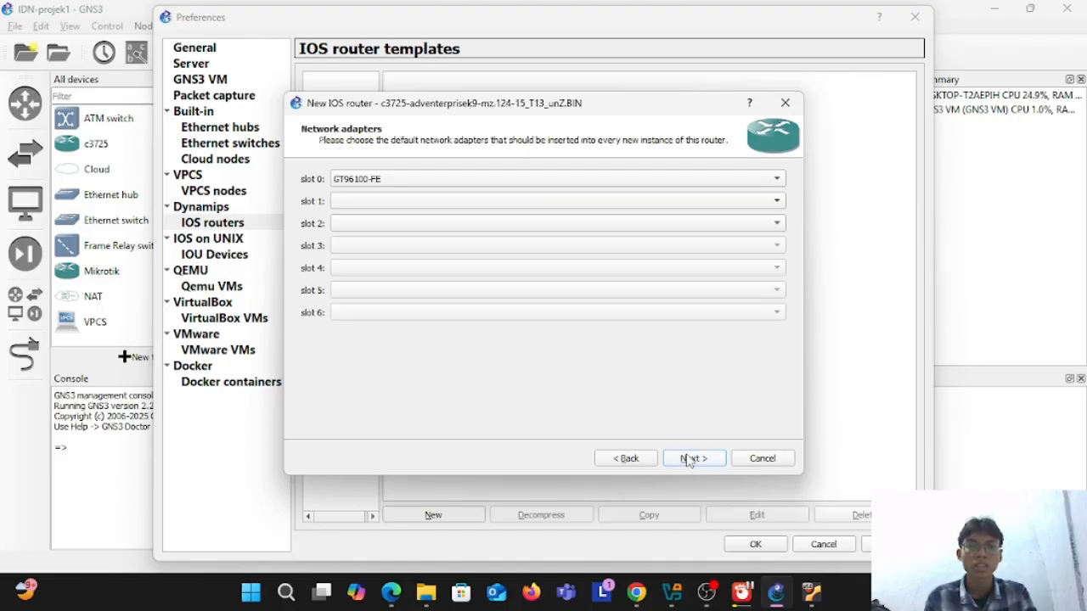
{"action": "left_click", "coordinate": [691, 459]}
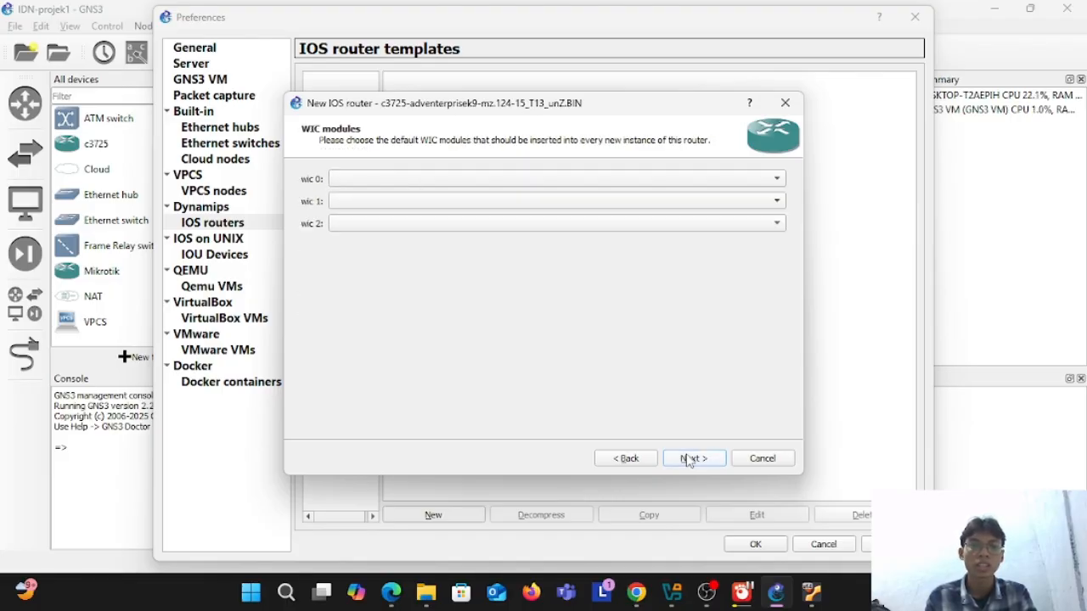
{"action": "left_click", "coordinate": [690, 459]}
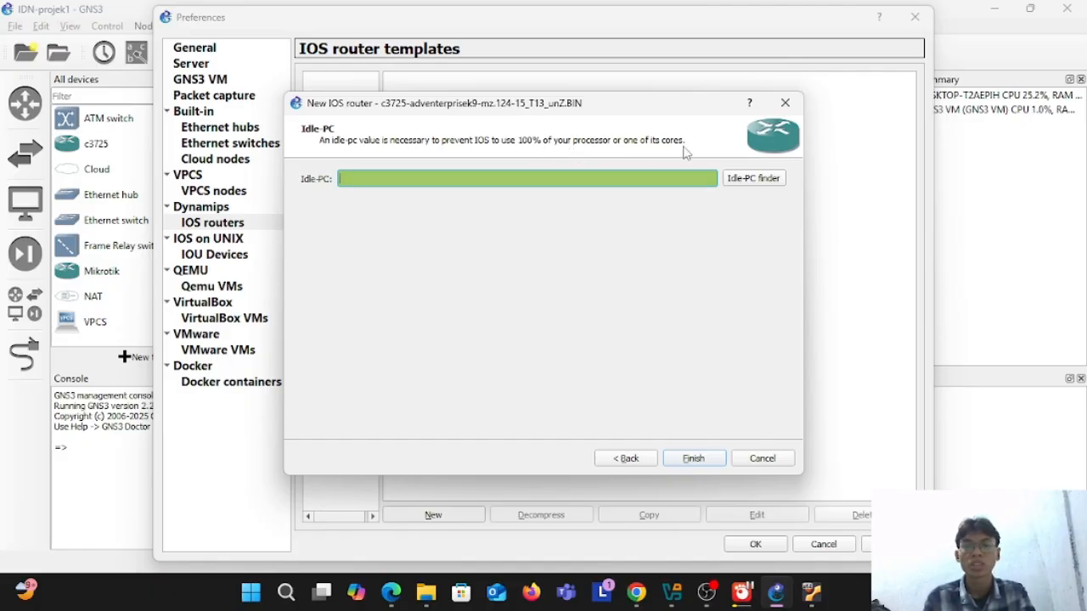
Step: Run the Idle-PC finder for the c3725 image and finish creating the template
{"action": "left_click", "coordinate": [754, 180]}
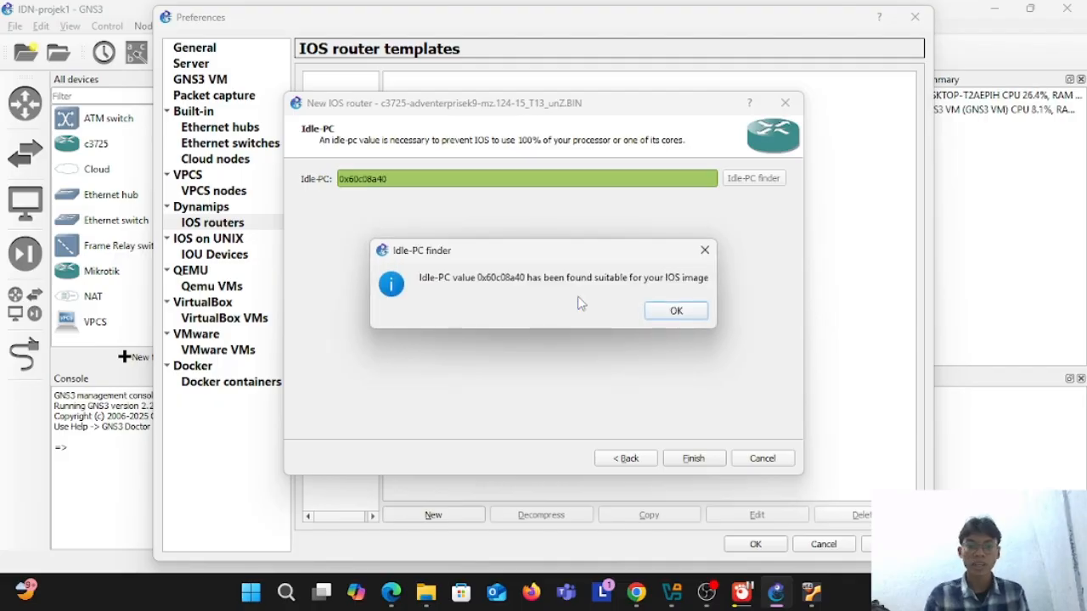
{"action": "left_click", "coordinate": [666, 313]}
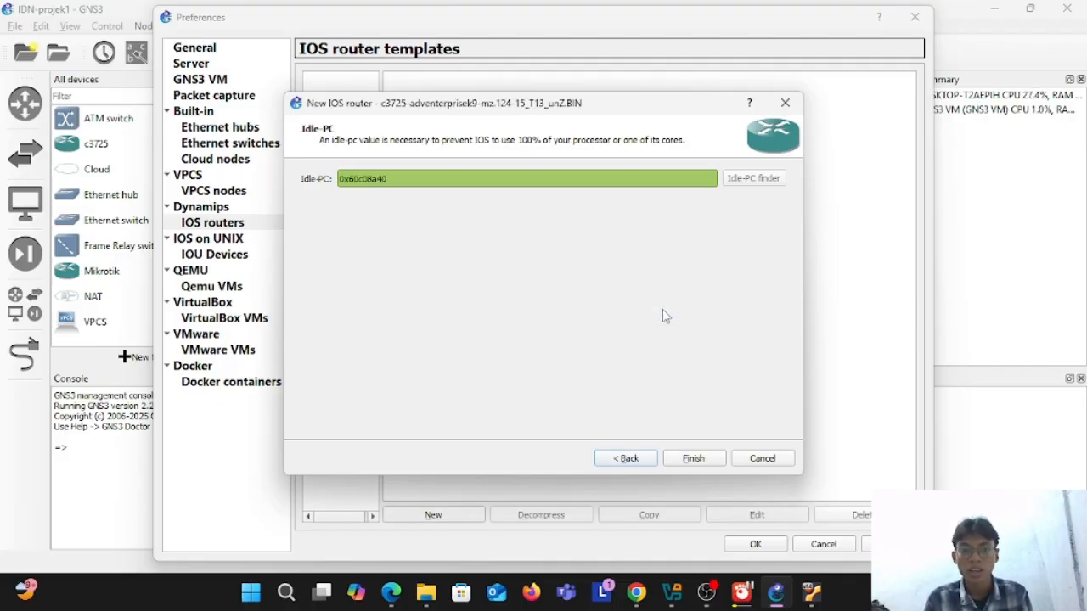
{"action": "left_click", "coordinate": [694, 458]}
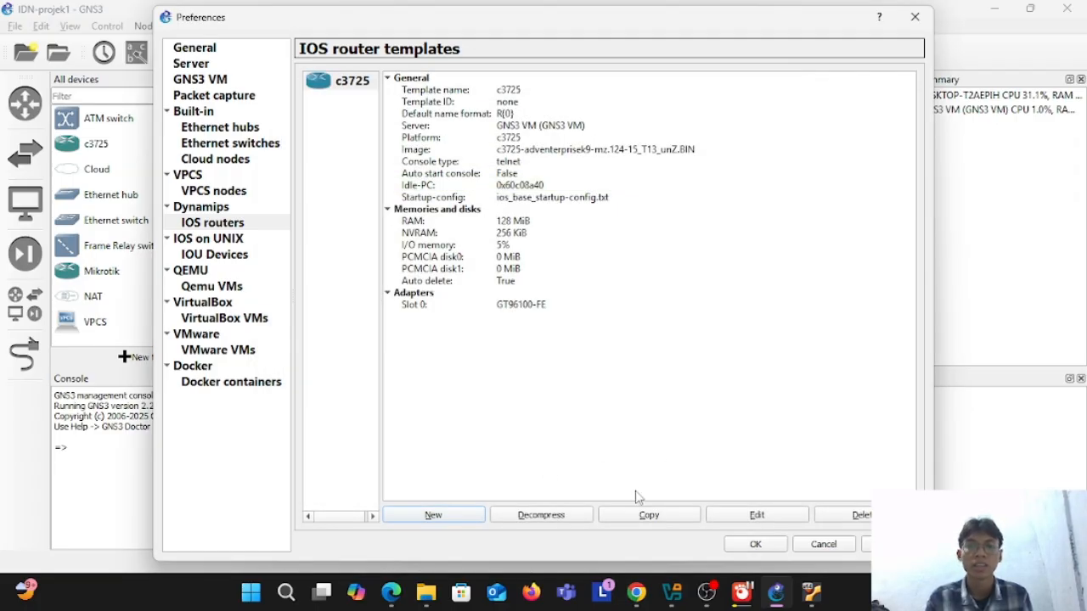
Step: Review the c3725 template's general, memory, slot, advanced and usage settings, accept them and save the preferences
{"action": "left_click", "coordinate": [750, 519]}
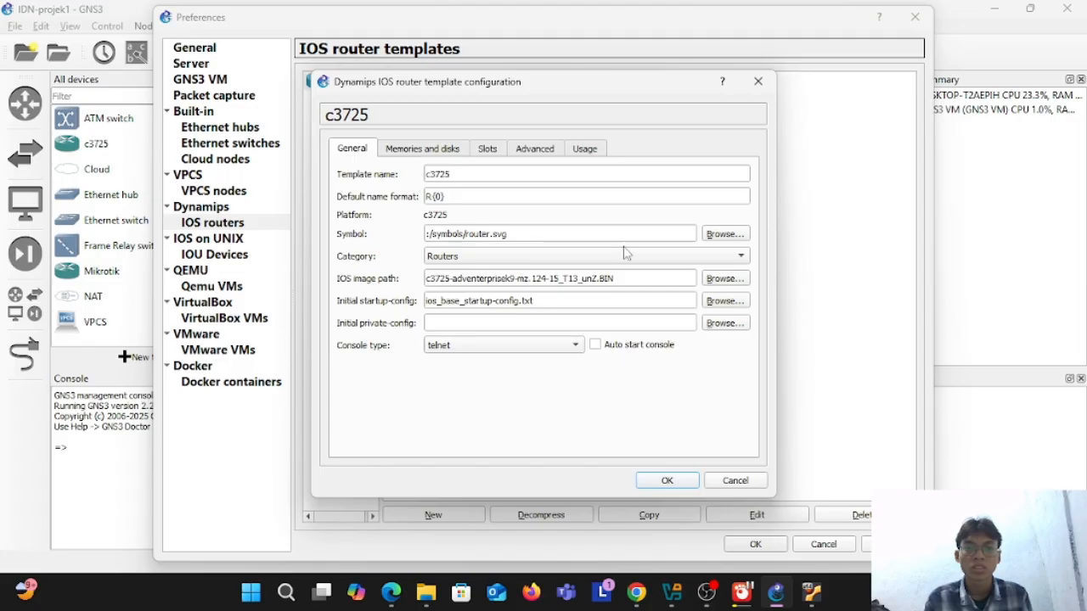
{"action": "left_click", "coordinate": [444, 151]}
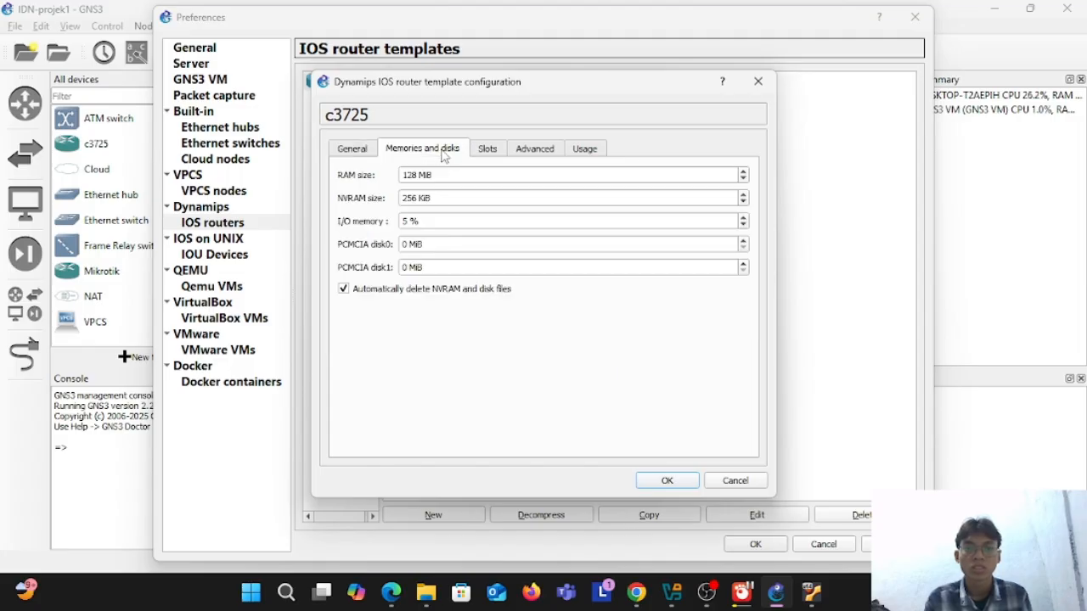
{"action": "left_click", "coordinate": [491, 151]}
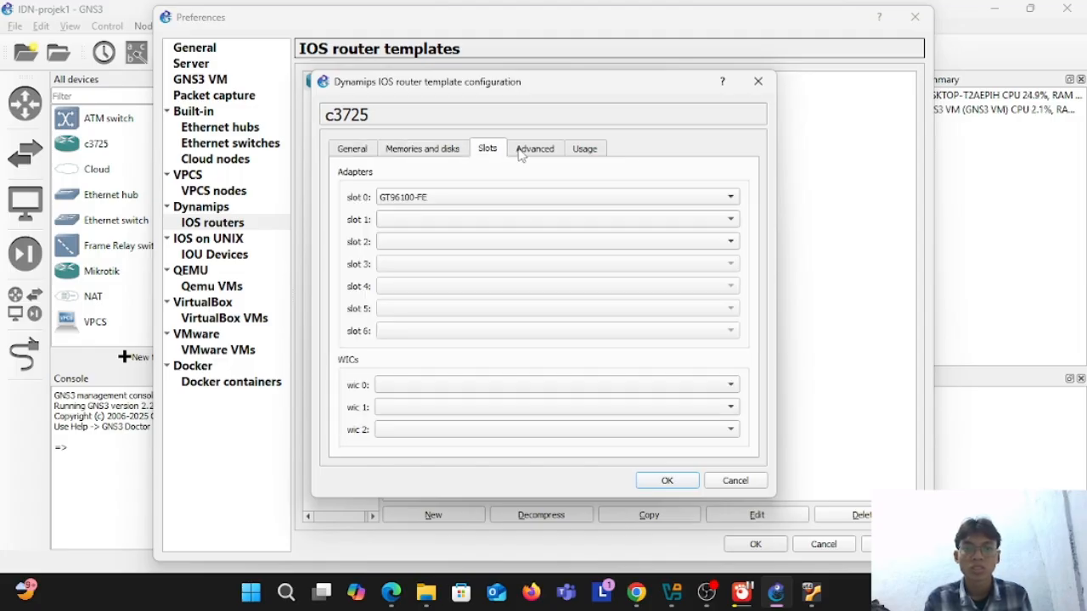
{"action": "left_click", "coordinate": [521, 151]}
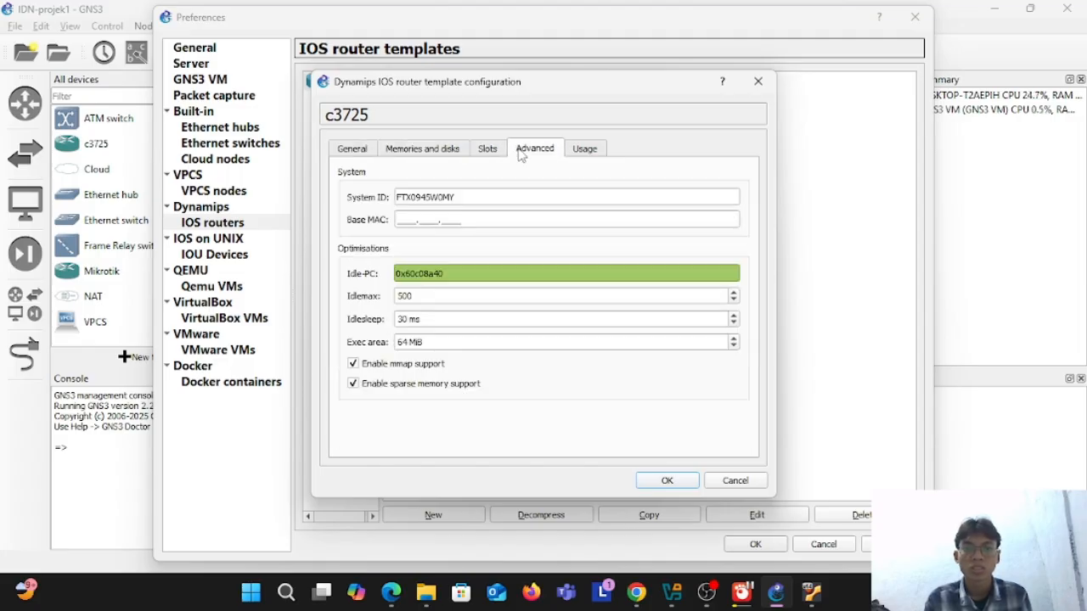
{"action": "left_click", "coordinate": [580, 154]}
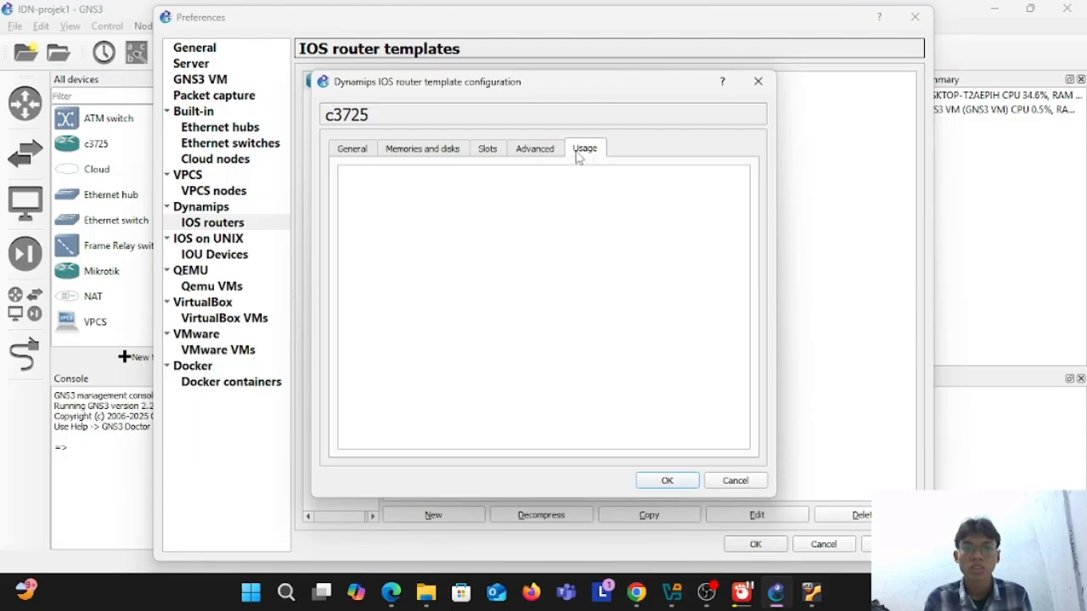
{"action": "left_click", "coordinate": [403, 154]}
{"action": "left_click", "coordinate": [362, 153]}
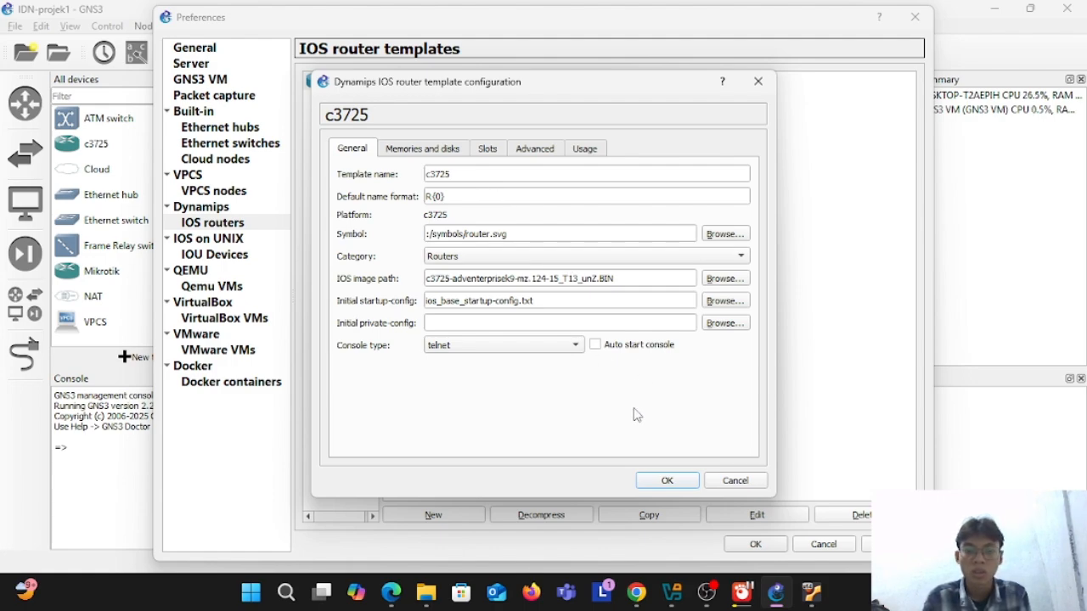
{"action": "left_click", "coordinate": [668, 481]}
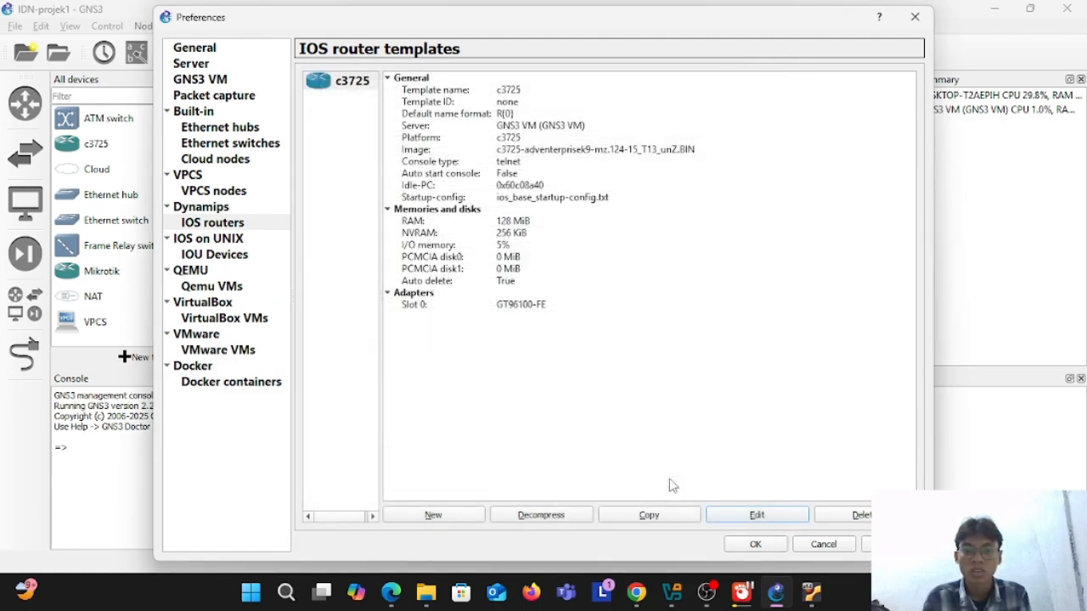
{"action": "left_click", "coordinate": [774, 546]}
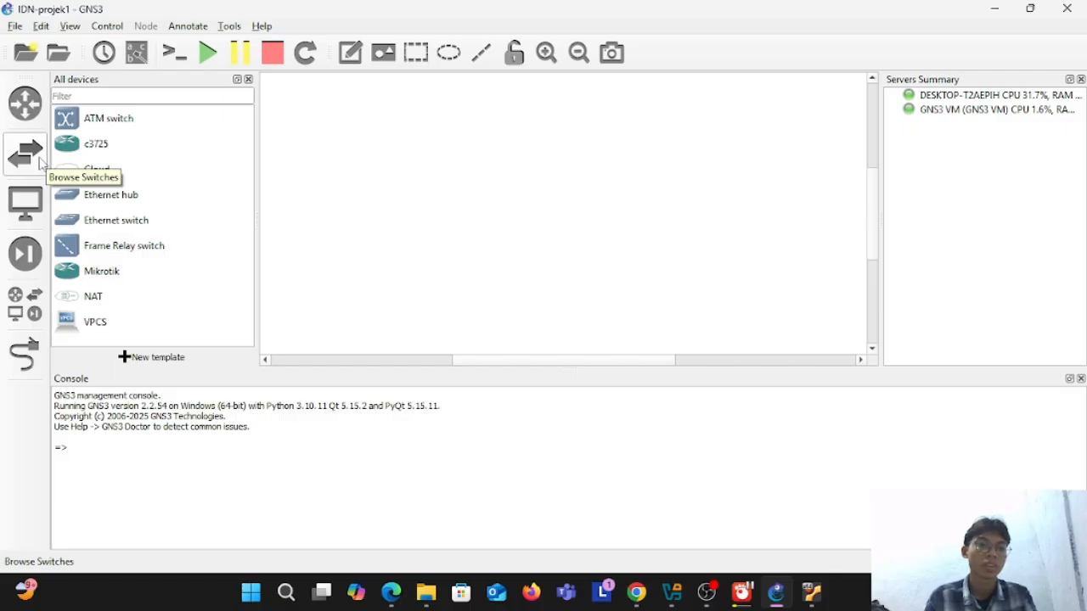
Step: Place a c3725 router on the right side of the workspace and a Mikrotik router on its left
{"action": "left_click", "coordinate": [25, 102]}
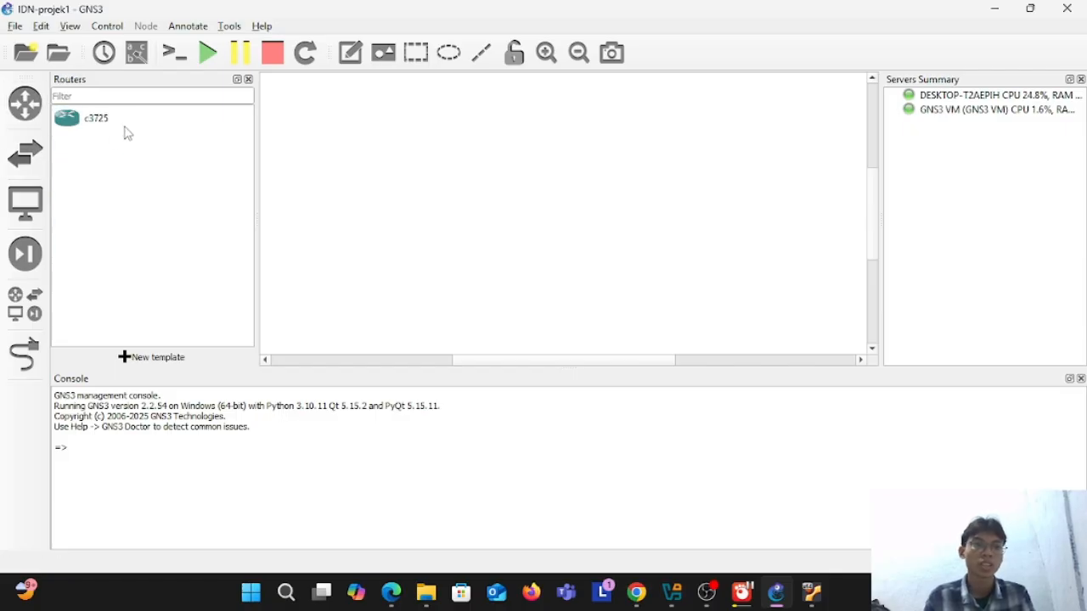
{"action": "left_click", "coordinate": [92, 125]}
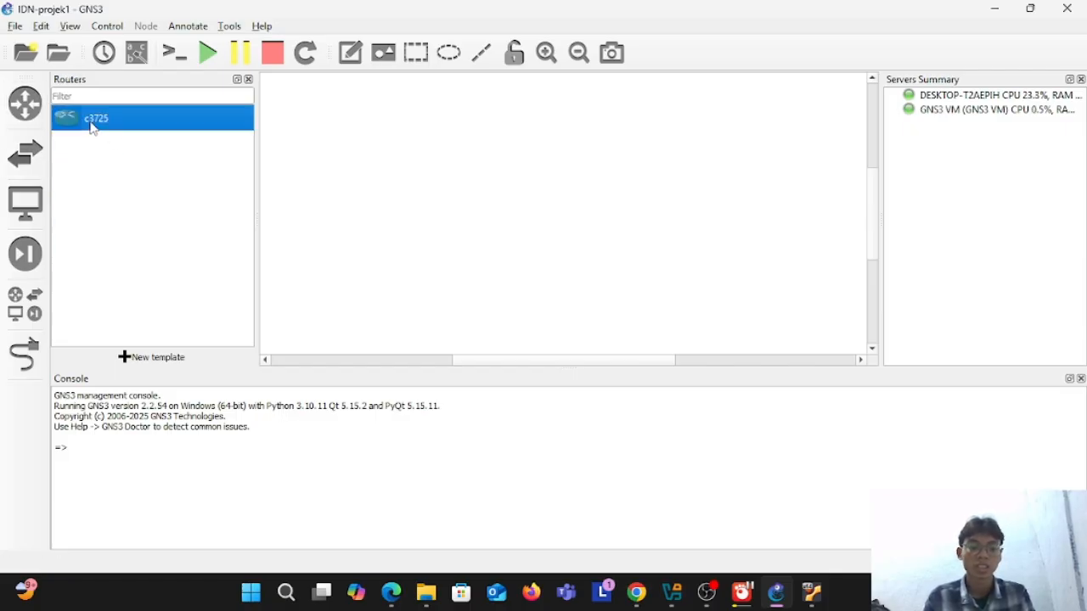
{"action": "left_click_drag", "start_coordinate": [92, 125], "coordinate": [716, 168]}
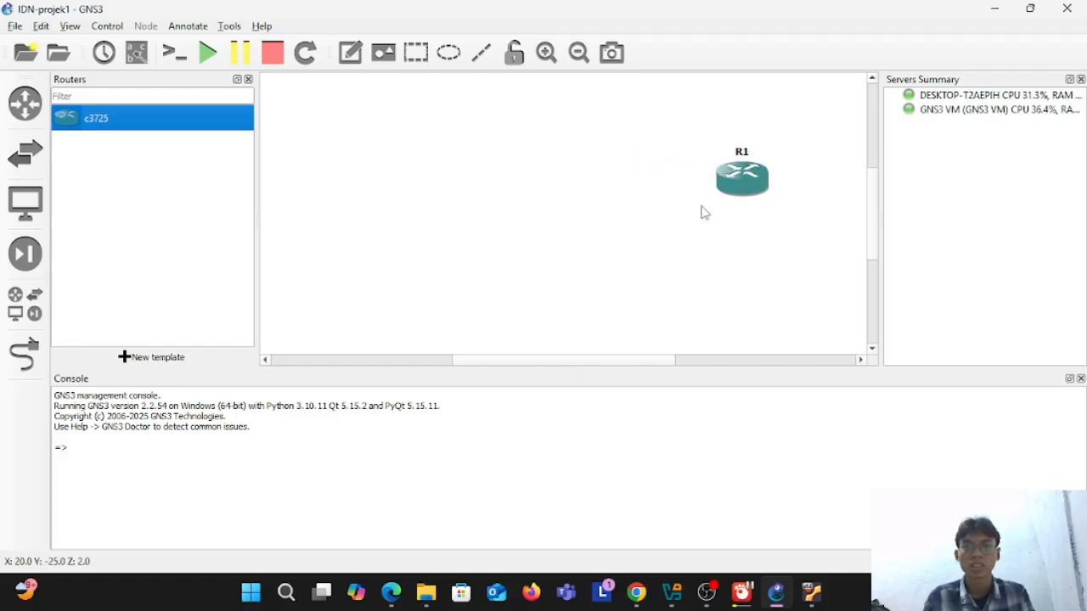
{"action": "left_click", "coordinate": [24, 304]}
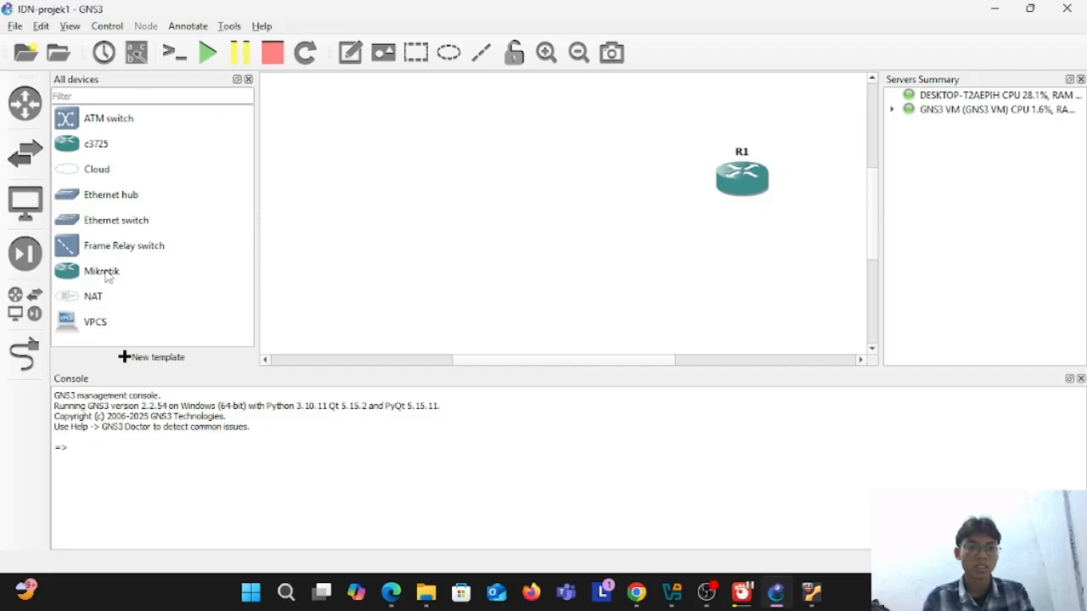
{"action": "left_click_drag", "start_coordinate": [106, 274], "coordinate": [427, 163]}
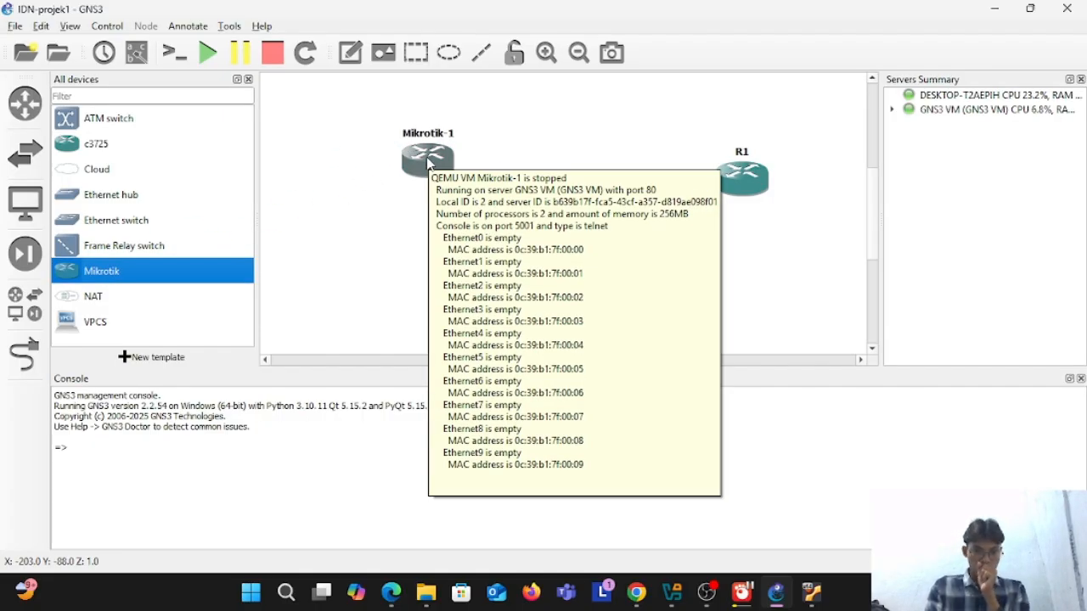
Step: Place a VPCS node below the Mikrotik-1 router, hosted on the GNS3 VM server
{"action": "left_click", "coordinate": [97, 323]}
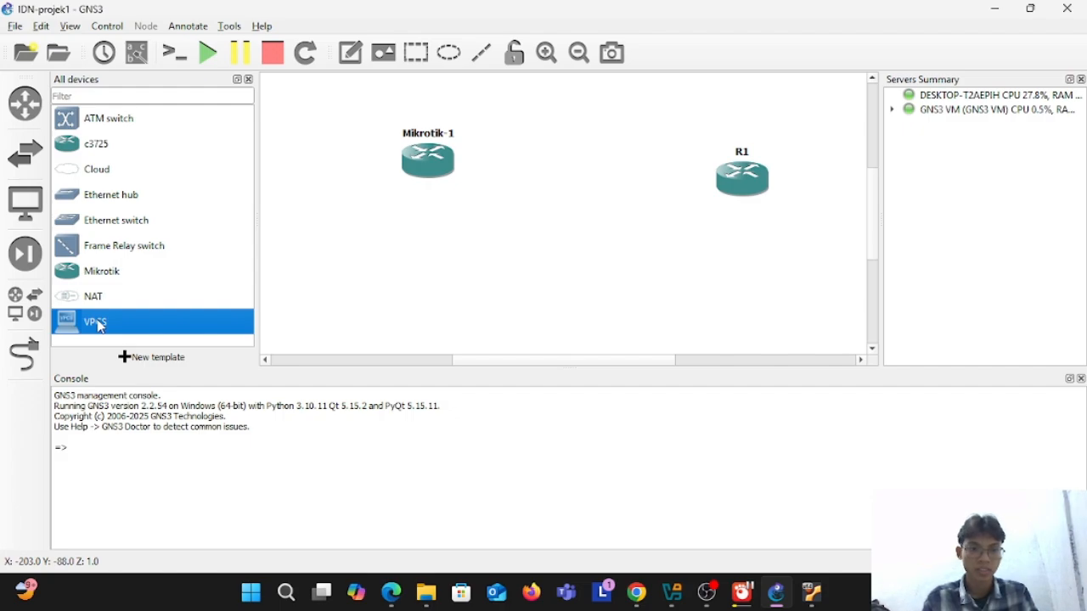
{"action": "left_click_drag", "start_coordinate": [97, 324], "coordinate": [434, 272]}
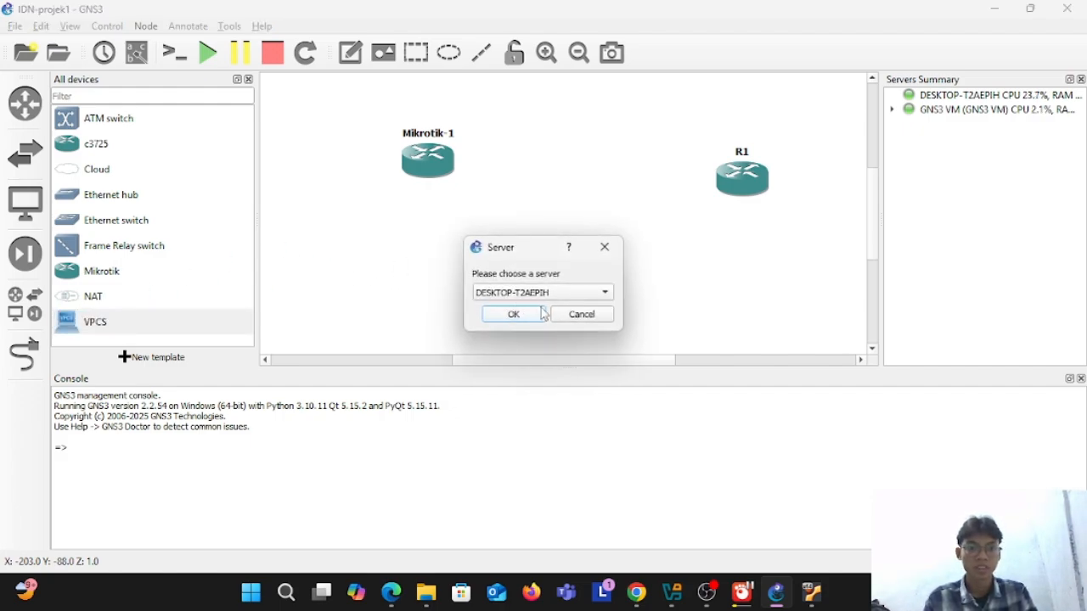
{"action": "left_click", "coordinate": [580, 294]}
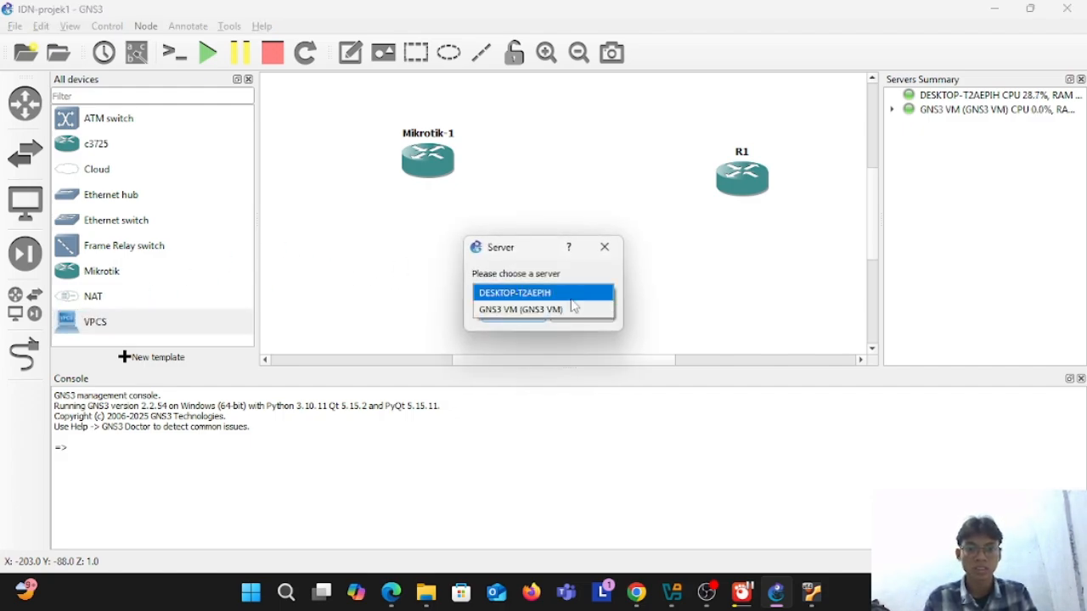
{"action": "left_click", "coordinate": [548, 309]}
{"action": "left_click", "coordinate": [528, 315]}
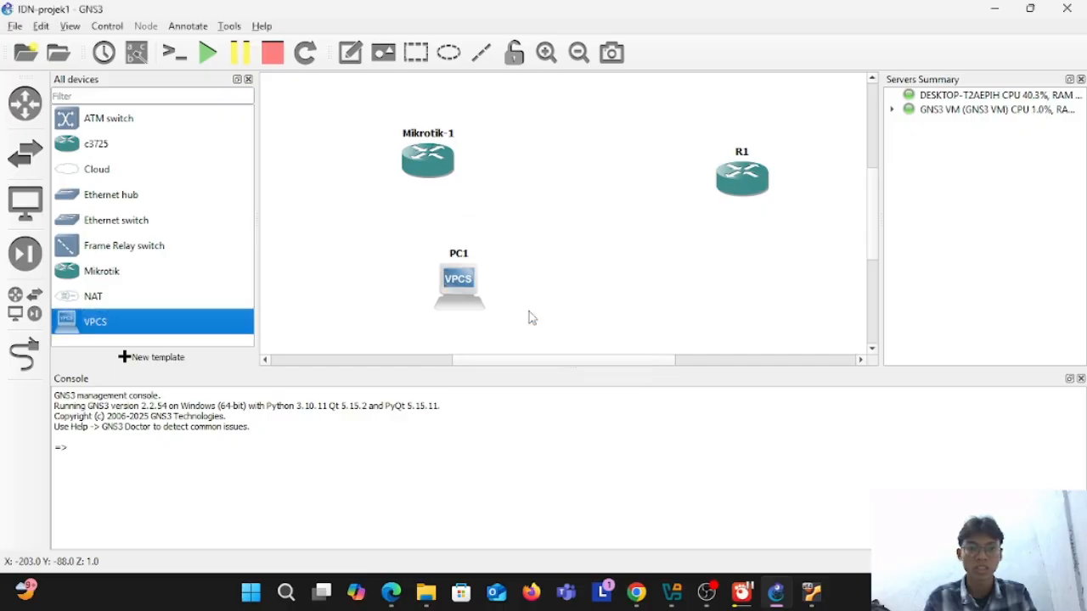
Step: Place a second VPCS node below router R1, also hosted on the GNS3 VM server
{"action": "left_click_drag", "start_coordinate": [118, 327], "coordinate": [739, 277]}
{"action": "left_click", "coordinate": [556, 294]}
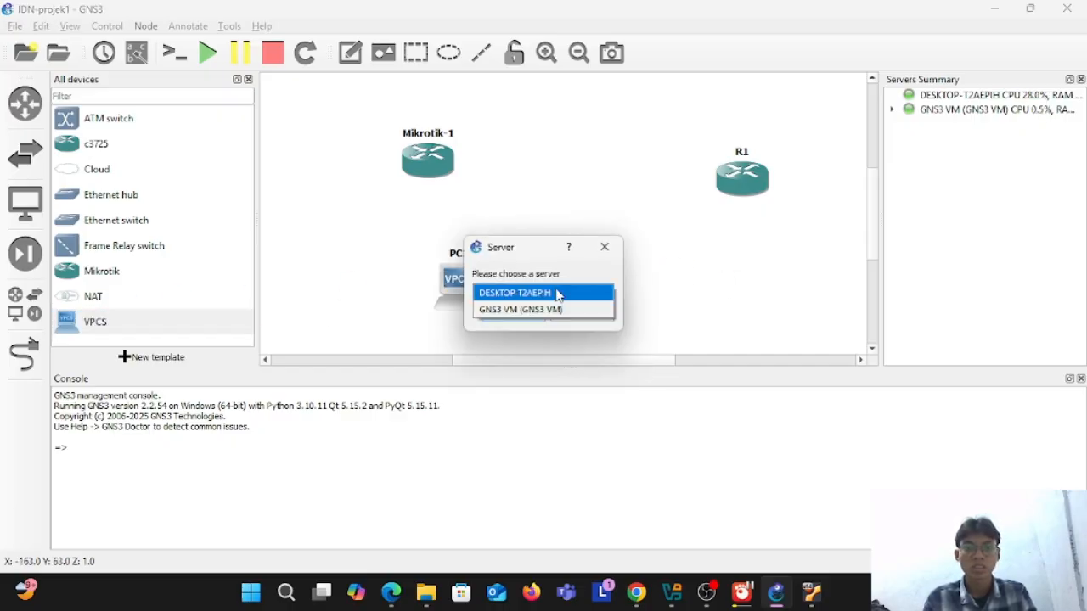
{"action": "left_click", "coordinate": [522, 309]}
{"action": "left_click", "coordinate": [518, 315]}
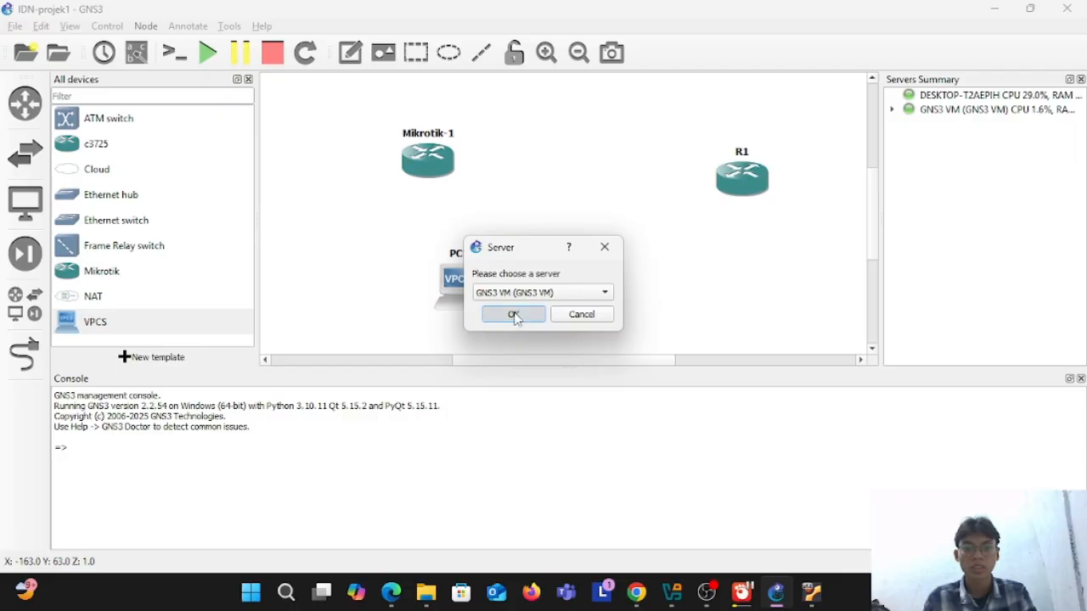
Step: Tidy the layout by moving PC2 under R1, PC1 under Mikrotik-1, and R1 up level with Mikrotik-1
{"action": "left_click_drag", "start_coordinate": [774, 291], "coordinate": [755, 277]}
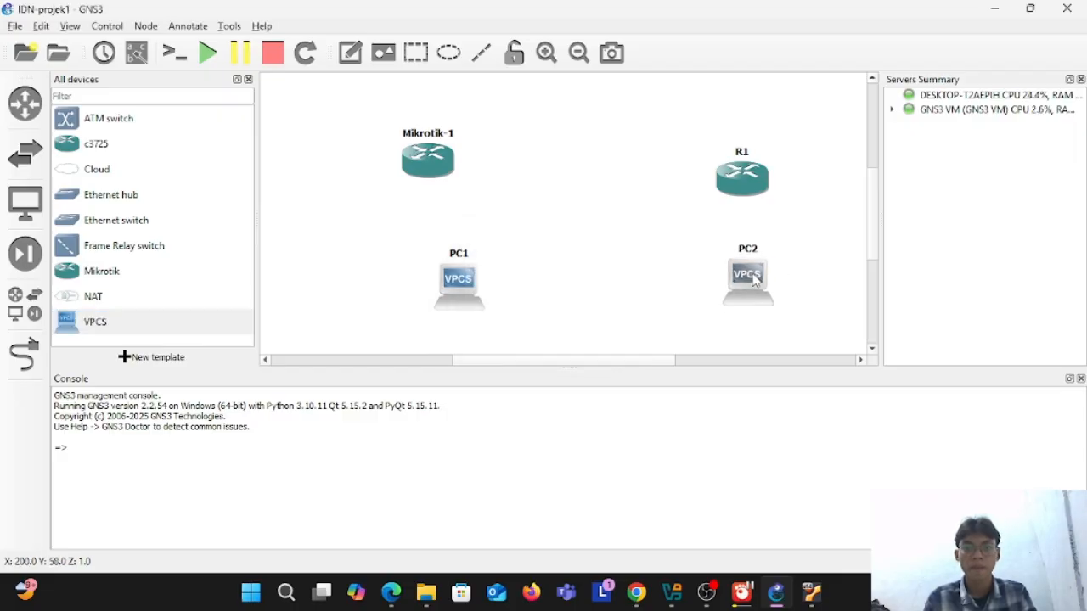
{"action": "left_click_drag", "start_coordinate": [455, 272], "coordinate": [417, 274]}
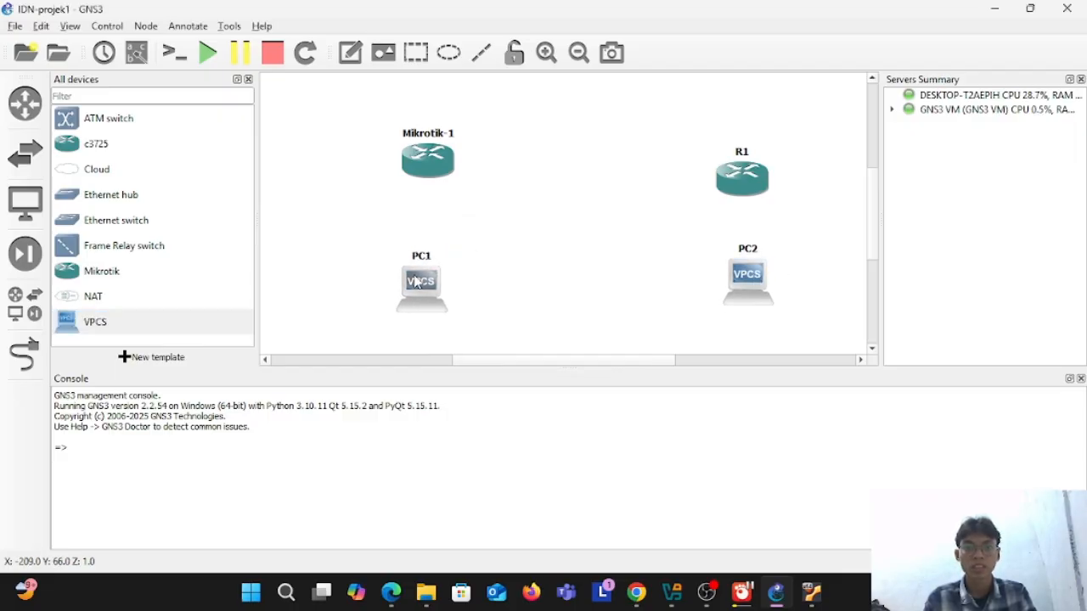
{"action": "left_click_drag", "start_coordinate": [750, 194], "coordinate": [749, 167]}
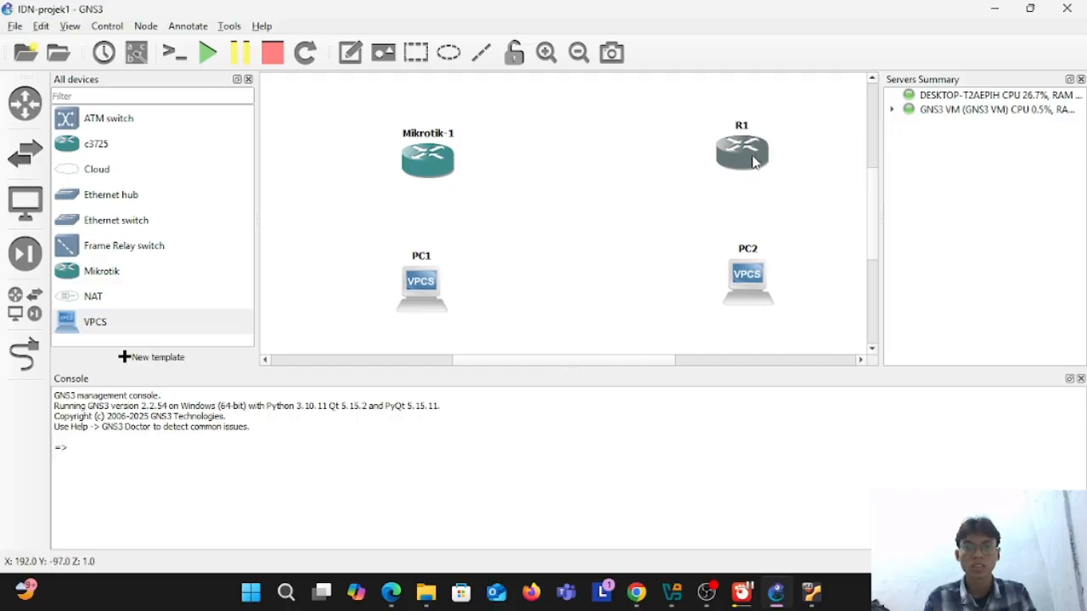
Step: Link Ethernet0 of Mikrotik-1 to PC1
{"action": "left_click", "coordinate": [24, 355]}
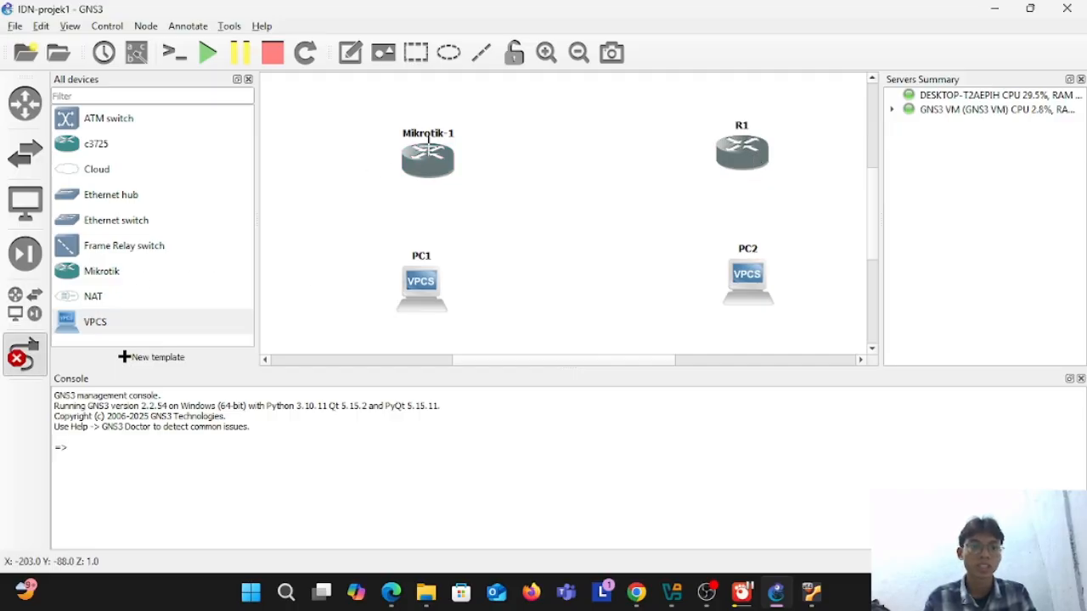
{"action": "left_click", "coordinate": [428, 155]}
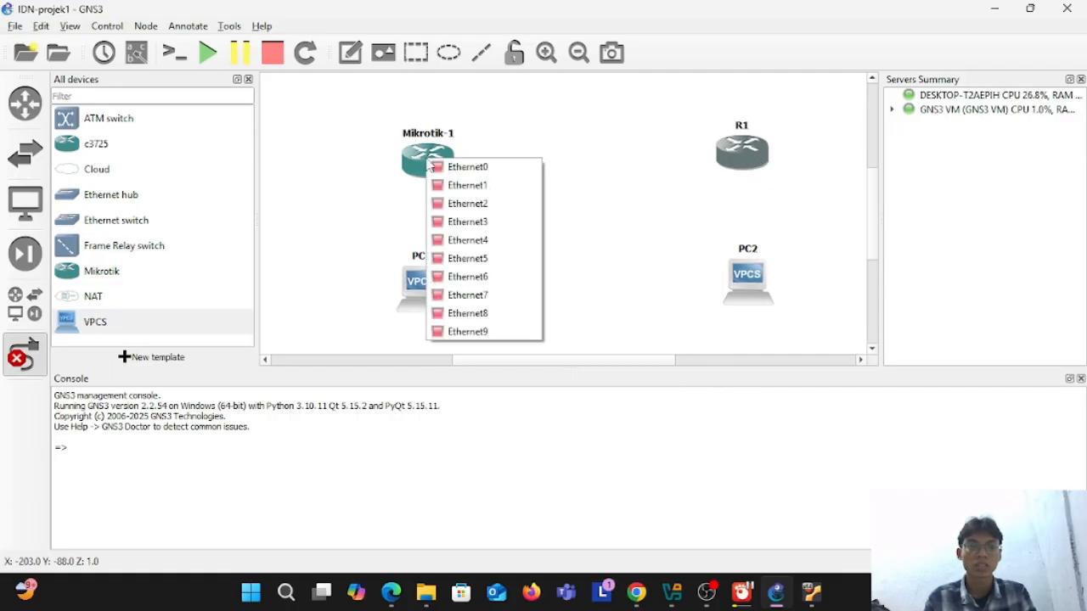
{"action": "left_click", "coordinate": [457, 166]}
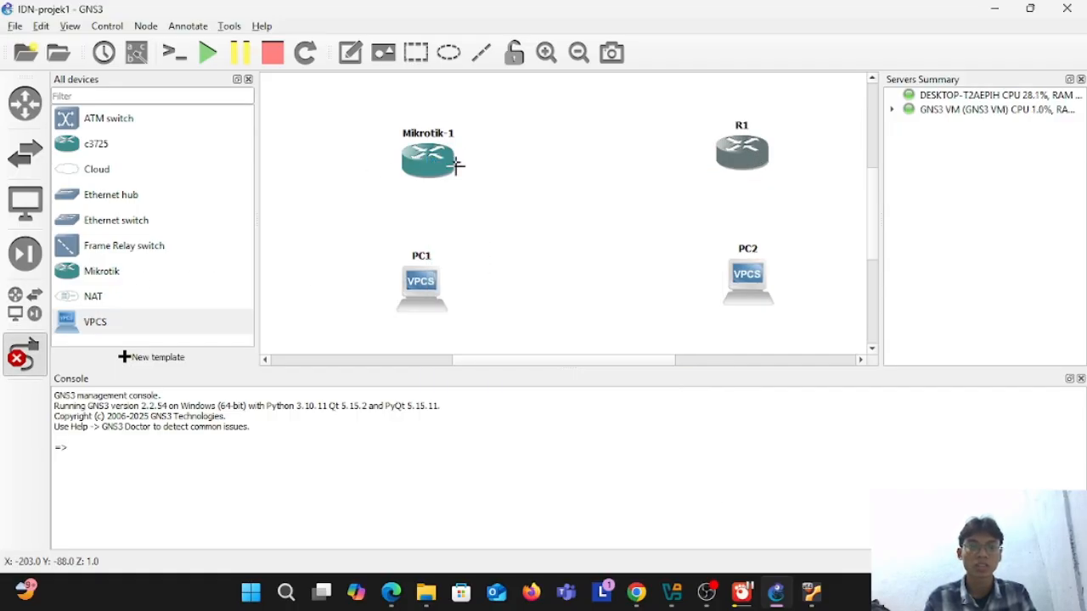
{"action": "left_click", "coordinate": [425, 280]}
{"action": "left_click", "coordinate": [462, 287]}
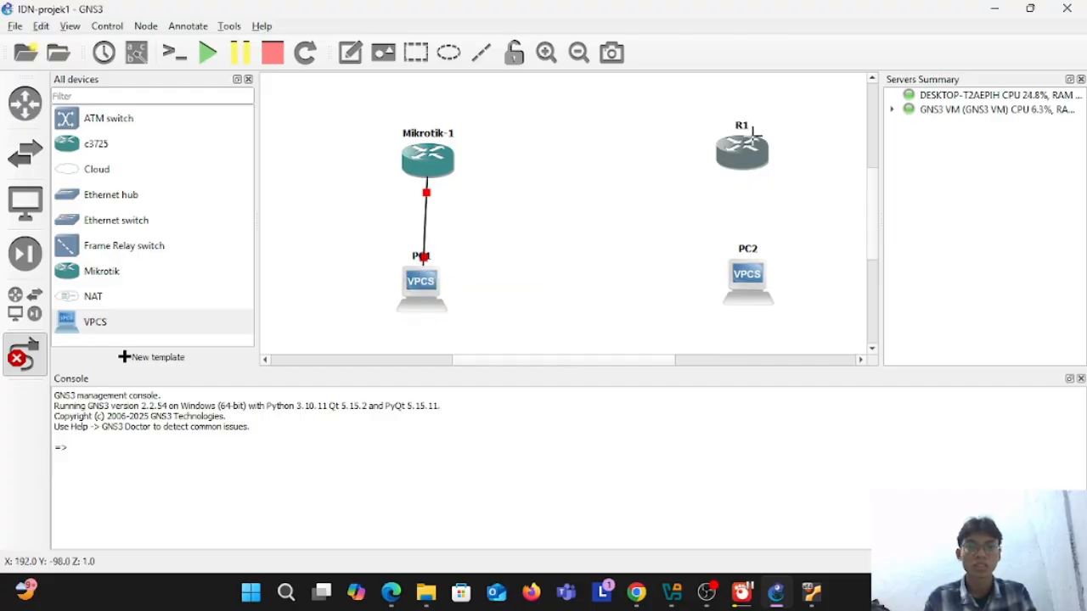
Step: Link FastEthernet0/0 of R1 to Ethernet0 of PC2
{"action": "left_click", "coordinate": [744, 145]}
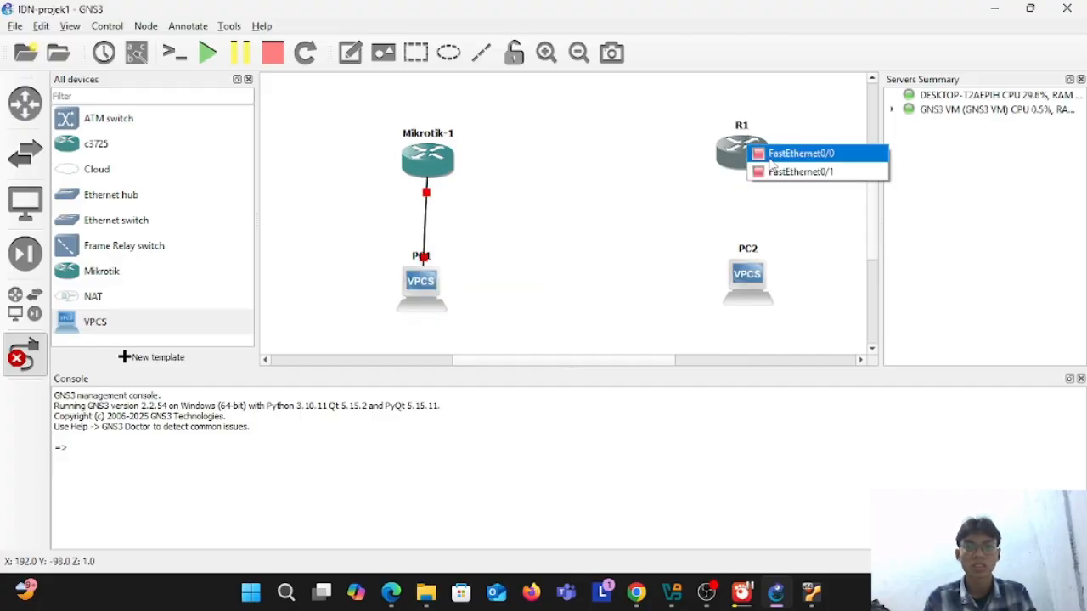
{"action": "left_click", "coordinate": [770, 160]}
{"action": "left_click", "coordinate": [746, 274]}
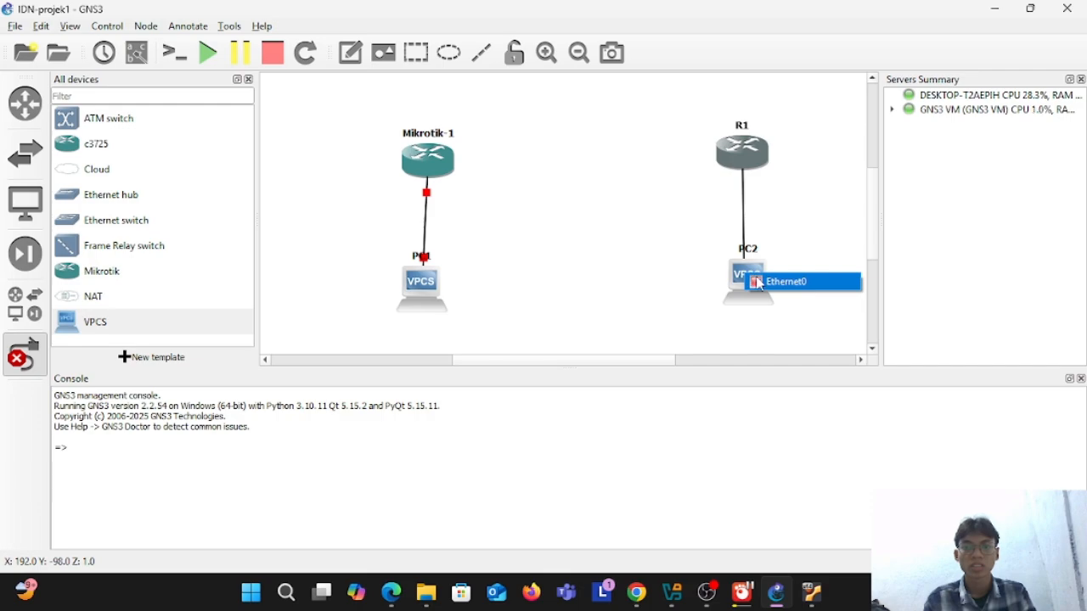
{"action": "left_click", "coordinate": [758, 282]}
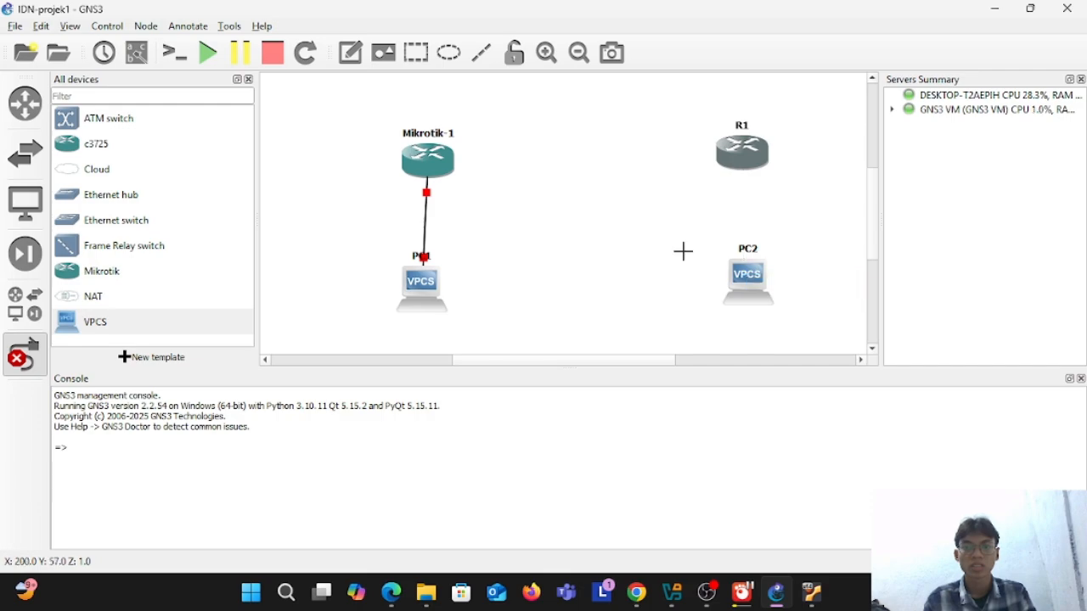
Step: Start all devices in the topology and leave link-adding mode
{"action": "left_click", "coordinate": [208, 52]}
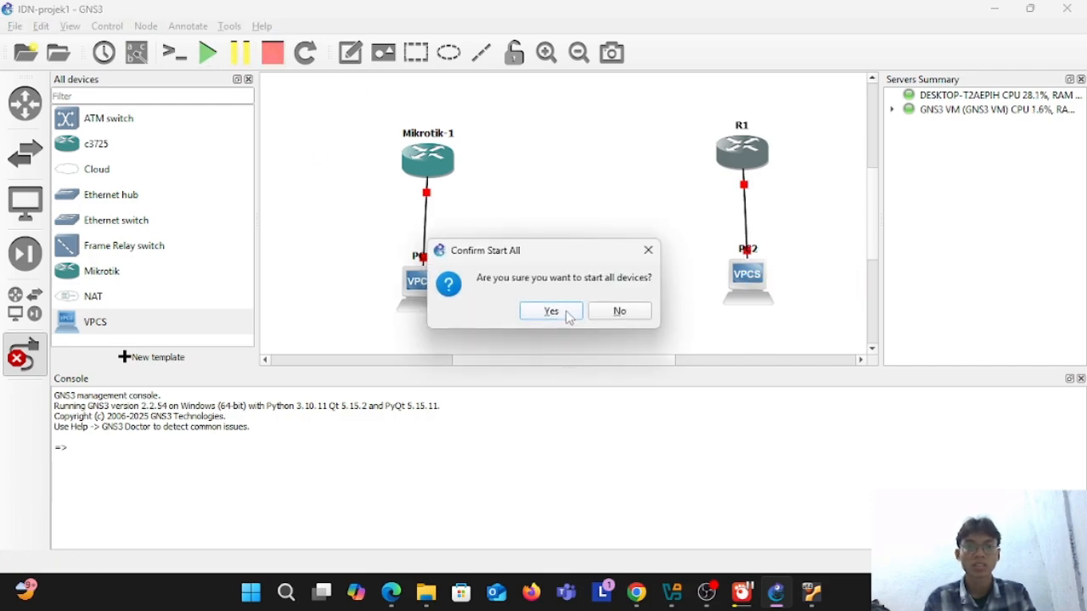
{"action": "left_click", "coordinate": [567, 313]}
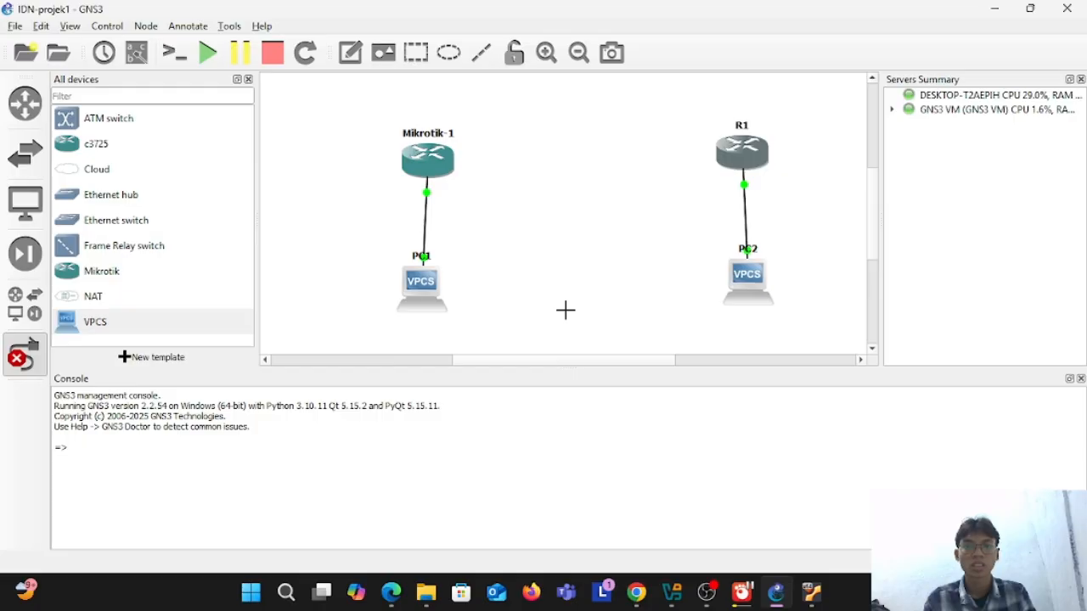
{"action": "left_click", "coordinate": [24, 361]}
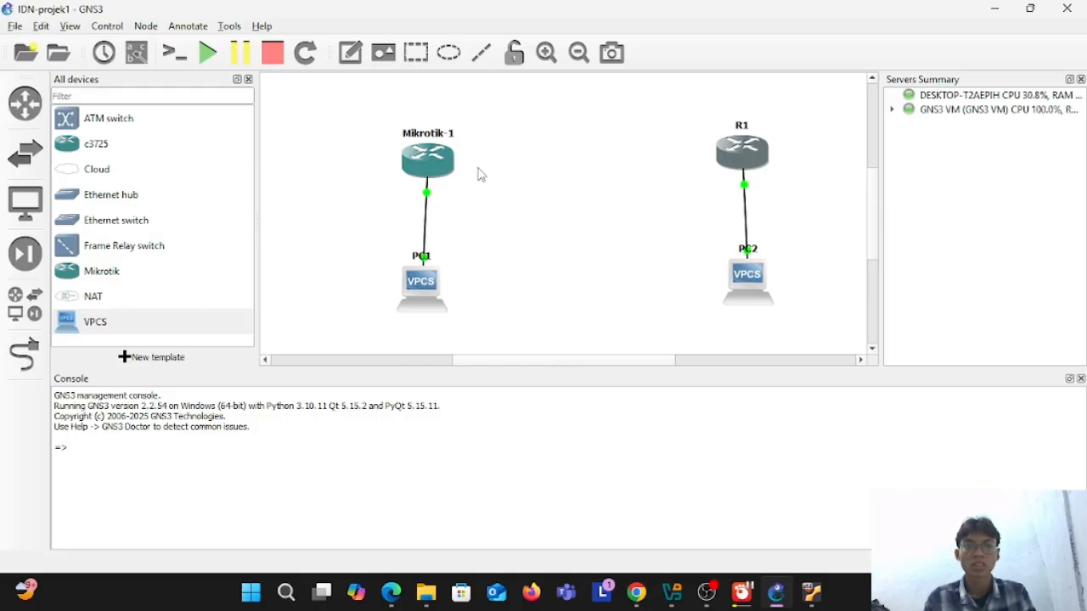
Step: Open the Mikrotik-1 console in Solar-PuTTY, check it for output, and minimize the terminal window
{"action": "right_click", "coordinate": [436, 164]}
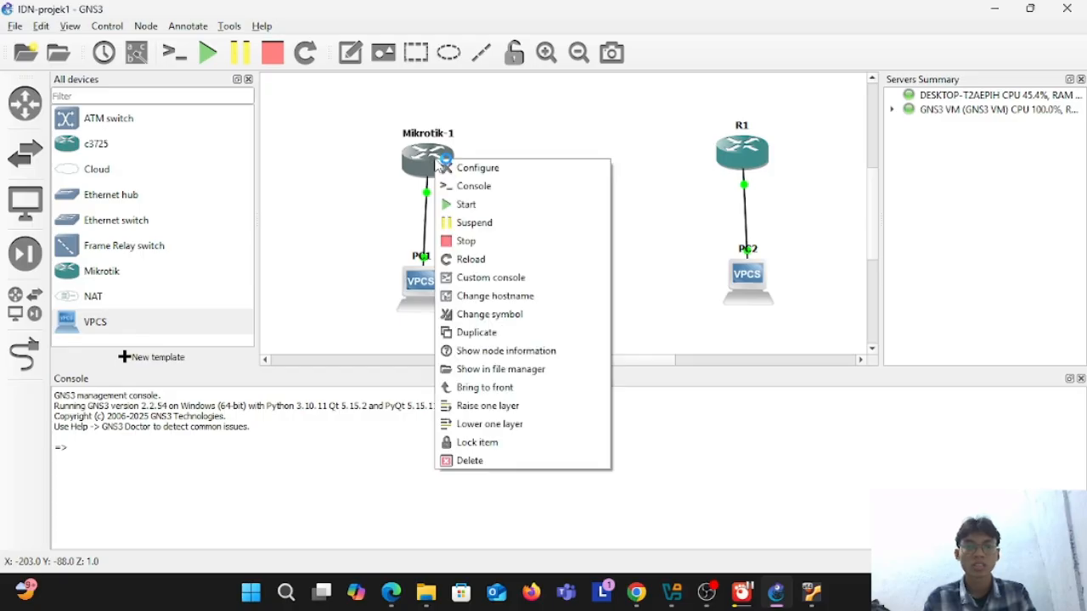
{"action": "left_click", "coordinate": [528, 147]}
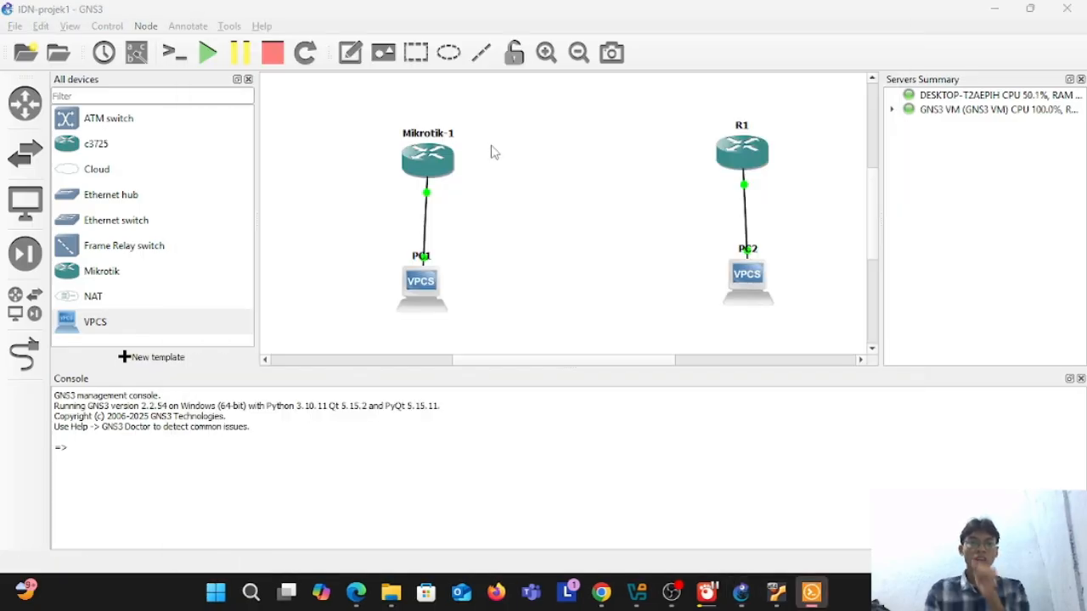
{"action": "left_click", "coordinate": [812, 592]}
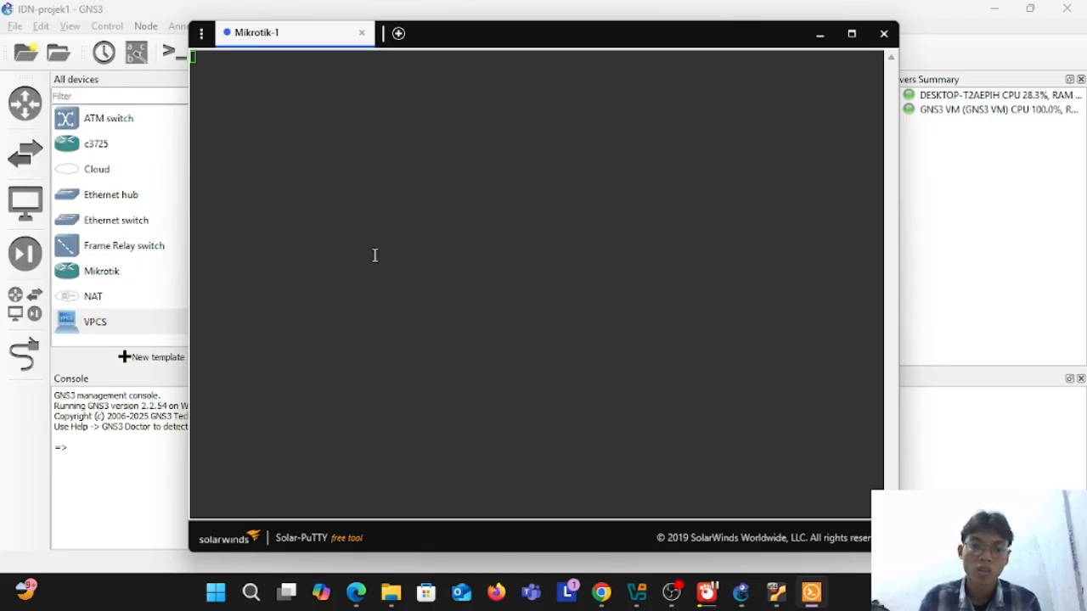
{"action": "left_click", "coordinate": [227, 83]}
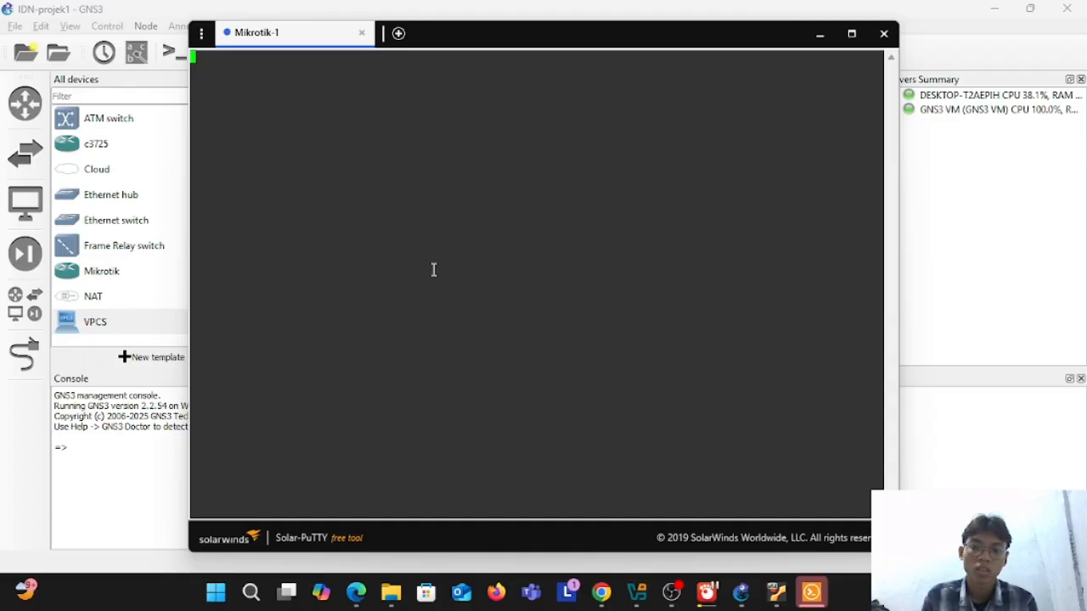
{"action": "left_click", "coordinate": [817, 605]}
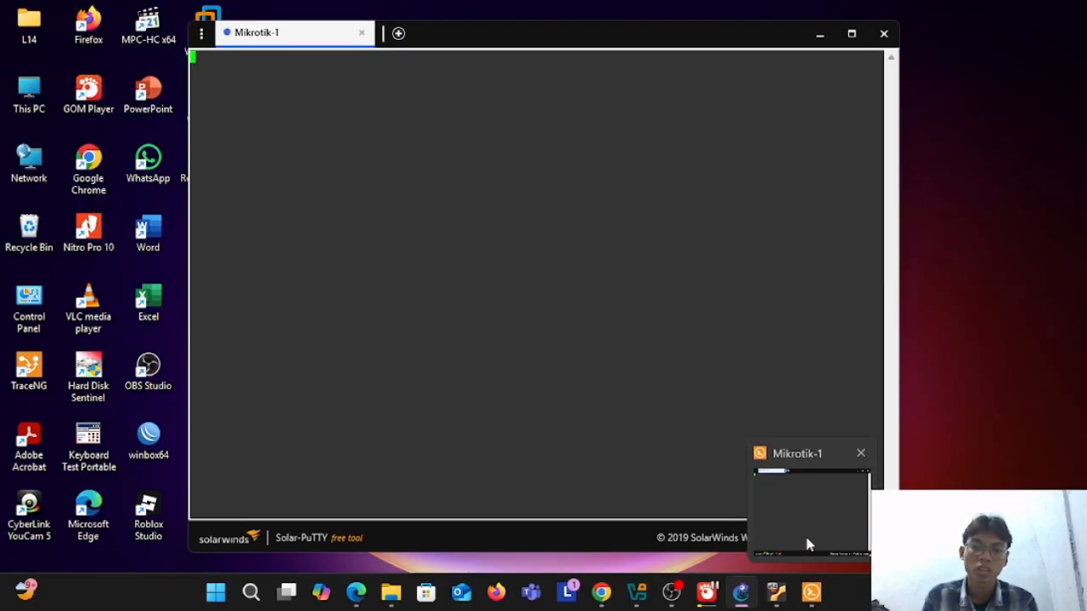
{"action": "left_click", "coordinate": [804, 533]}
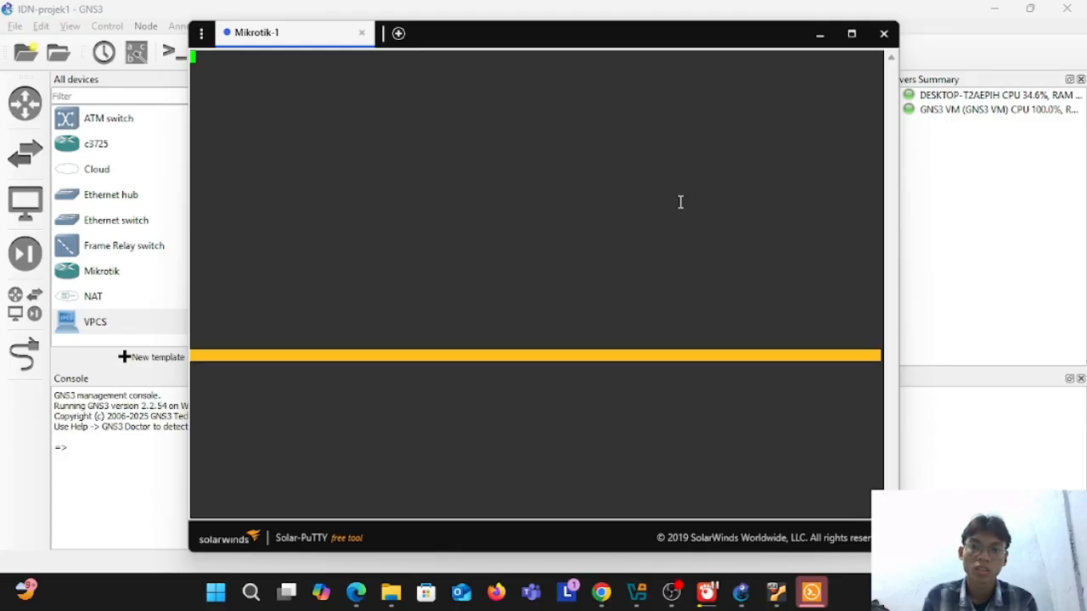
{"action": "left_click", "coordinate": [820, 35]}
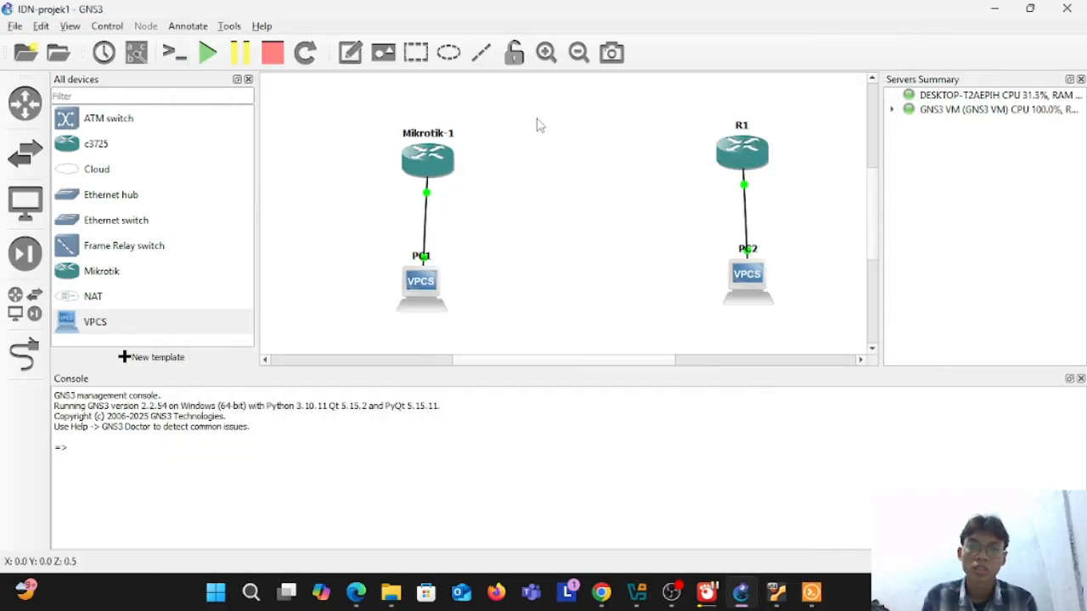
Step: Open the R1 console and look through its boot messages
{"action": "left_click", "coordinate": [747, 146]}
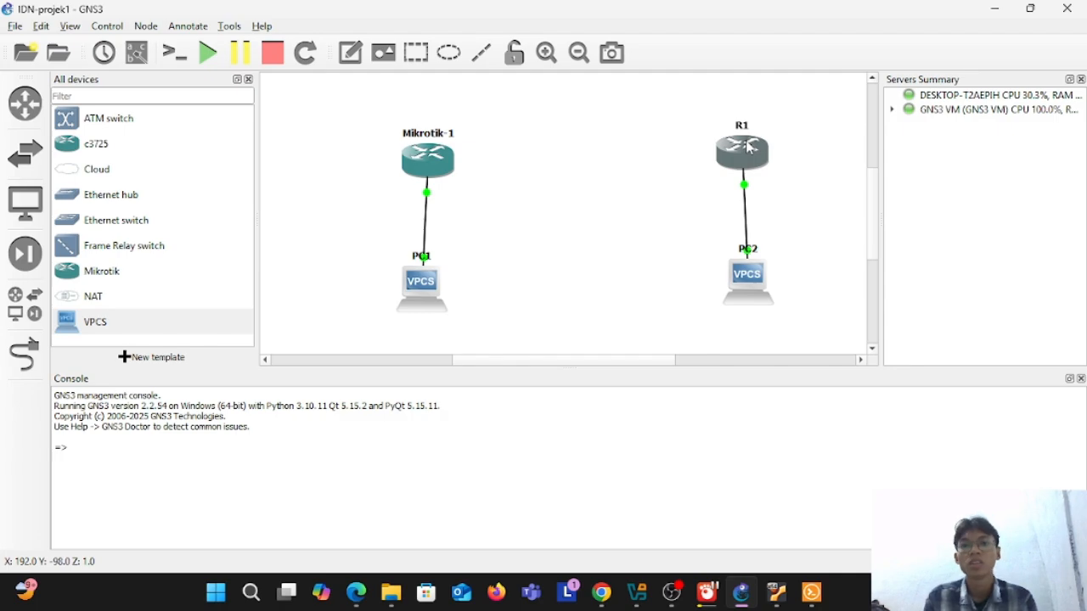
{"action": "double_click", "coordinate": [748, 146]}
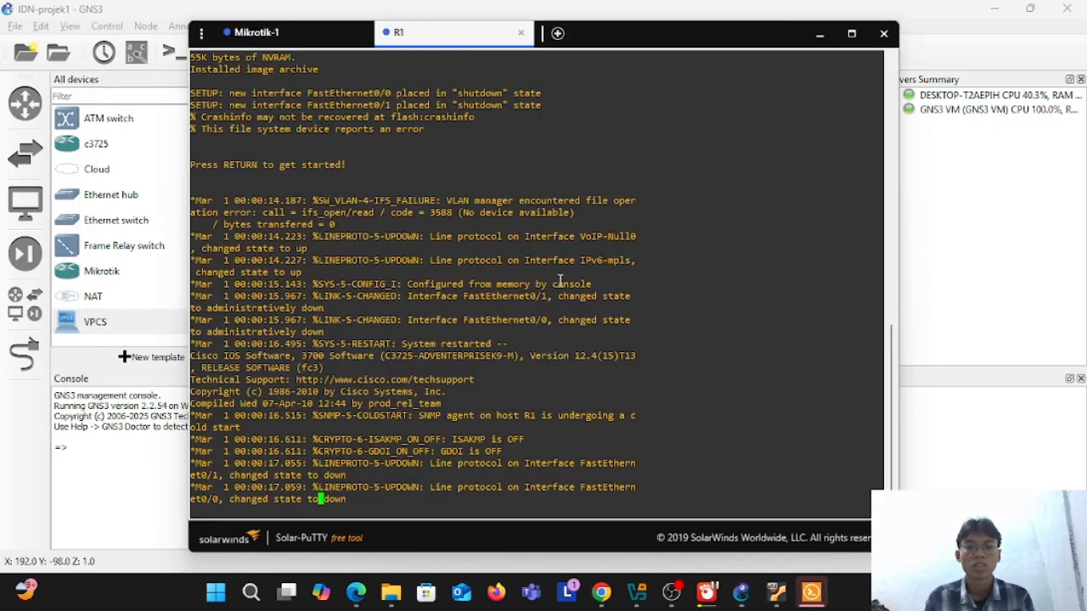
{"action": "scroll", "coordinate": [560, 281], "scroll_direction": "up", "scroll_amount": 3}
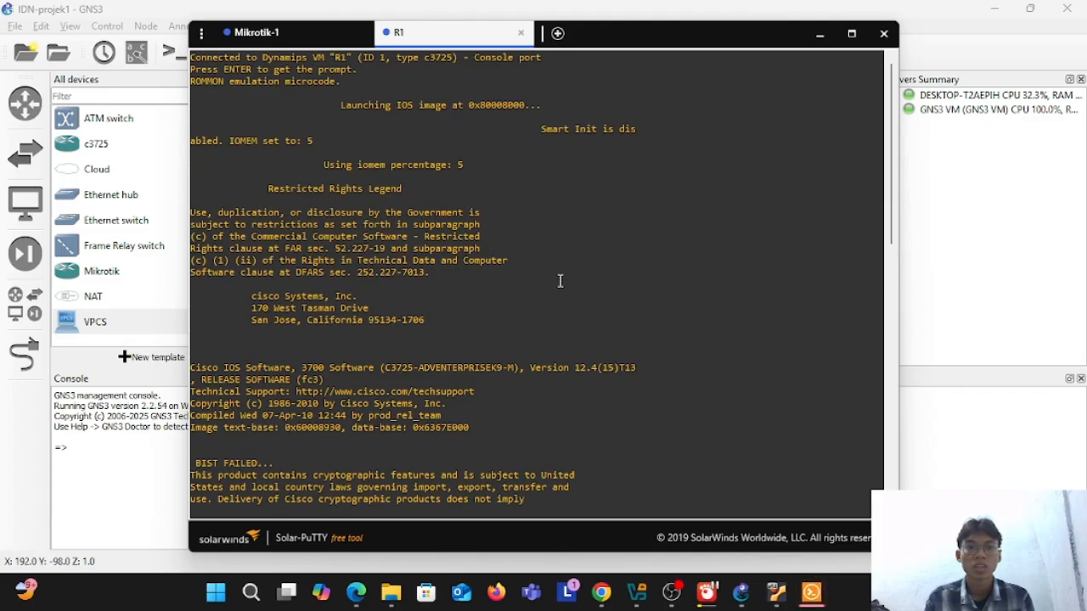
{"action": "scroll", "coordinate": [561, 281], "scroll_direction": "down", "scroll_amount": 2}
{"action": "scroll", "coordinate": [561, 281], "scroll_direction": "up", "scroll_amount": 2}
{"action": "scroll", "coordinate": [560, 282], "scroll_direction": "down", "scroll_amount": 5}
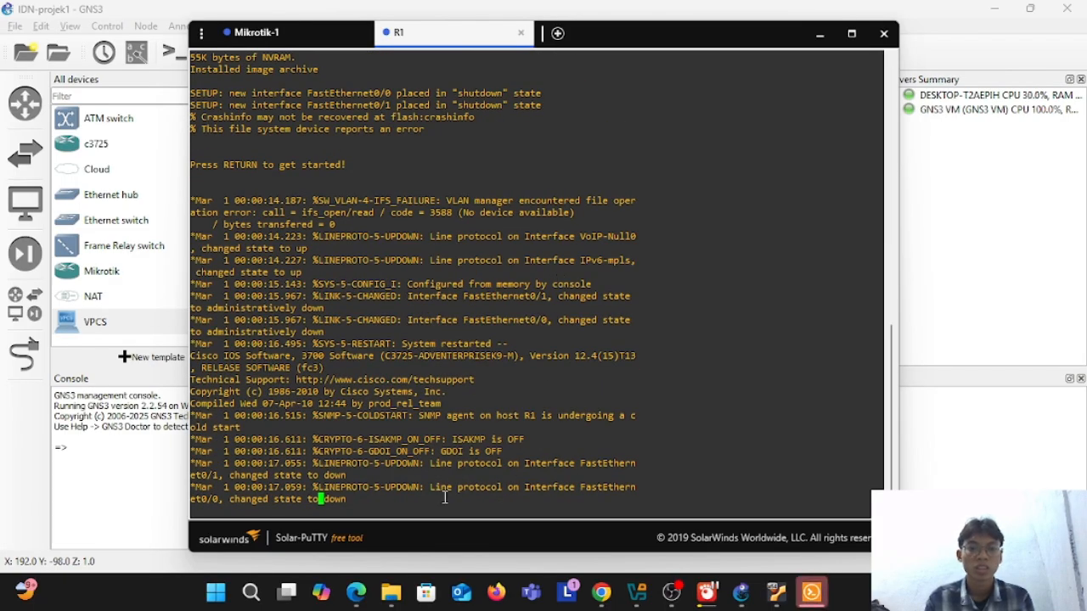
Step: Check the Mikrotik-1 console, bring up the command prompt in the R1 console, and return to the Mikrotik-1 console
{"action": "left_click", "coordinate": [252, 34]}
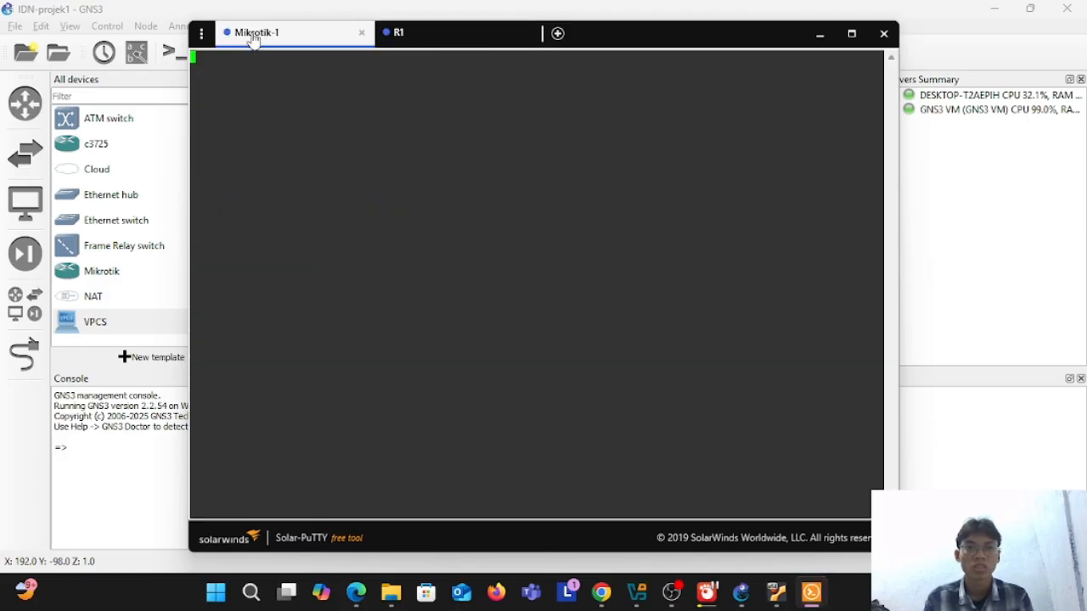
{"action": "left_click", "coordinate": [462, 37]}
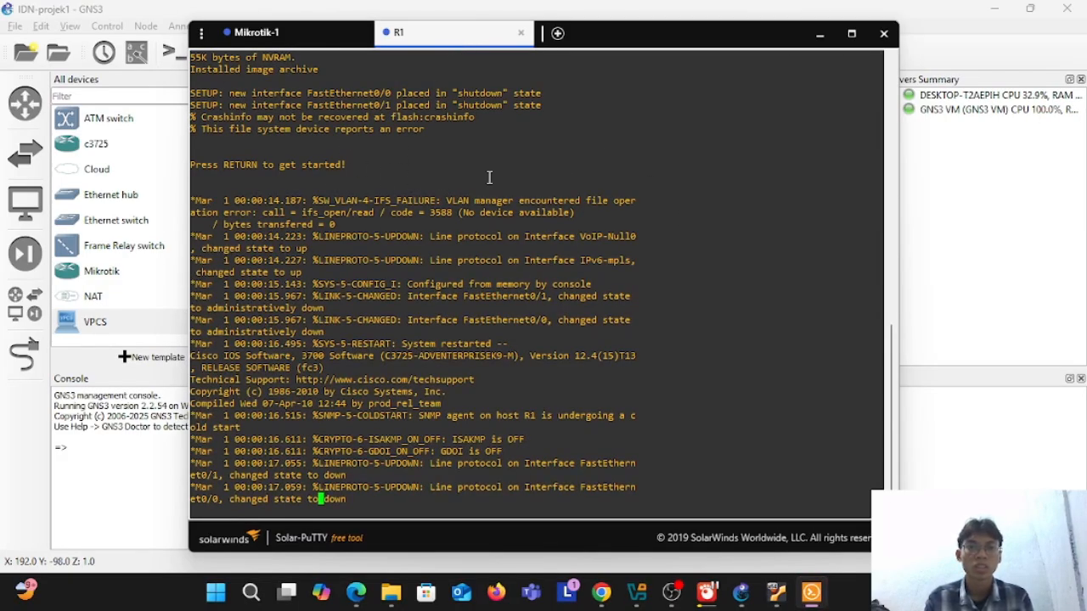
{"action": "scroll", "coordinate": [566, 170], "scroll_direction": "up", "scroll_amount": 3}
{"action": "scroll", "coordinate": [566, 170], "scroll_direction": "down", "scroll_amount": 5}
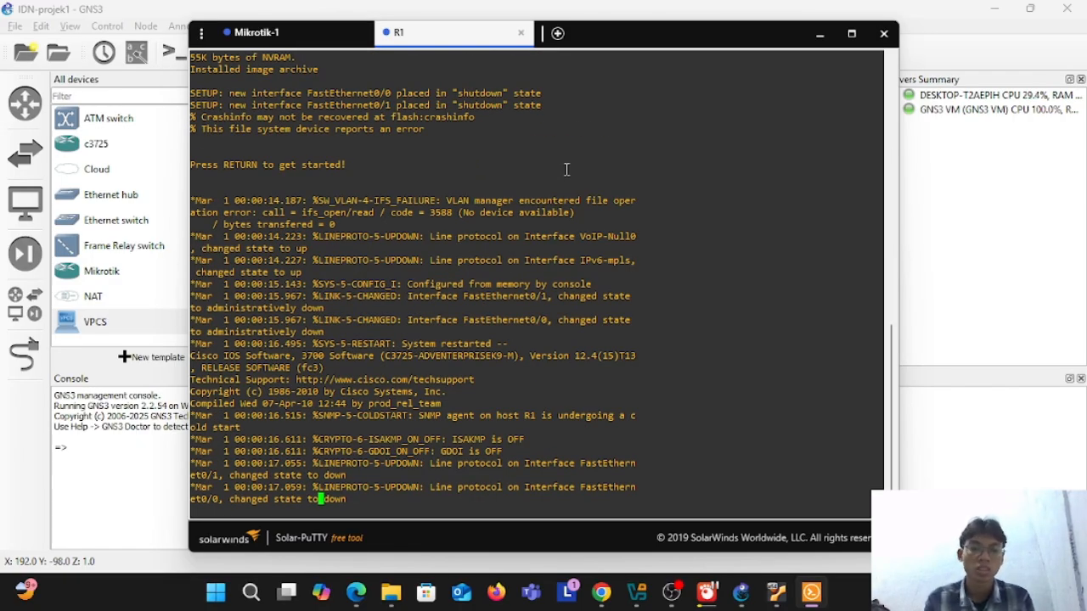
{"action": "key", "text": "Return"}
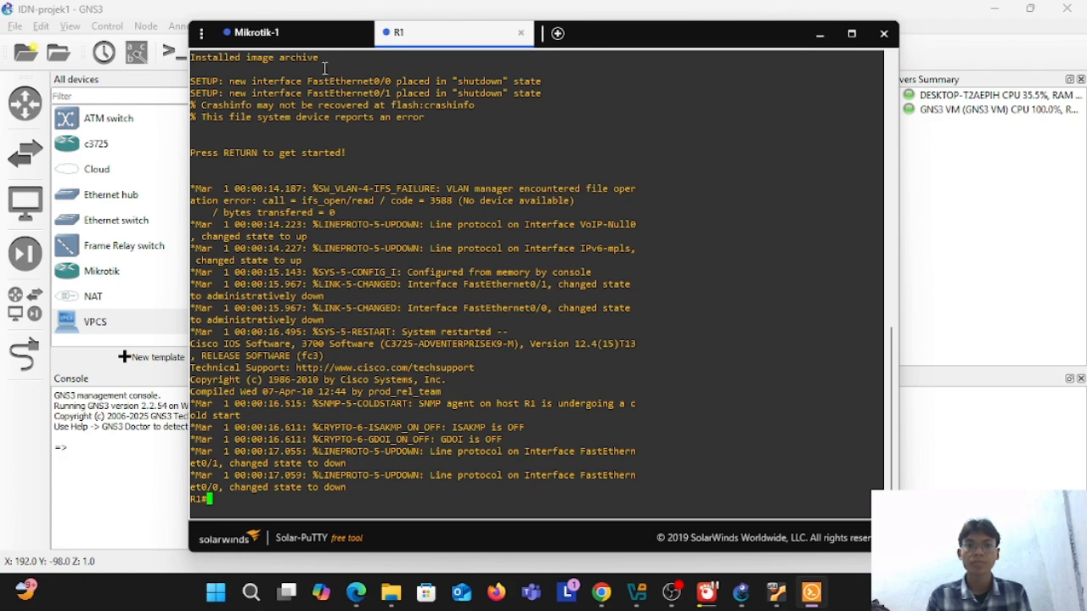
{"action": "left_click", "coordinate": [304, 47]}
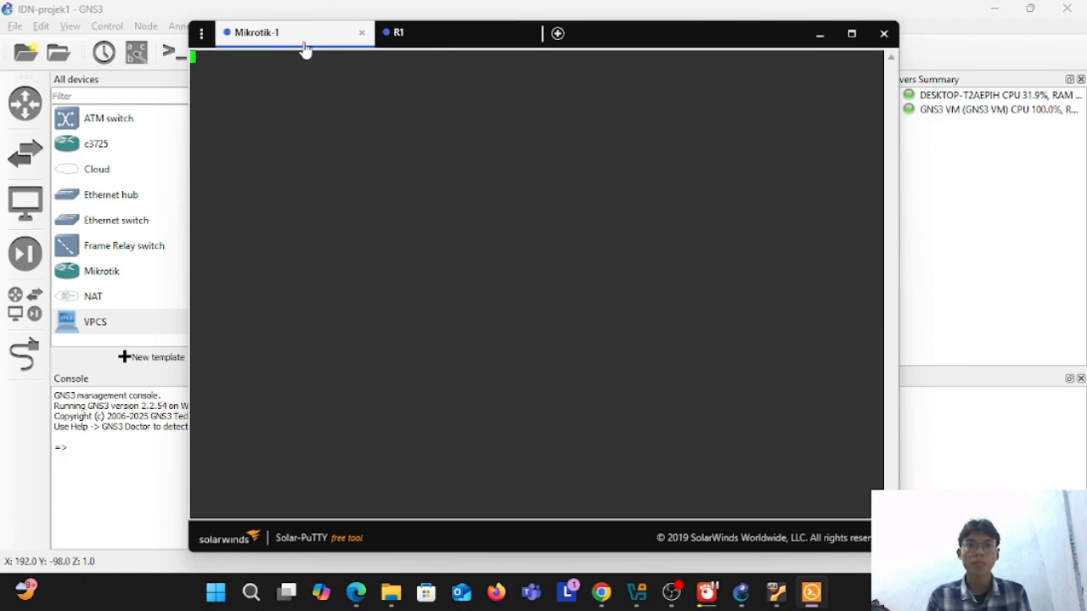
Step: Open the consoles of PC1 and PC2 from the topology, adding them to the existing Solar-PuTTY sessions
{"action": "double_click", "coordinate": [439, 201]}
{"action": "left_click", "coordinate": [469, 190]}
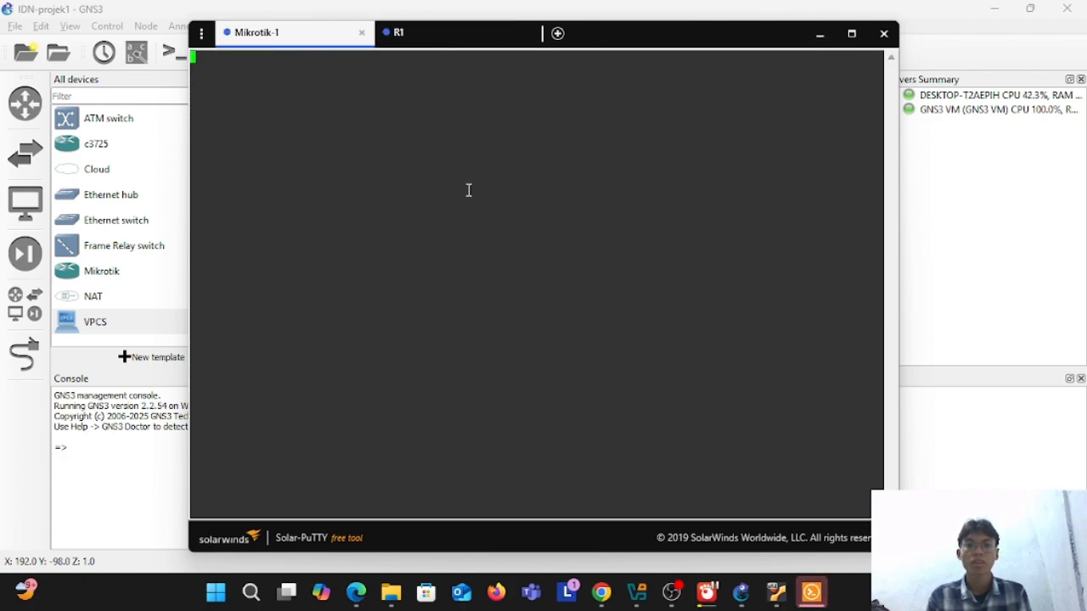
{"action": "left_click", "coordinate": [819, 33]}
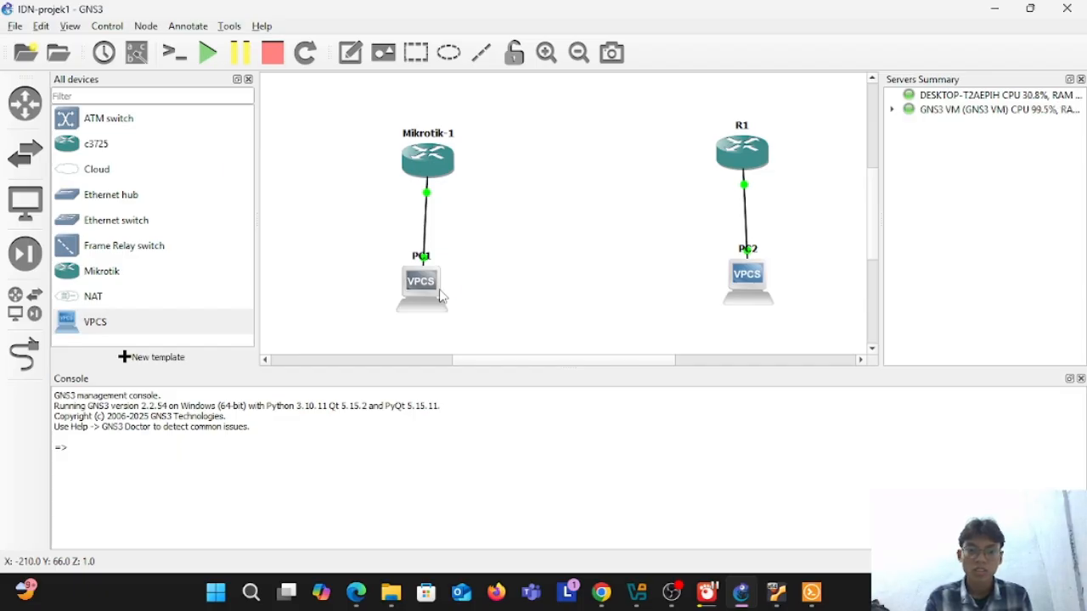
{"action": "double_click", "coordinate": [440, 295]}
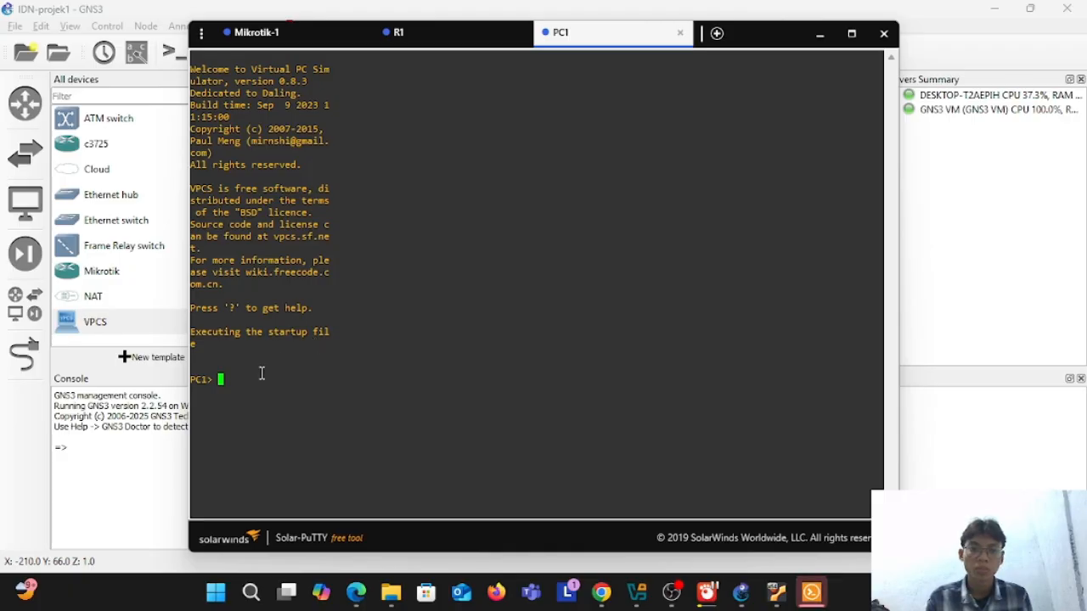
{"action": "left_click", "coordinate": [720, 38]}
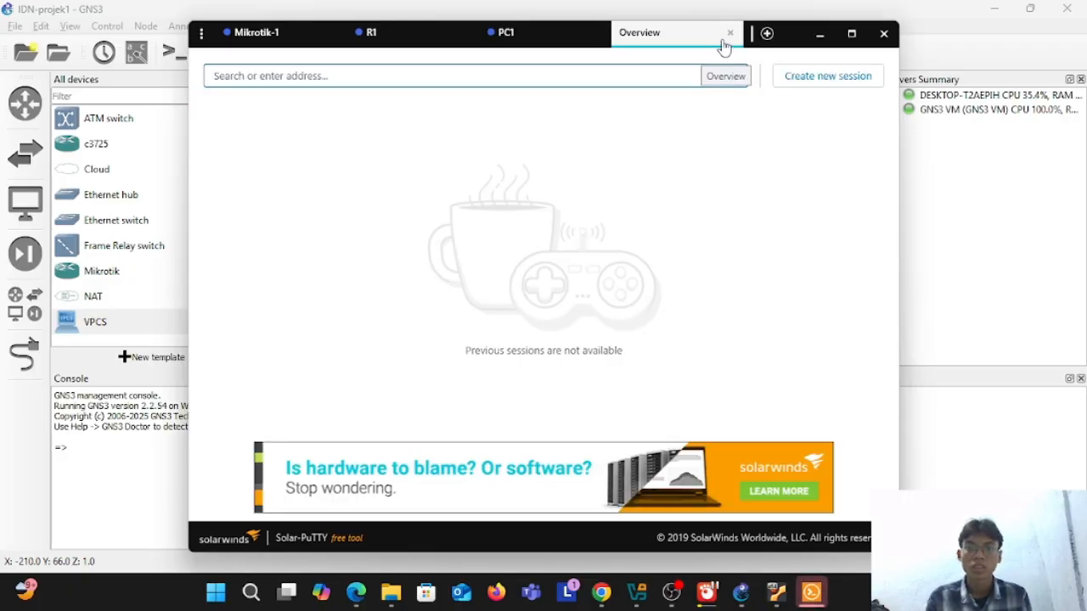
{"action": "left_click", "coordinate": [729, 32]}
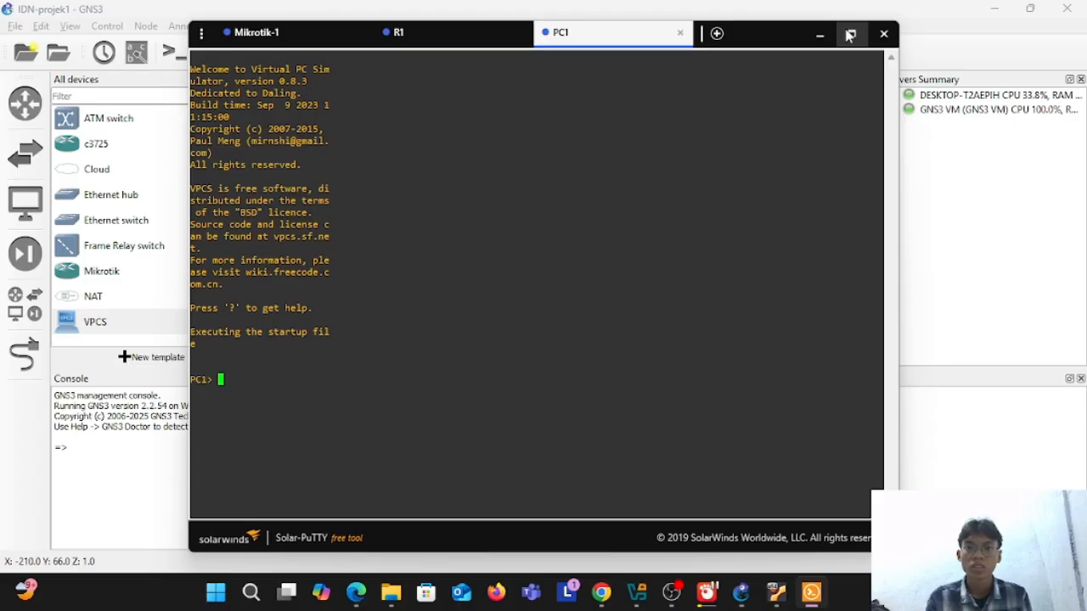
{"action": "left_click", "coordinate": [820, 34]}
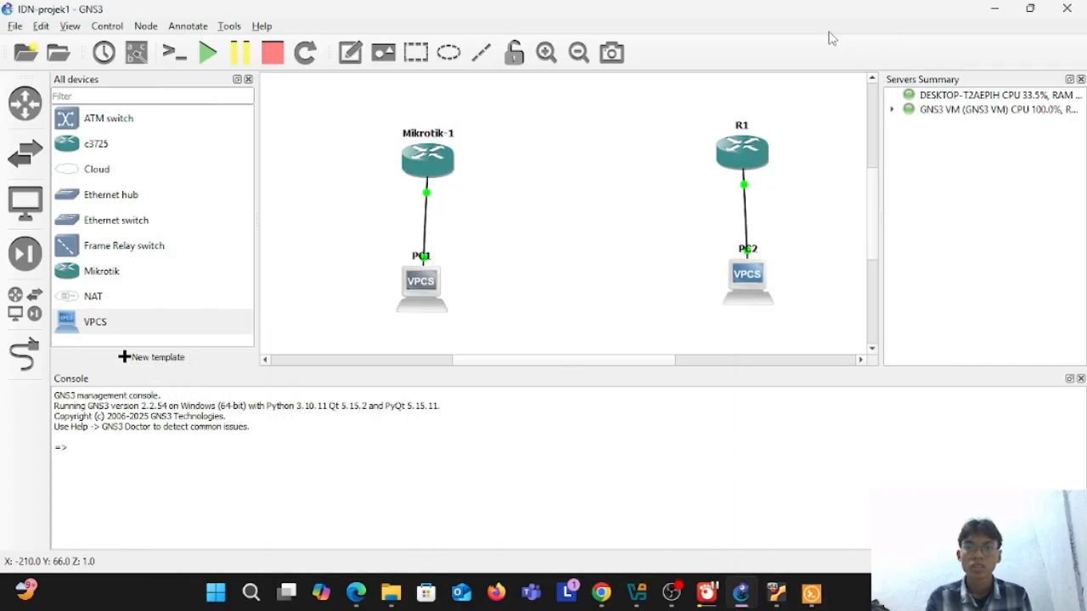
{"action": "double_click", "coordinate": [747, 268]}
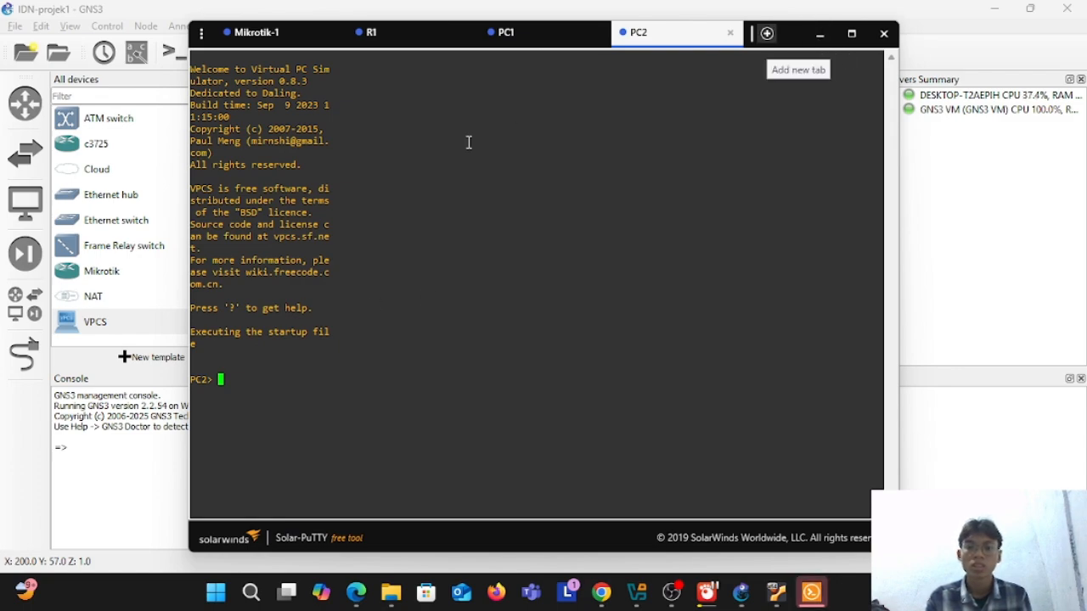
Step: Review the Mikrotik-1 console and R1's boot output again, and minimize the terminal window
{"action": "left_click", "coordinate": [244, 34]}
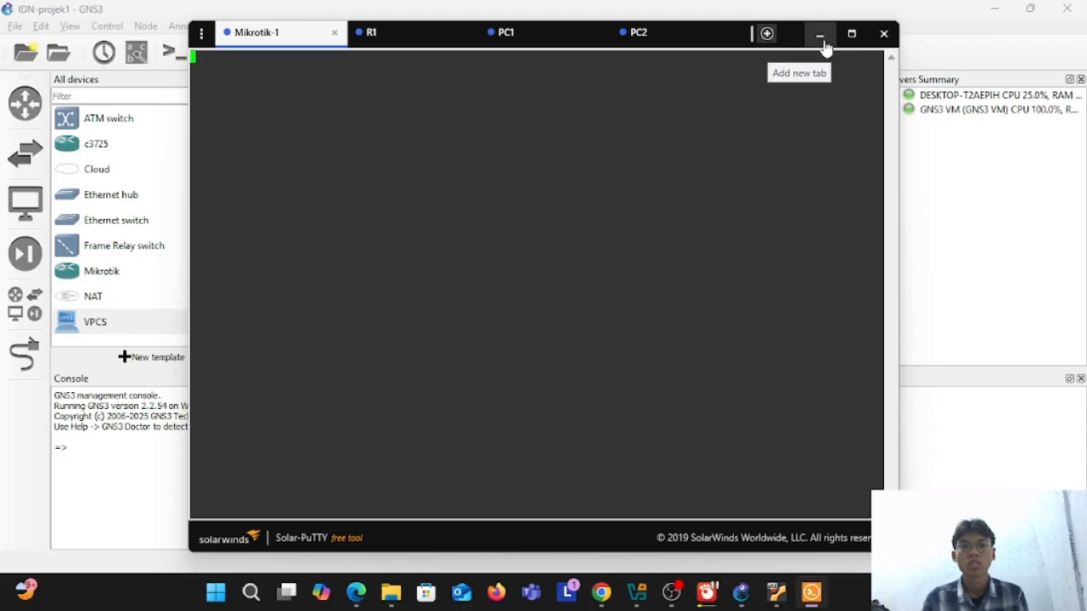
{"action": "left_click", "coordinate": [431, 40]}
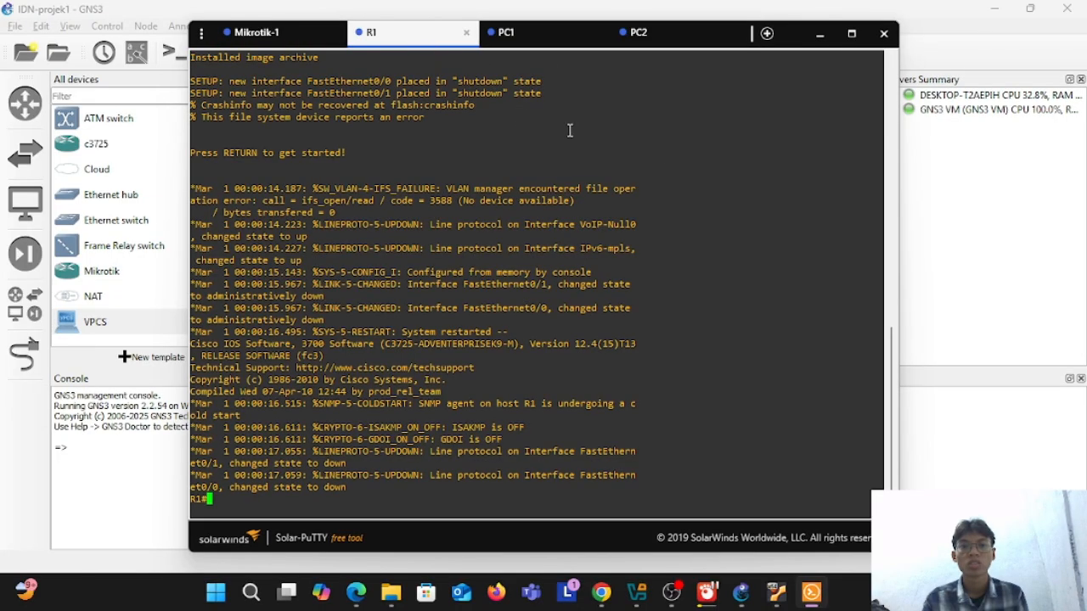
{"action": "scroll", "coordinate": [594, 136], "scroll_direction": "up", "scroll_amount": 15}
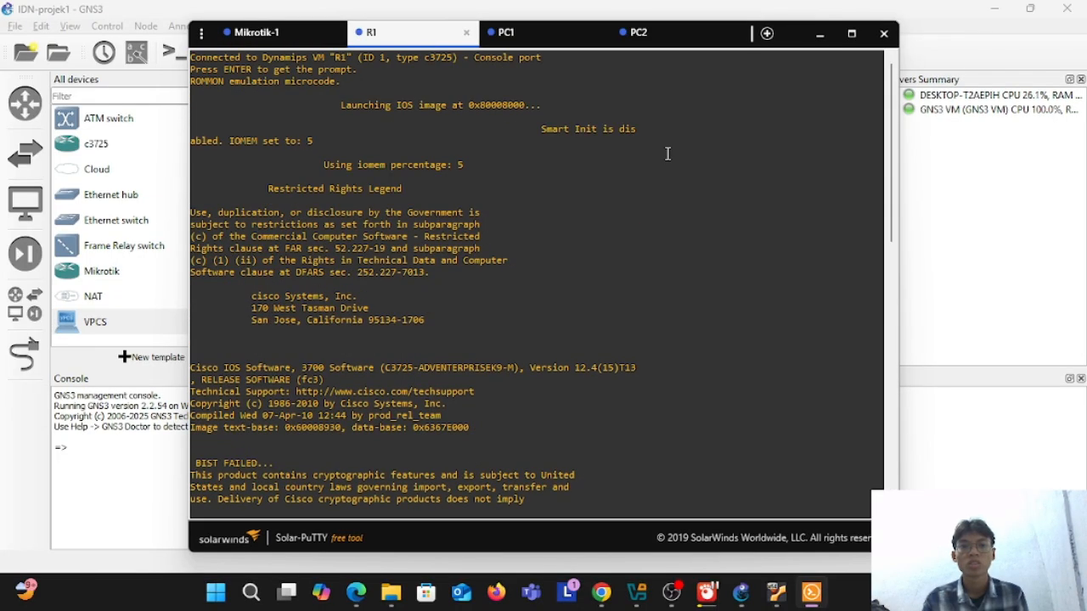
{"action": "scroll", "coordinate": [667, 154], "scroll_direction": "down", "scroll_amount": 15}
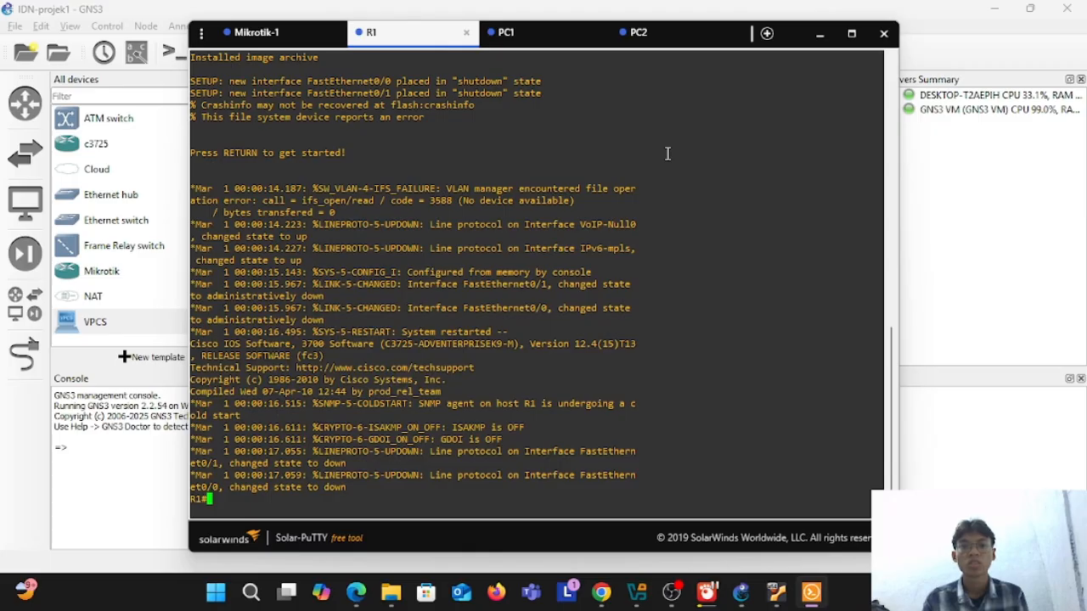
{"action": "left_click", "coordinate": [302, 43]}
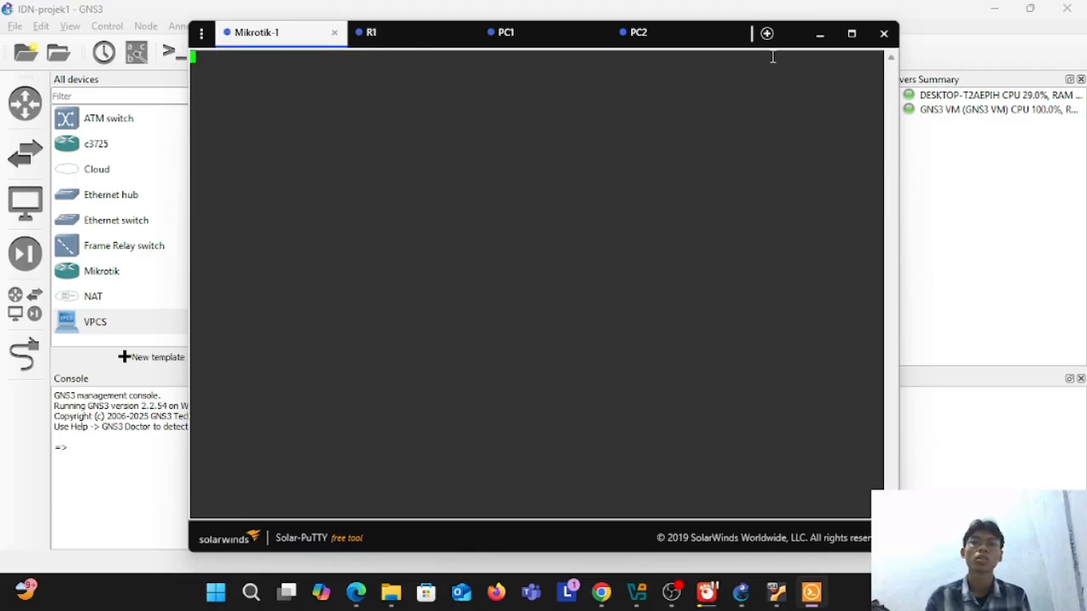
{"action": "left_click", "coordinate": [814, 38]}
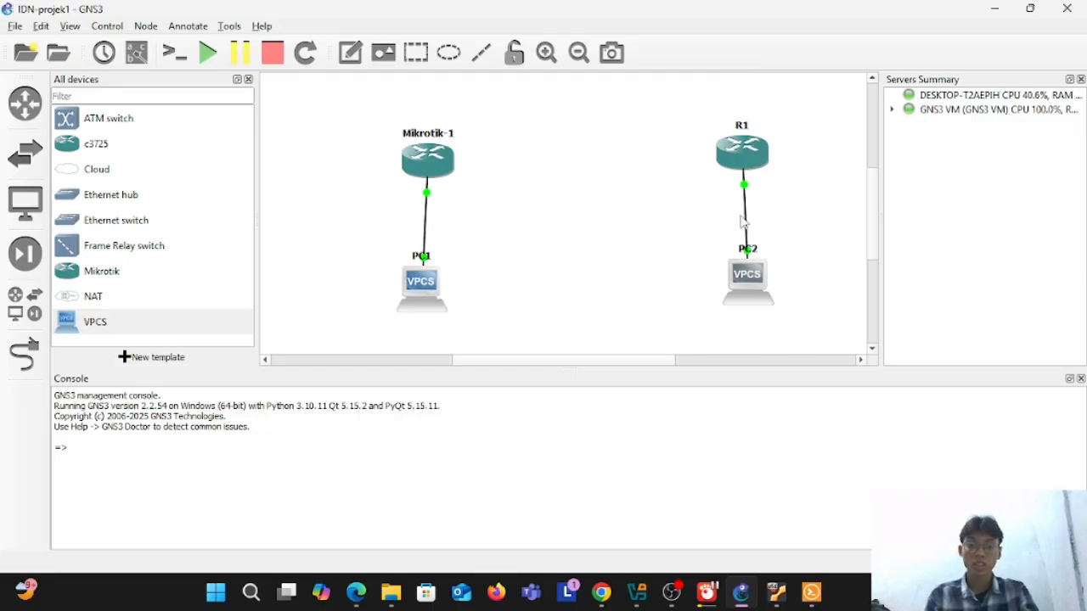
Step: Close the Servers Summary, Console and All devices panes to give the topology the whole workspace
{"action": "left_click", "coordinate": [1081, 79]}
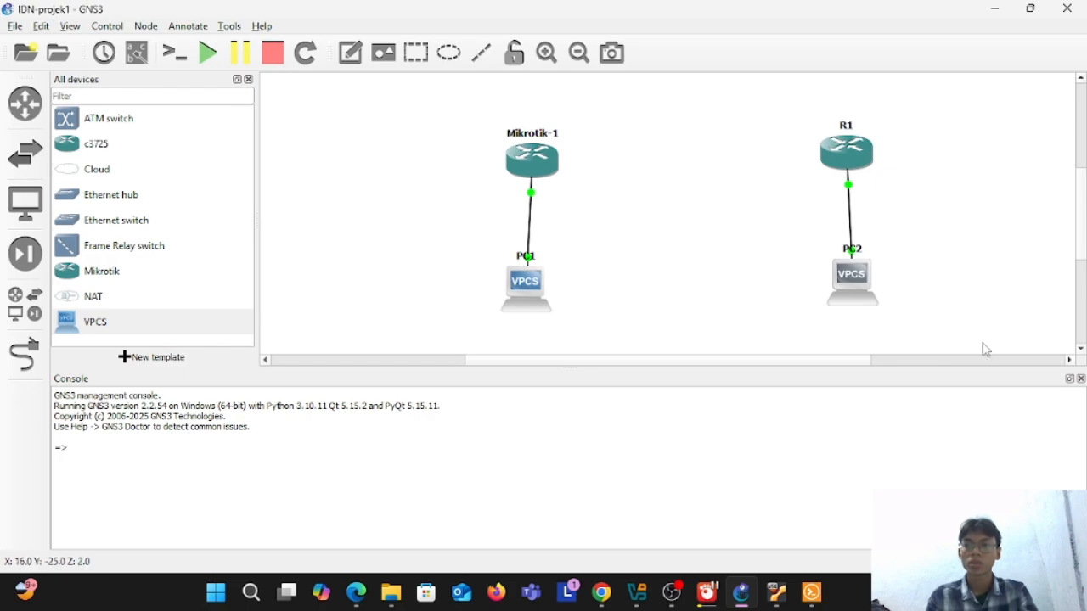
{"action": "left_click", "coordinate": [1081, 380]}
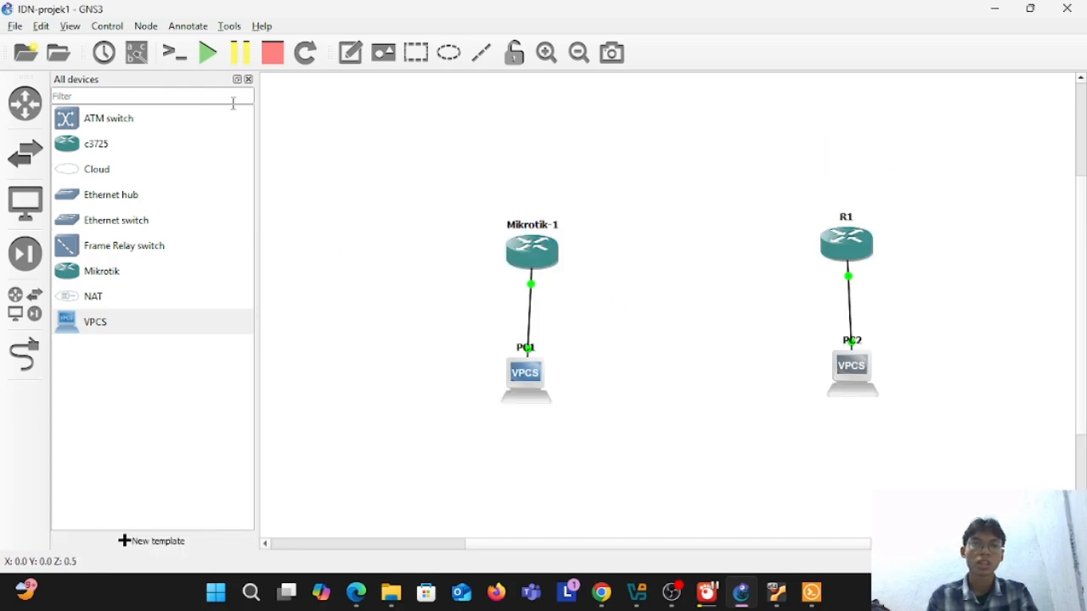
{"action": "left_click", "coordinate": [248, 80]}
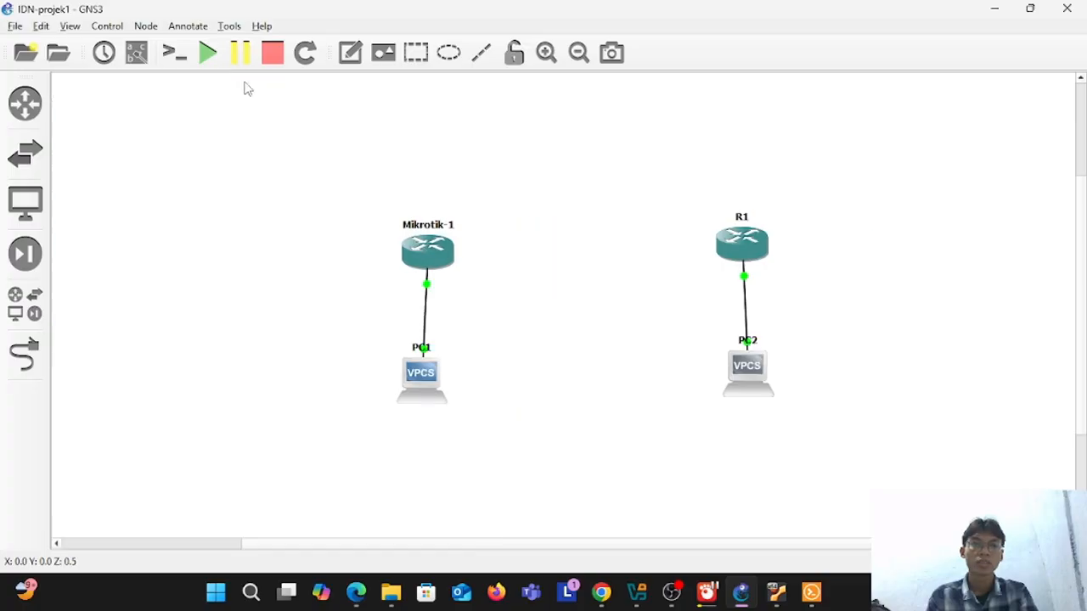
{"action": "scroll", "coordinate": [835, 199], "scroll_direction": "down", "scroll_amount": 2}
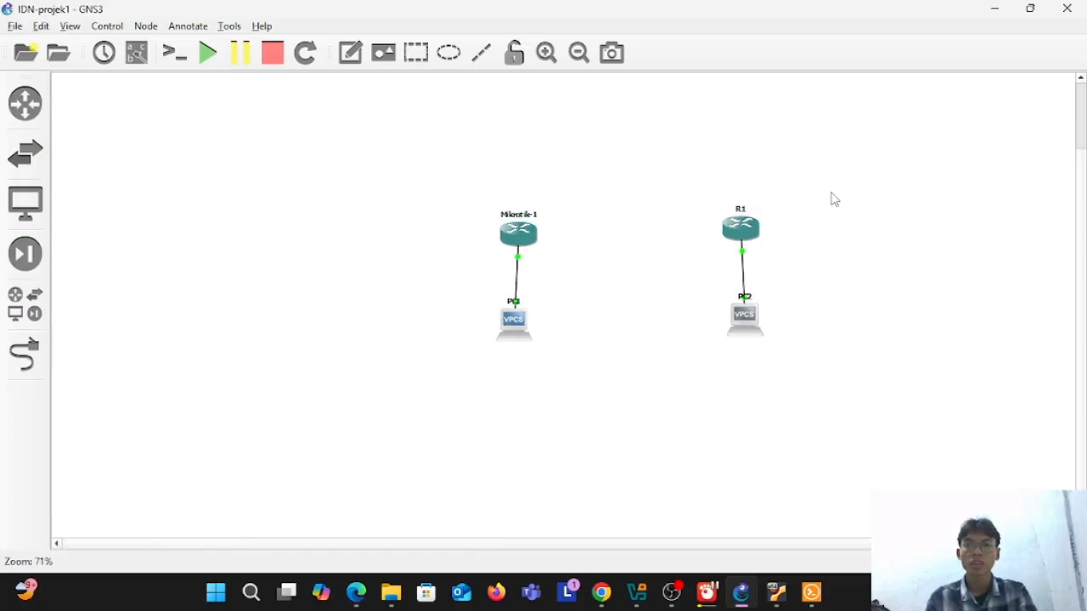
{"action": "scroll", "coordinate": [834, 200], "scroll_direction": "right", "scroll_amount": 2}
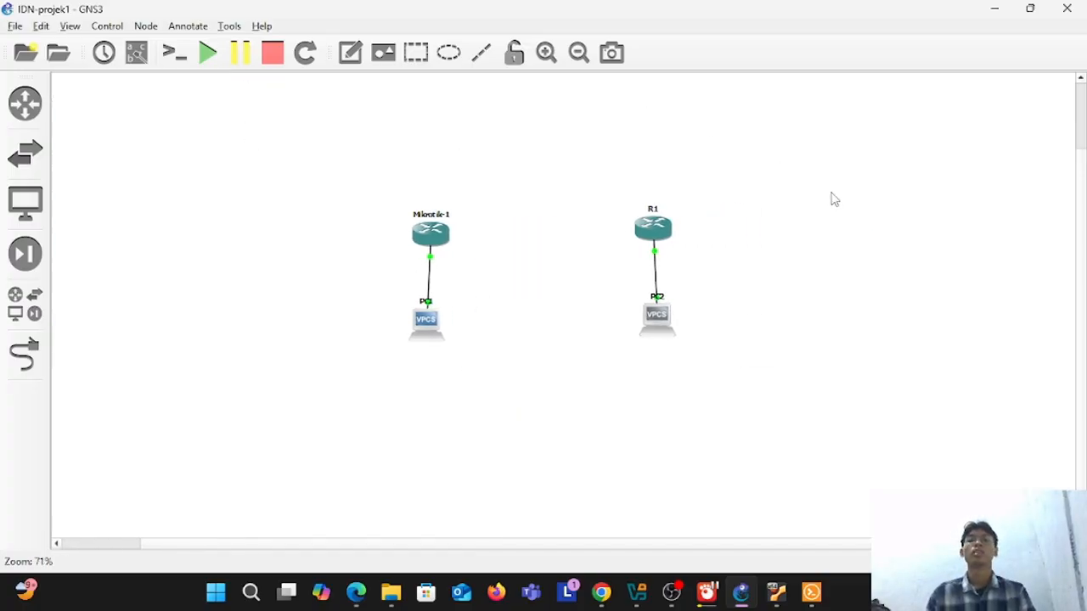